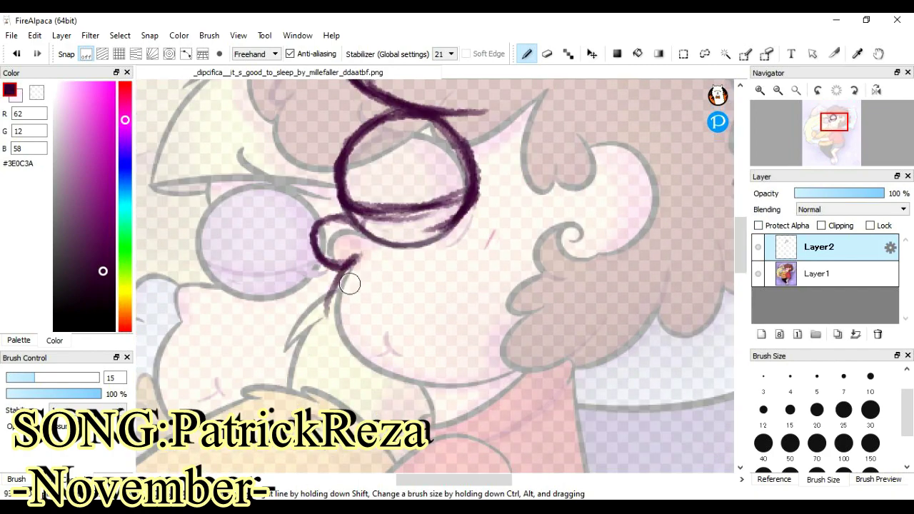
Step: Sketch the nose, rounded jawline and curved mouth of the brown-haired character over the reference
mouse_move(308, 209)
left_mouse_down()
mouse_move(325, 252)
mouse_move(323, 207)
left_mouse_up()
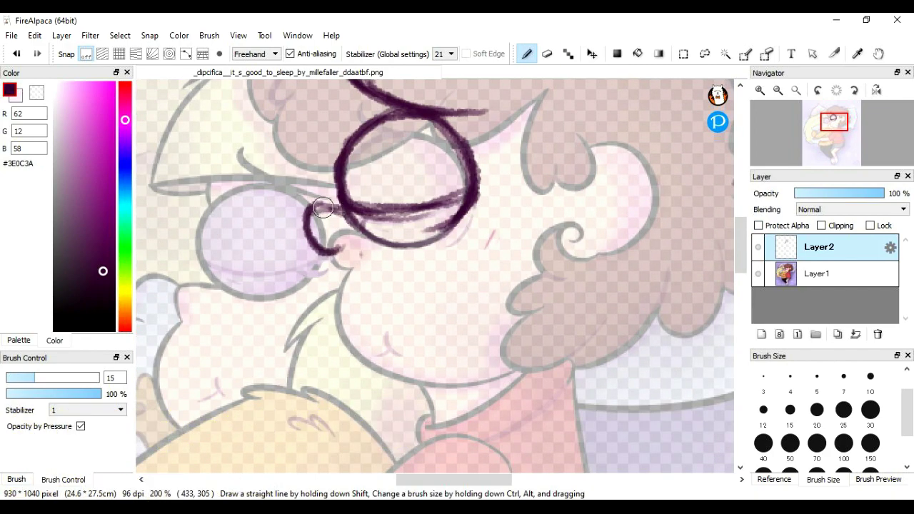
mouse_move(312, 304)
left_mouse_down()
mouse_move(372, 385)
mouse_move(446, 392)
mouse_move(577, 285)
left_mouse_up()
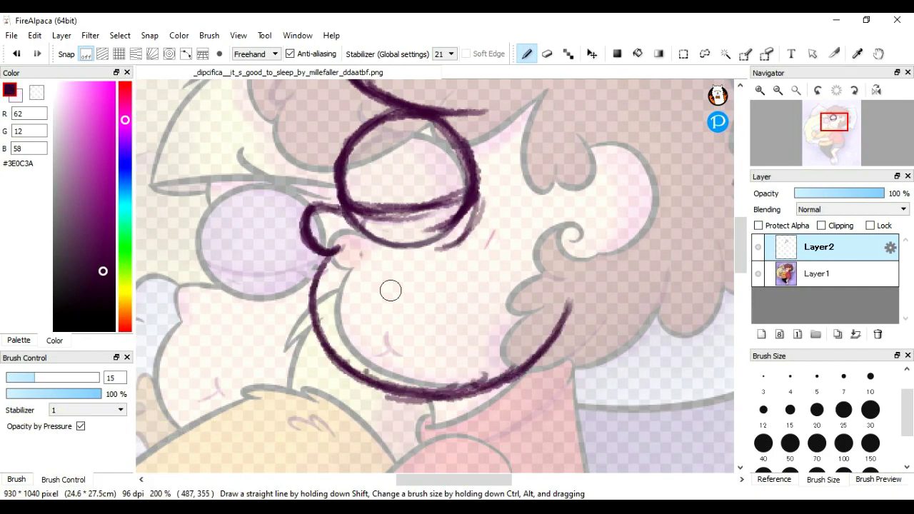
left_click_drag(389, 355, 367, 316)
left_click_drag(335, 346, 343, 361)
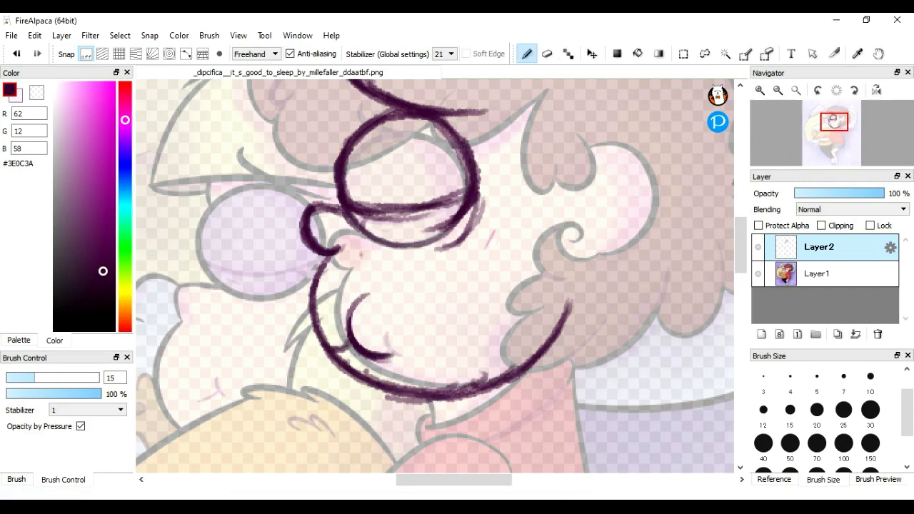
Step: Mirror the view and sketch the brown-haired character's ear, erasing and redrawing its rough outline
key("h")
mouse_move(270, 182)
left_mouse_down()
mouse_move(214, 262)
mouse_move(274, 212)
mouse_move(235, 286)
left_mouse_up()
key("e")
left_click_drag(189, 214, 187, 257)
key("b")
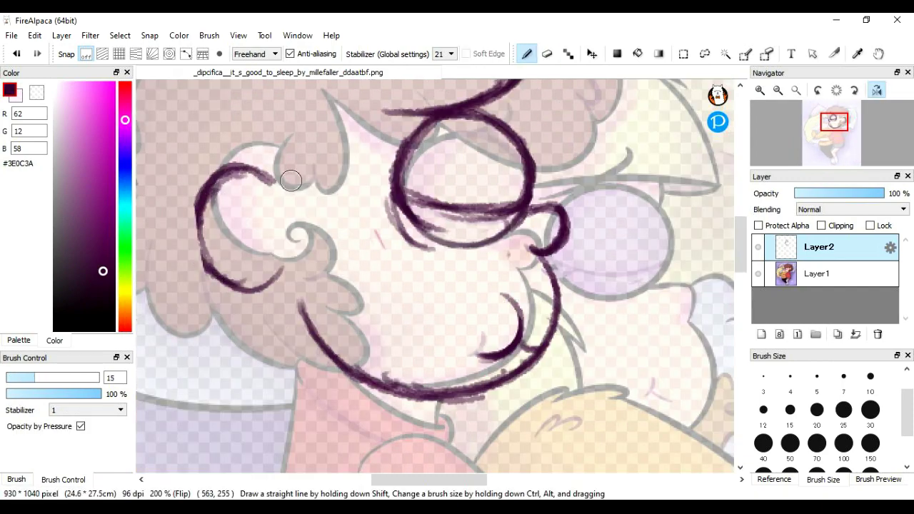
left_click_drag(214, 179, 286, 293)
Step: Restore the unmirrored view, add a layer beneath the head sketch, and draw construction lines for the neck, arm, spine and hips
scroll(731, 261, "down", 2)
key("h")
key("ctrl+shift+n")
scroll(731, 262, "down", 3)
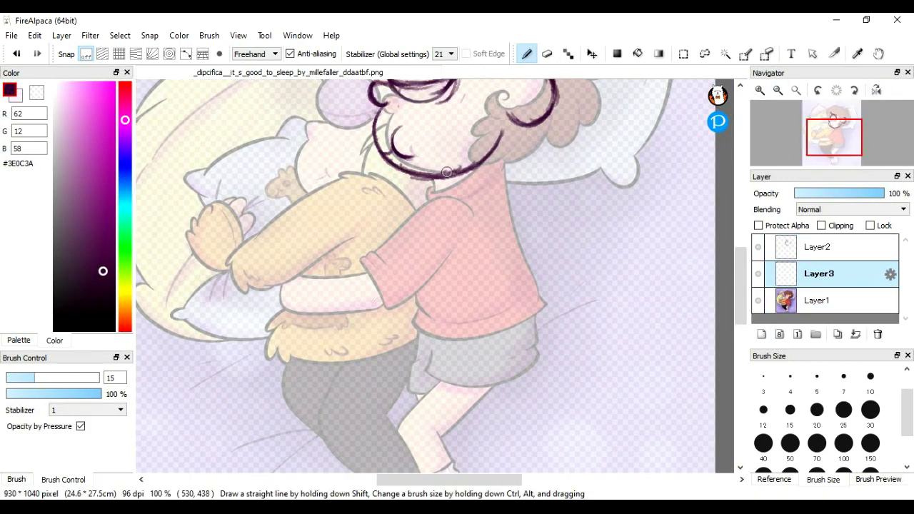
scroll(500, 304, "down", 2)
mouse_move(440, 192)
left_mouse_down()
mouse_move(500, 303)
mouse_move(390, 307)
left_mouse_up()
left_click_drag(387, 278, 454, 378)
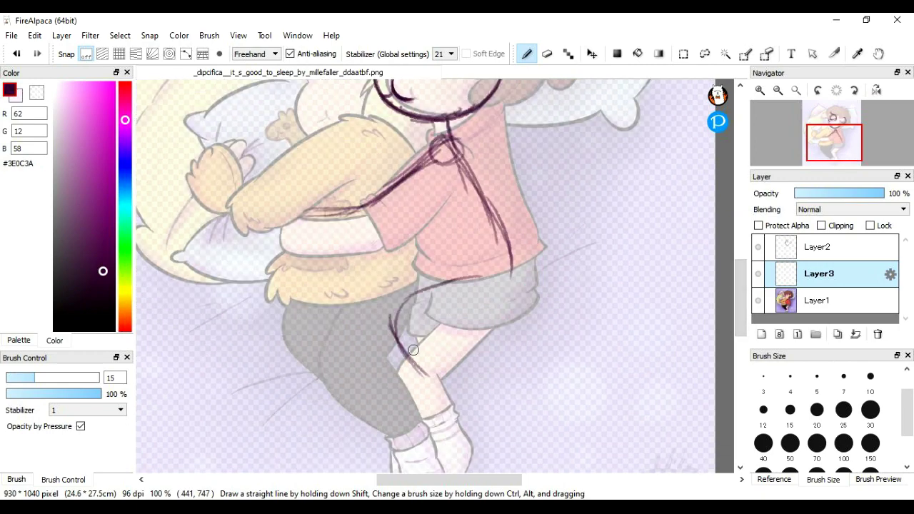
Step: Extend the construction sketch with guide lines for the brown-haired character's thighs and lower legs
left_click_drag(385, 324, 471, 421)
scroll(472, 422, "down", 2)
left_click_drag(420, 295, 396, 423)
left_click_drag(442, 223, 387, 418)
Step: On Layer2, outline the brown-haired character's neck, shoulder, sleeve and the front of the shirt over the construction lines
scroll(660, 277, "up", 4)
left_click(816, 246)
scroll(500, 214, "up", 1)
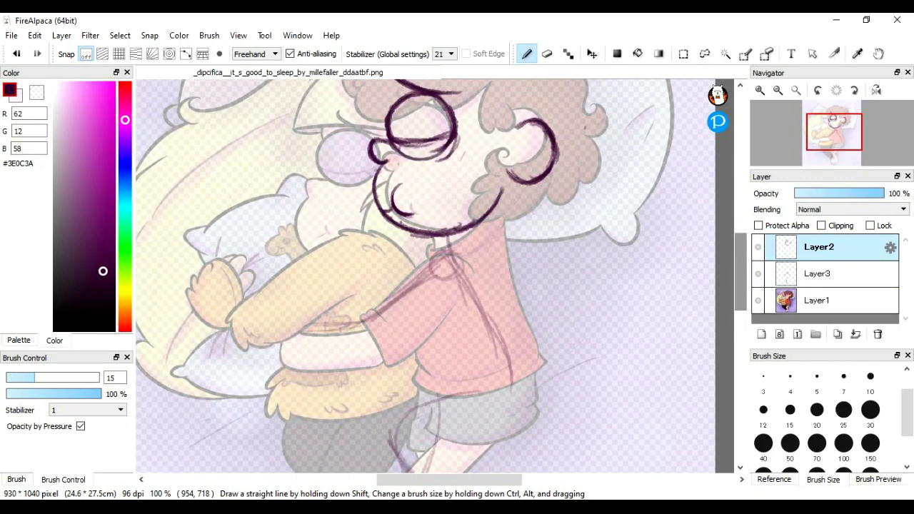
scroll(477, 206, "up", 2)
left_click_drag(372, 298, 499, 236)
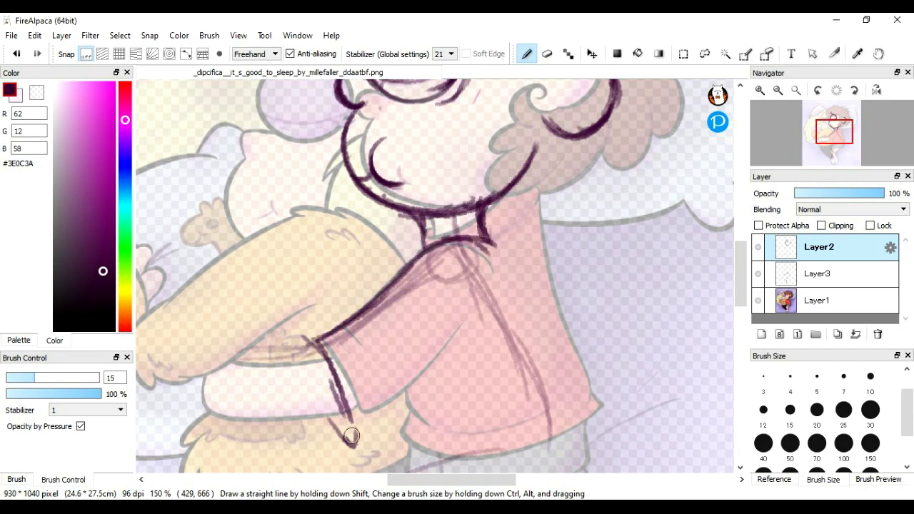
scroll(529, 288, "down", 2)
left_click_drag(483, 193, 388, 287)
left_click_drag(410, 322, 492, 355)
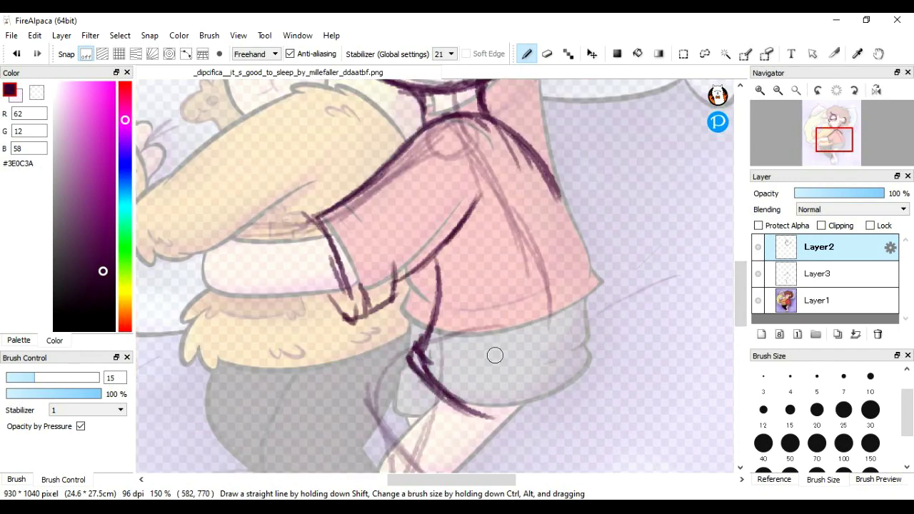
Step: Outline the brown-haired character's back, forearm and shorts, mirroring the view for part of the drawing
left_click_drag(430, 254, 431, 325)
key("h")
mouse_move(417, 119)
left_mouse_down()
mouse_move(292, 385)
mouse_move(400, 403)
mouse_move(446, 361)
left_mouse_up()
left_click_drag(550, 228, 630, 224)
left_click_drag(512, 289, 654, 286)
scroll(612, 283, "down", 4)
key("h")
mouse_move(411, 156)
left_mouse_down()
mouse_move(357, 186)
mouse_move(486, 284)
left_mouse_up()
Step: Lower the opacity of Layer3 to 28% and add a new layer above it
left_click(817, 273)
scroll(435, 275, "up", 3)
key("ctrl+minus")
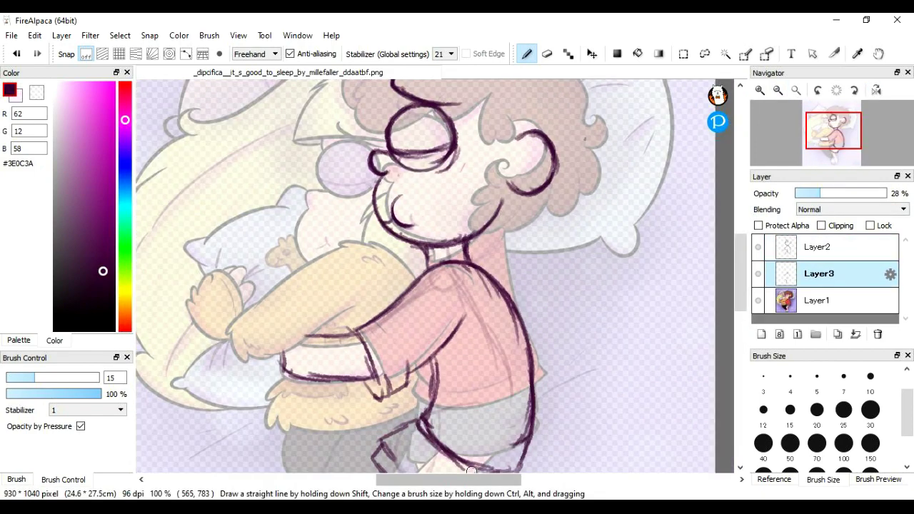
key("ctrl+shift+n")
Step: Lasso the body sketch below the head on Layer2, transform it, and clear the selection
scroll(434, 276, "right", 1)
scroll(435, 276, "up", 2)
left_click(816, 247)
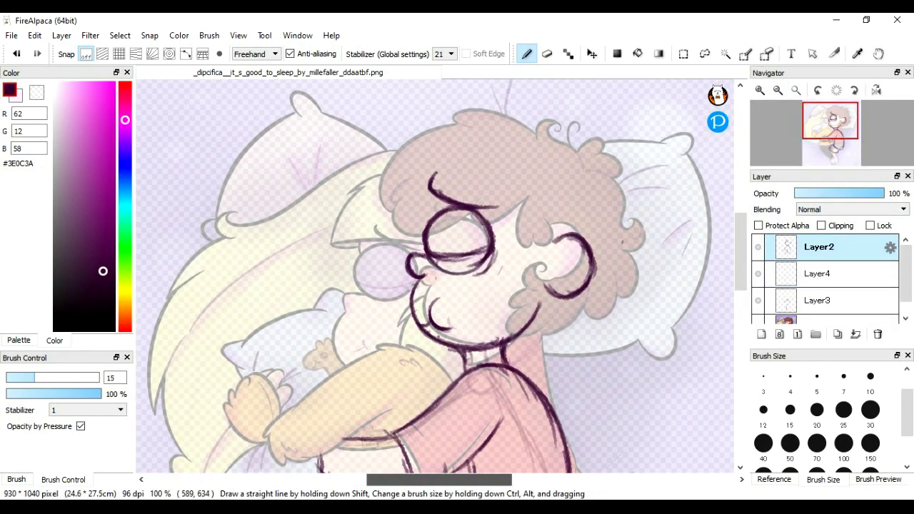
key("m")
key("ctrl+minus")
key("ctrl+a")
left_click(120, 35)
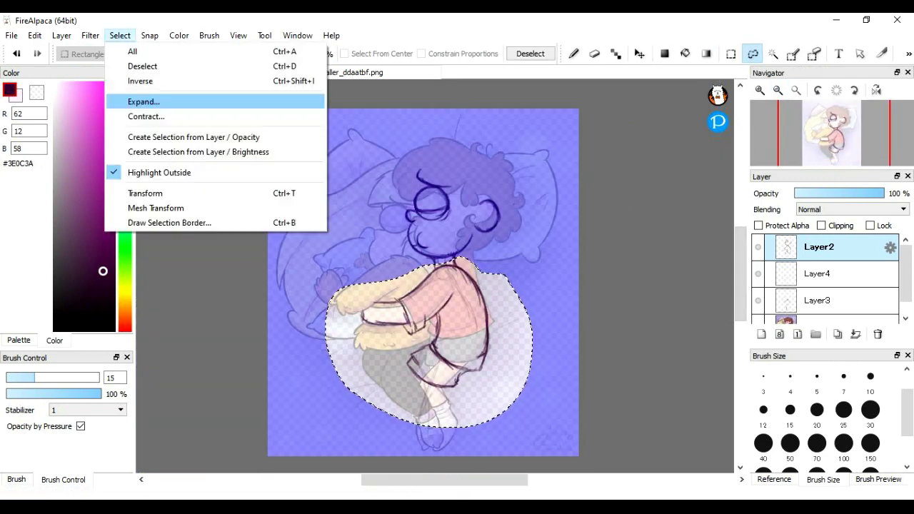
left_click(163, 191)
left_click(666, 478)
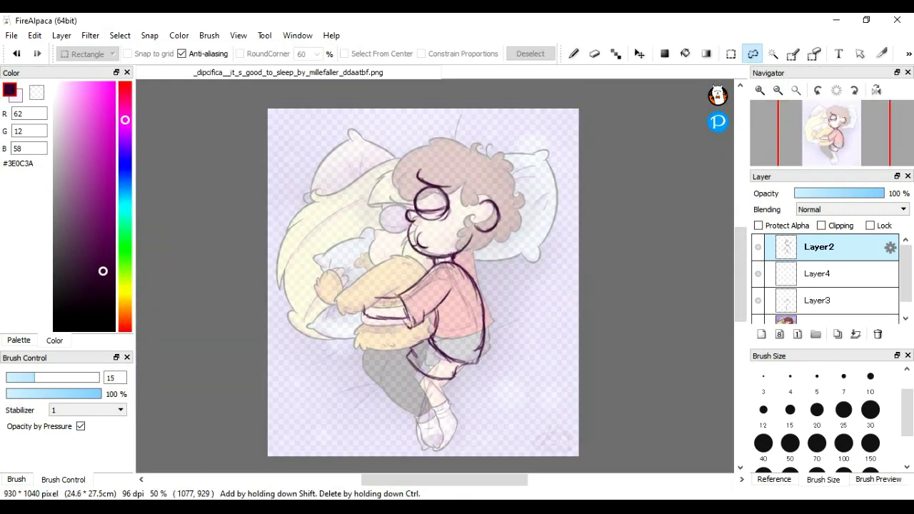
Step: On Layer4, sketch the blonde character's closed eye, eyebrow, nose, chin and small curved mouth
left_click(817, 274)
key("b")
left_click(760, 90)
mouse_move(357, 236)
left_mouse_down()
mouse_move(467, 257)
mouse_move(386, 314)
mouse_move(428, 193)
mouse_move(486, 273)
mouse_move(387, 159)
mouse_move(333, 286)
left_mouse_up()
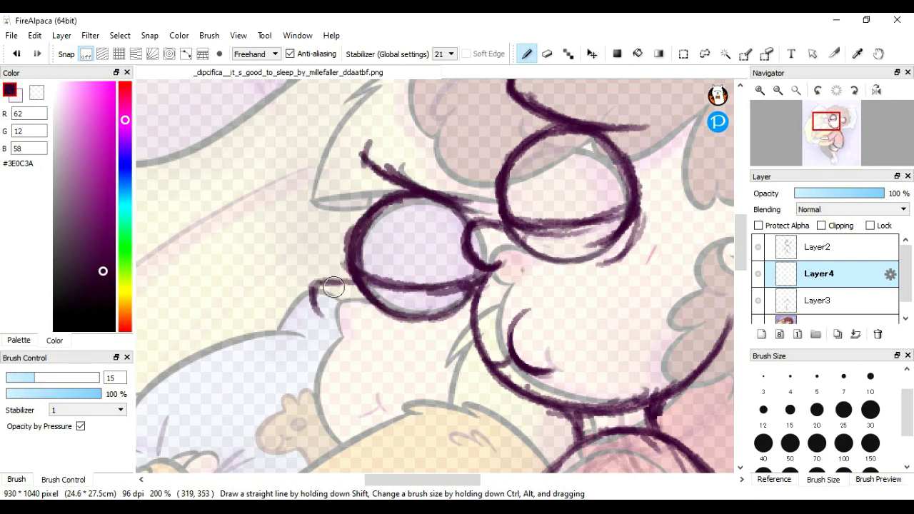
left_click_drag(307, 356, 336, 448)
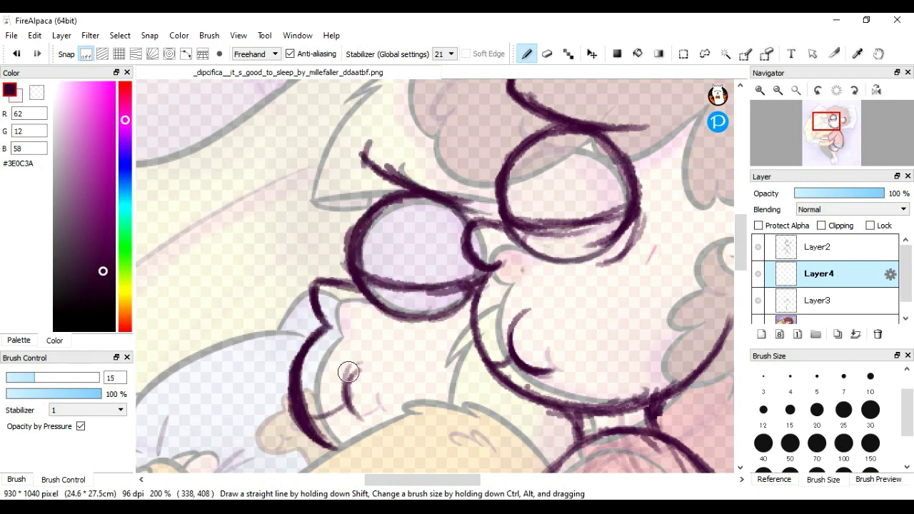
Step: Sketch the blonde character's hugging arm, bent elbow and raised forearm, erasing the stray lines near the elbow
scroll(360, 205, "down", 3)
scroll(342, 207, "up", 2)
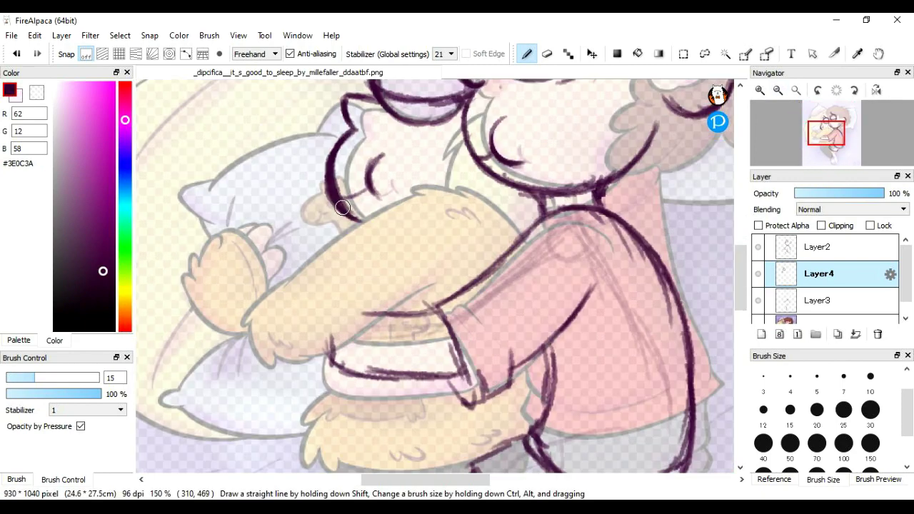
left_click_drag(382, 229, 521, 206)
mouse_move(439, 294)
left_mouse_down()
mouse_move(318, 307)
mouse_move(304, 363)
left_mouse_up()
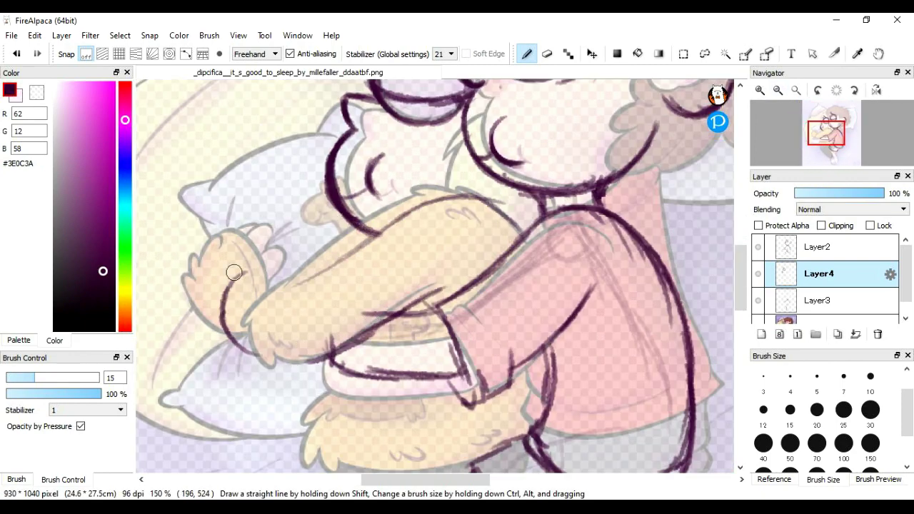
left_click_drag(233, 273, 366, 254)
left_click_drag(221, 280, 313, 357)
left_click_drag(207, 175, 264, 258)
key("e")
mouse_move(278, 314)
left_mouse_down()
mouse_move(367, 265)
mouse_move(242, 342)
left_mouse_up()
key("b")
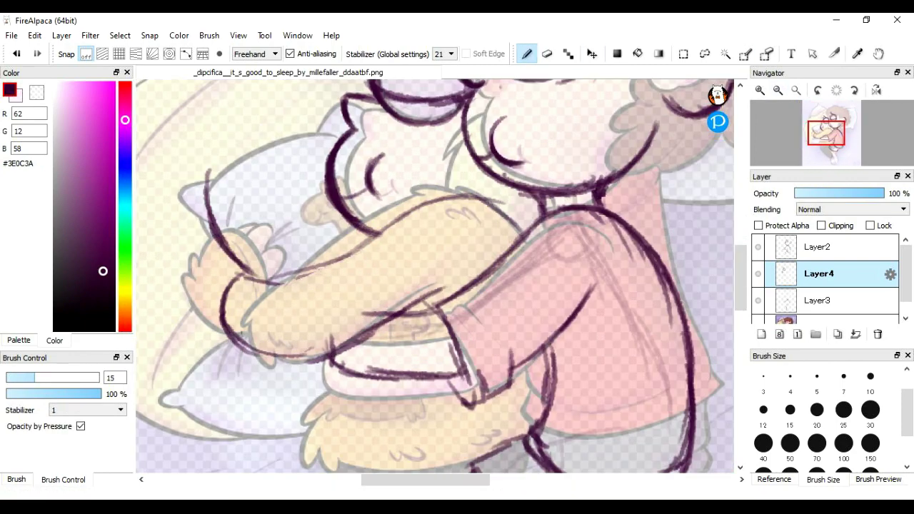
Step: Mirror the view, darken the blonde character's arm outline, clean up the elbow, and add fur tufts at the shoulder and forearm
key("h")
left_click_drag(465, 212, 615, 279)
left_click_drag(434, 294, 527, 347)
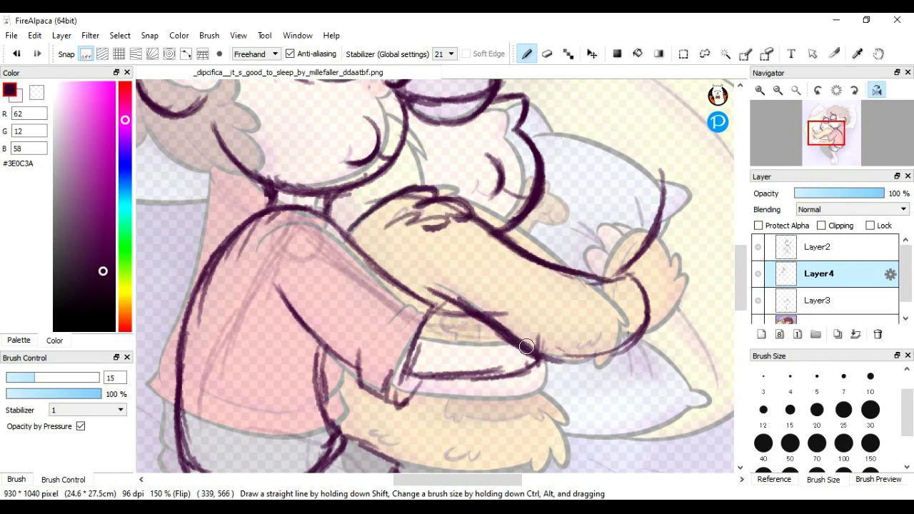
key("e")
mouse_move(612, 275)
left_mouse_down()
mouse_move(600, 322)
mouse_move(632, 355)
left_mouse_up()
key("b")
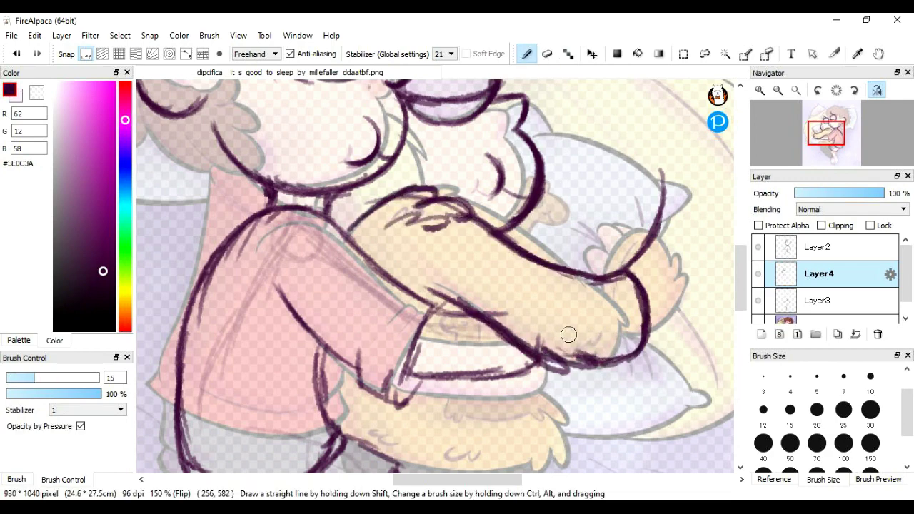
left_click_drag(557, 324, 609, 347)
Step: Sketch the edges of the small pillow held by the blonde character
scroll(628, 235, "up", 3)
left_click_drag(528, 175, 664, 228)
scroll(671, 218, "down", 3)
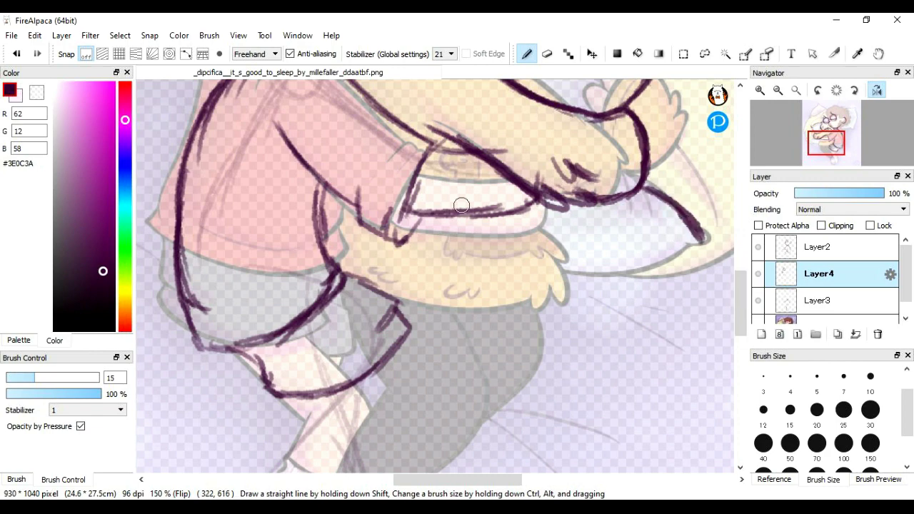
Step: Restore the unmirrored view and sketch the blonde character's sweater waist with fur tufts and a ribbed hem
key("h")
left_click_drag(330, 237, 467, 293)
left_click_drag(418, 237, 382, 251)
left_click_drag(421, 257, 429, 249)
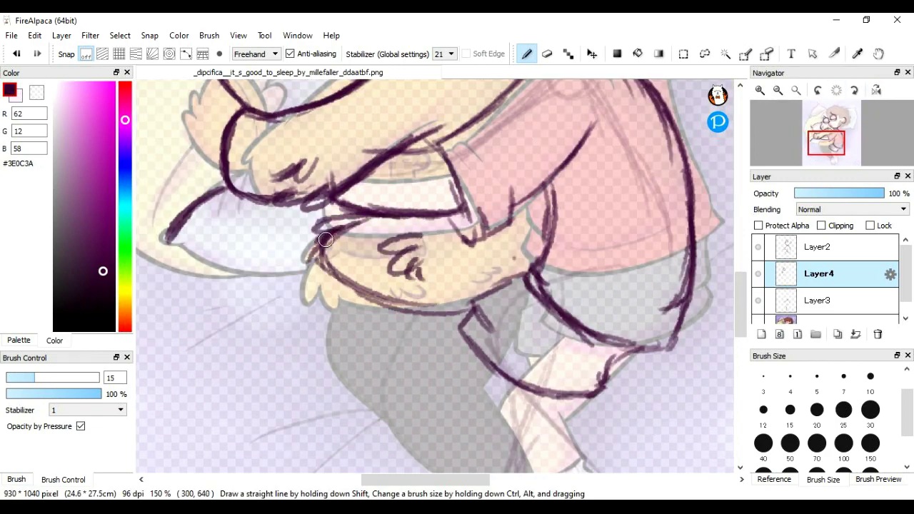
left_click_drag(323, 271, 449, 328)
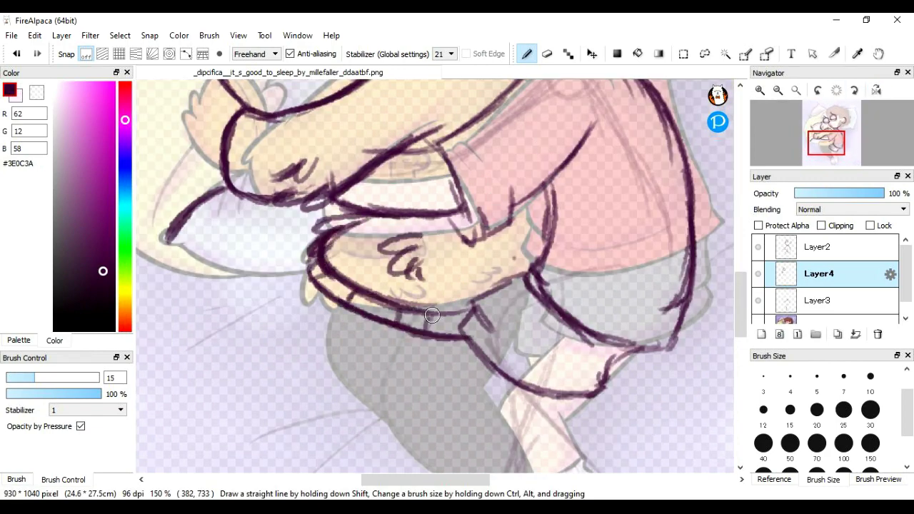
left_click_drag(535, 195, 552, 237)
Step: Draw the blonde character's hand with round fingers gripping the pillow, and erase the overlapping lines
scroll(429, 285, "up", 5)
scroll(429, 285, "left", 3)
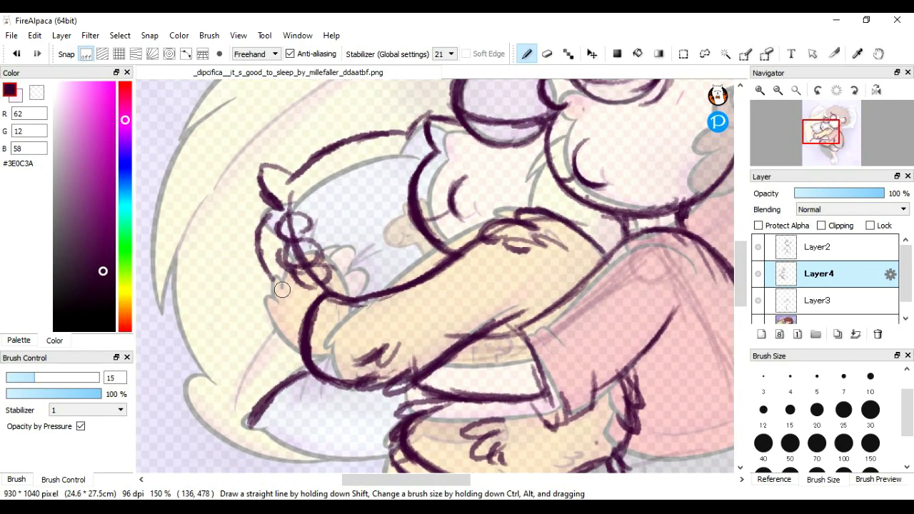
key("e")
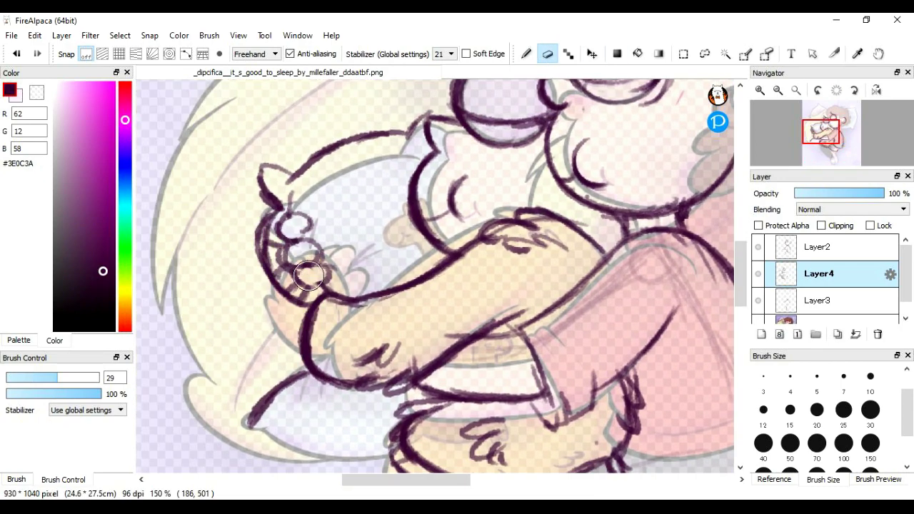
key("b")
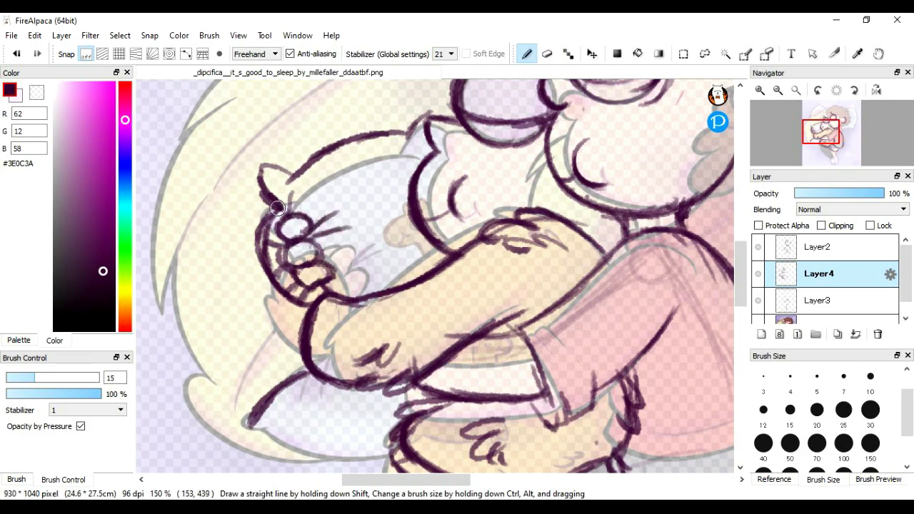
Step: Complete the pillow's lower outline and add hair strands between the two faces
scroll(250, 306, "down", 3)
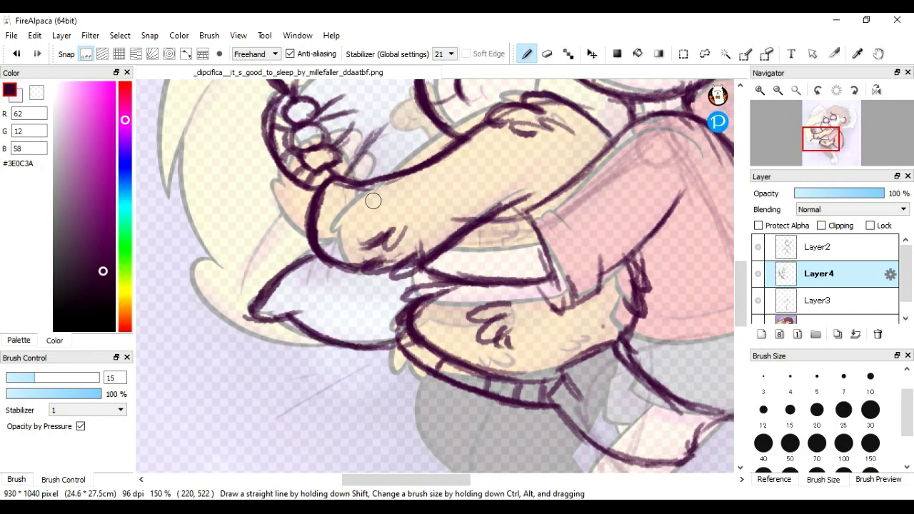
scroll(373, 201, "down", 2)
scroll(436, 278, "down", 2)
scroll(435, 278, "up", 2)
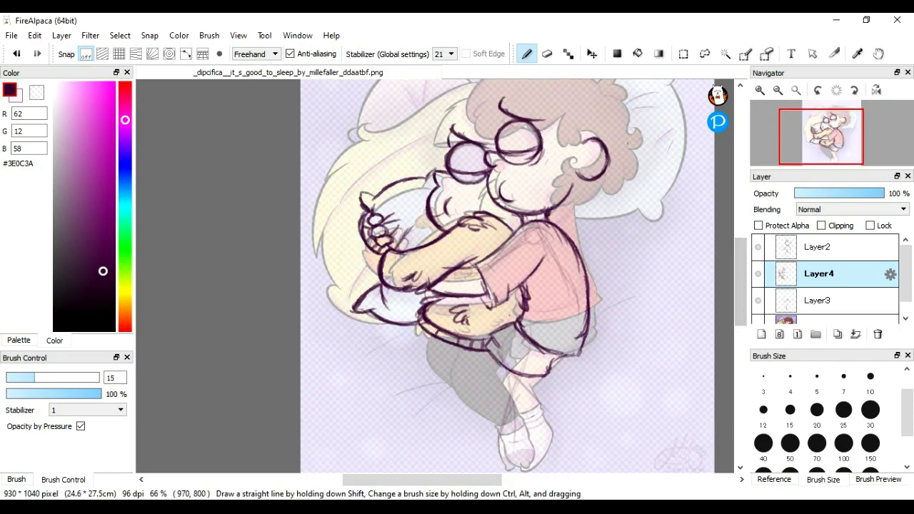
left_click(759, 90)
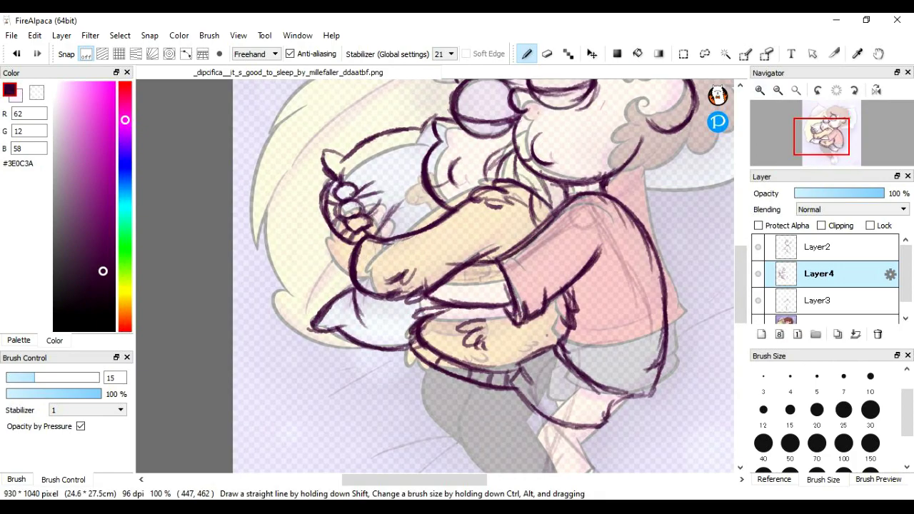
Step: Sketch the blonde character's front leg with a cuffed shoe, and rough in alternative positions for the back leg
scroll(647, 281, "down", 4)
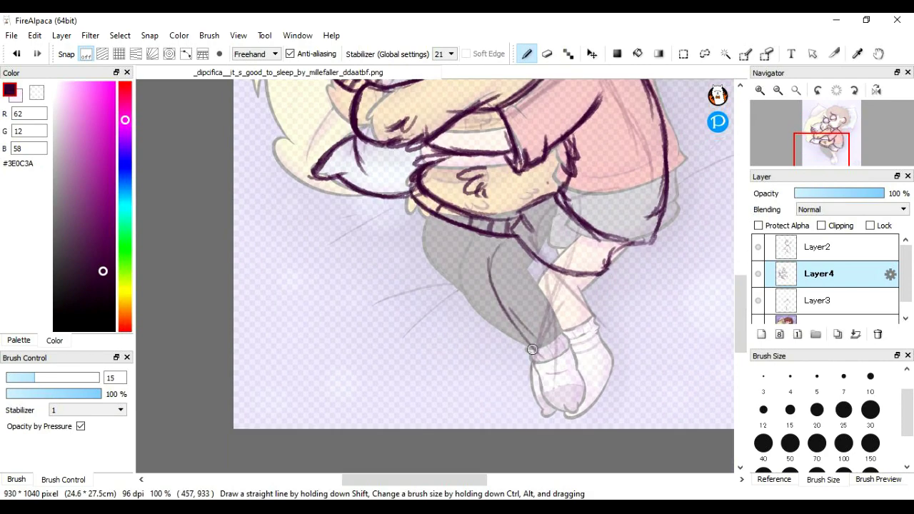
mouse_move(560, 350)
left_mouse_down()
mouse_move(537, 409)
mouse_move(510, 384)
mouse_move(513, 320)
mouse_move(536, 270)
mouse_move(521, 225)
left_mouse_up()
key("e")
key("b")
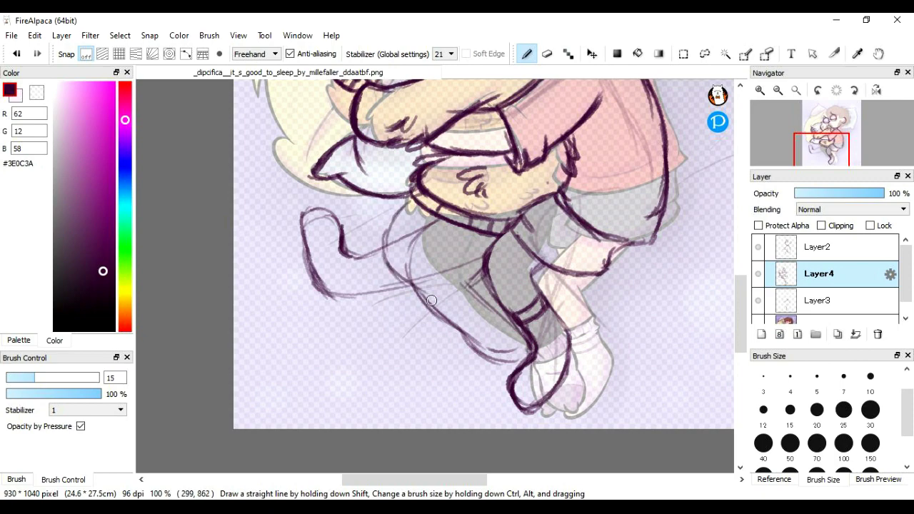
Step: Refine the blonde character's bent leg with darker outlines, a knee crease, an ankle cuff and a rounded foot
scroll(686, 179, "up", 3)
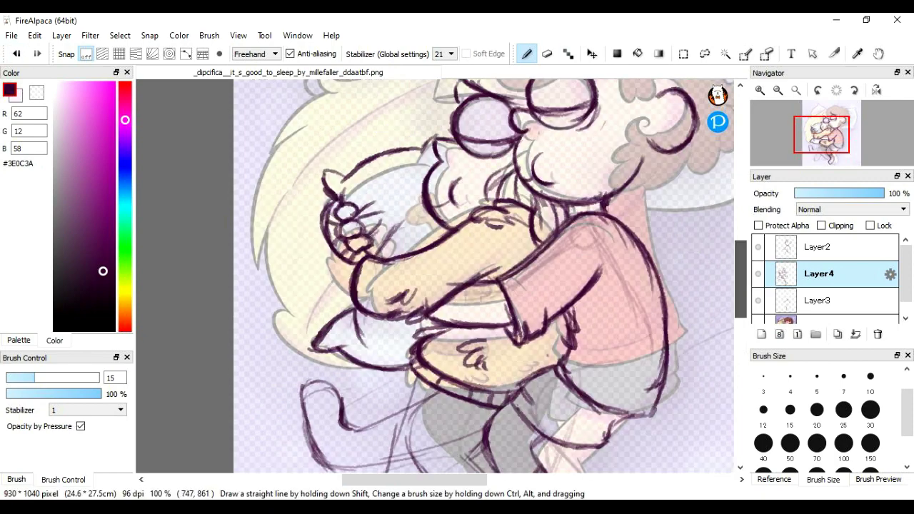
scroll(685, 178, "up", 2)
mouse_move(525, 321)
left_mouse_down()
mouse_move(503, 400)
mouse_move(561, 391)
left_mouse_up()
left_click_drag(483, 284, 523, 318)
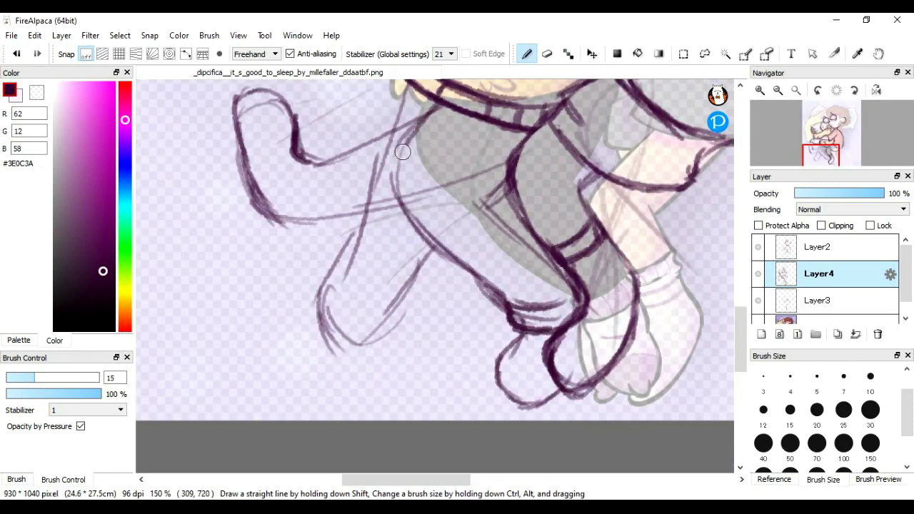
mouse_move(415, 114)
left_mouse_down()
mouse_move(525, 339)
mouse_move(500, 410)
mouse_move(557, 393)
left_mouse_up()
left_click_drag(517, 182, 484, 198)
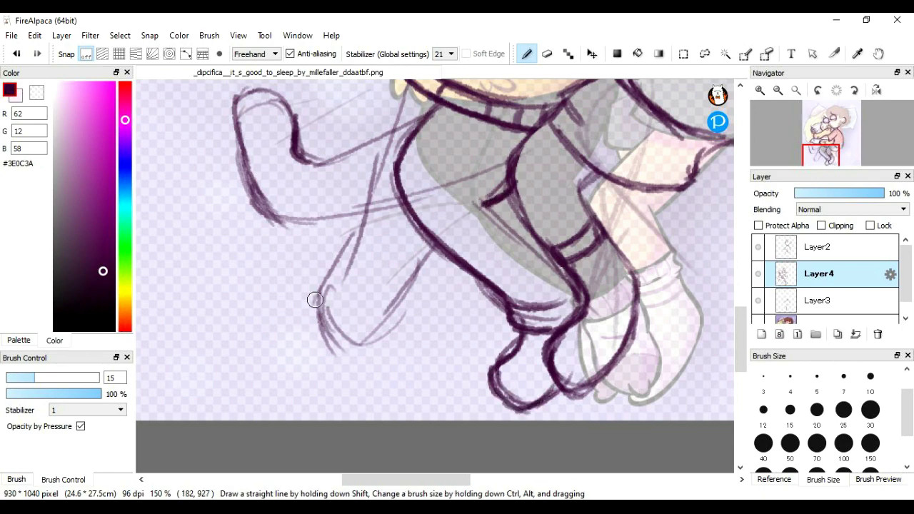
Step: Draw the blonde character's back leg extending down from the waist and add its curved foot
left_click_drag(366, 348, 428, 269)
scroll(429, 269, "up", 2)
mouse_move(398, 136)
left_mouse_down()
mouse_move(343, 342)
mouse_move(302, 343)
mouse_move(308, 363)
mouse_move(284, 430)
left_mouse_up()
left_click_drag(244, 390, 307, 410)
key("ctrl+minus")
key("ctrl+minus")
key("ctrl+minus")
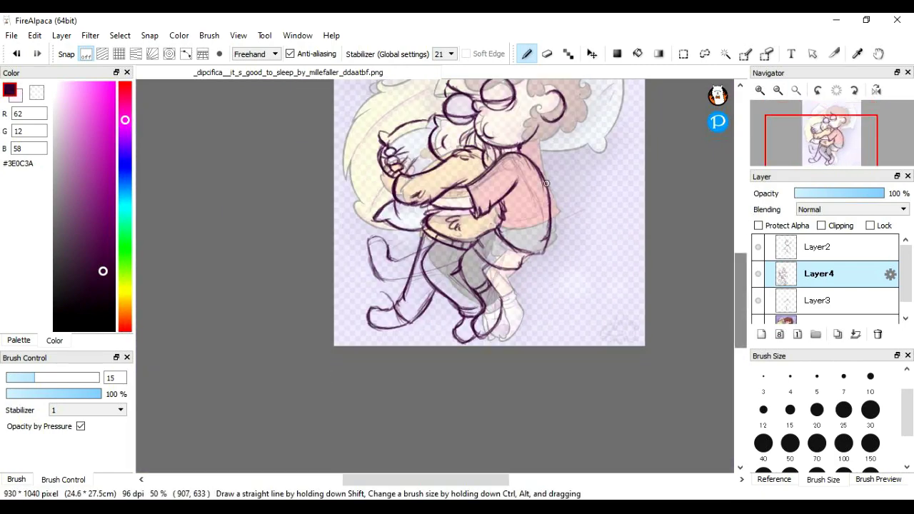
Step: Erase the lower back leg and foot, then redraw a raised leg with cuff stripes and rounded toes on the lower foot
key("e")
mouse_move(364, 262)
left_mouse_down()
mouse_move(397, 302)
mouse_move(400, 321)
left_mouse_up()
key("b")
key("ctrl+plus")
key("ctrl+plus")
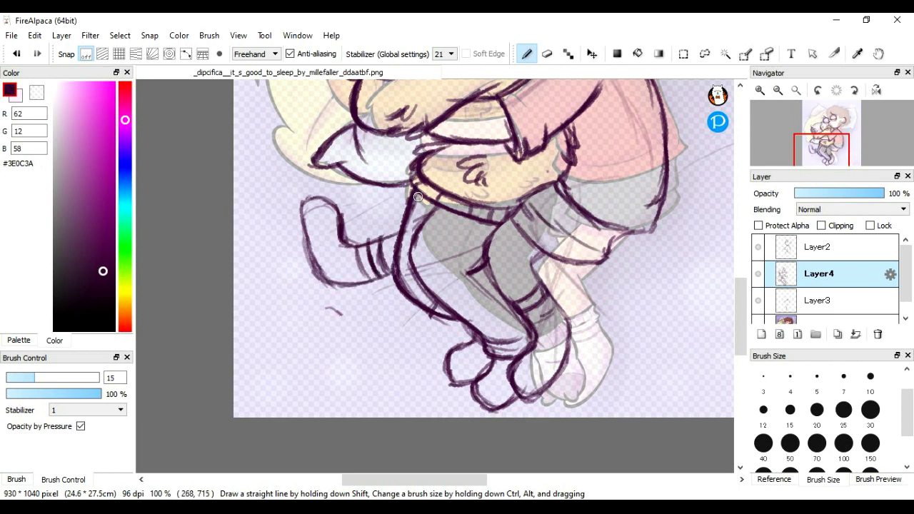
key("ctrl+plus")
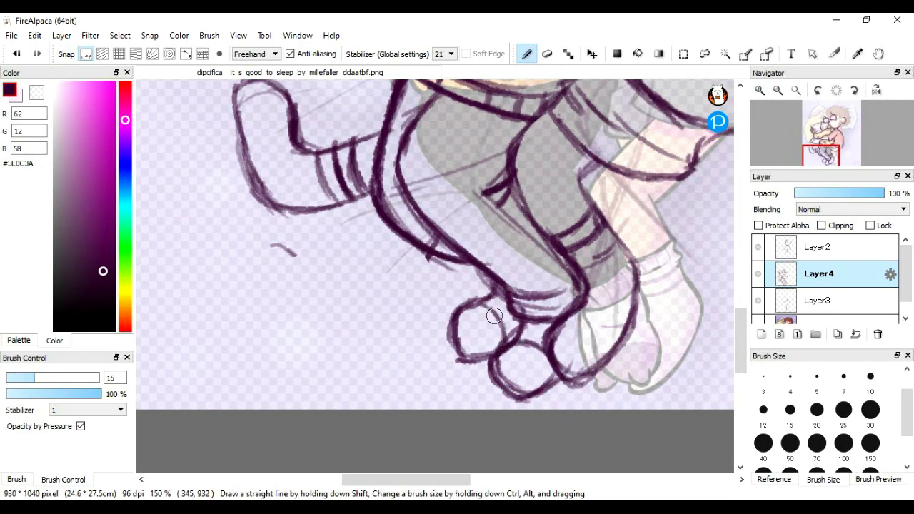
Step: Clean up the lines around the fingers resting on the sleeve and merge the other sketch layers into Layer4
scroll(494, 316, "up", 8)
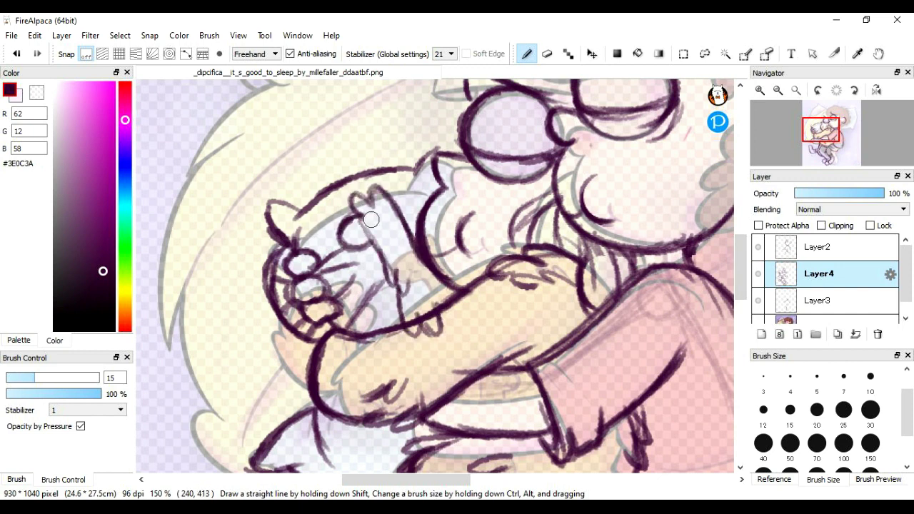
left_click(547, 54)
key("ctrl+z")
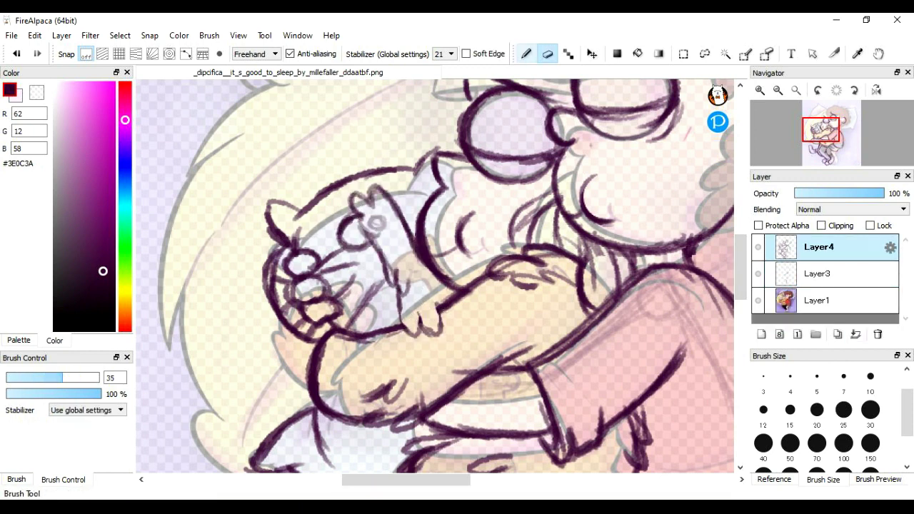
key("b")
key("ctrl+minus")
key("ctrl+minus")
key("ctrl+minus")
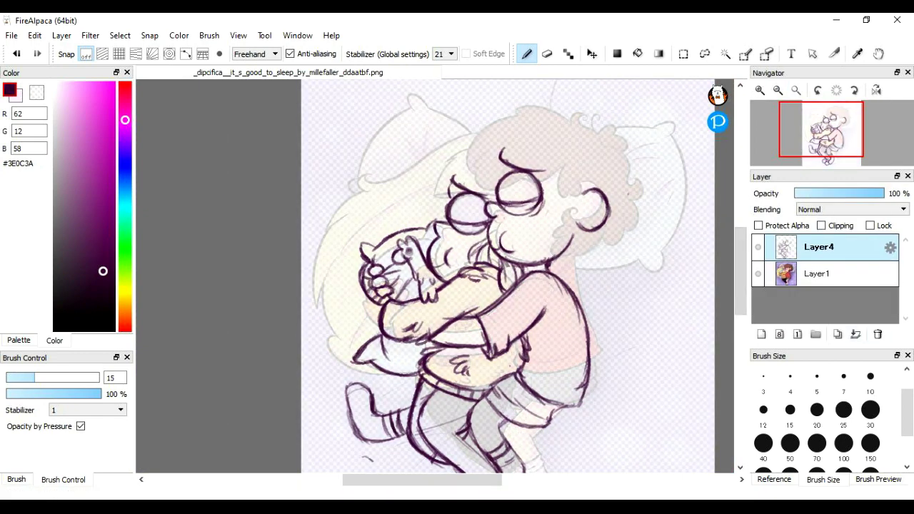
Step: Darken the curly-haired character's jawline and erase the stray marks along the chin
key("ctrl+plus")
key("ctrl+plus")
key("ctrl+plus")
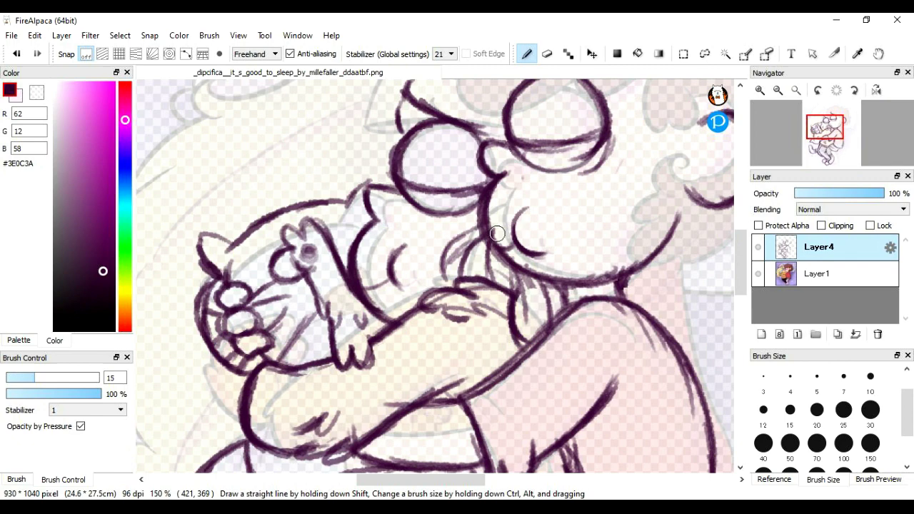
mouse_move(497, 233)
left_mouse_down()
mouse_move(642, 275)
mouse_move(696, 225)
left_mouse_up()
left_click(547, 54)
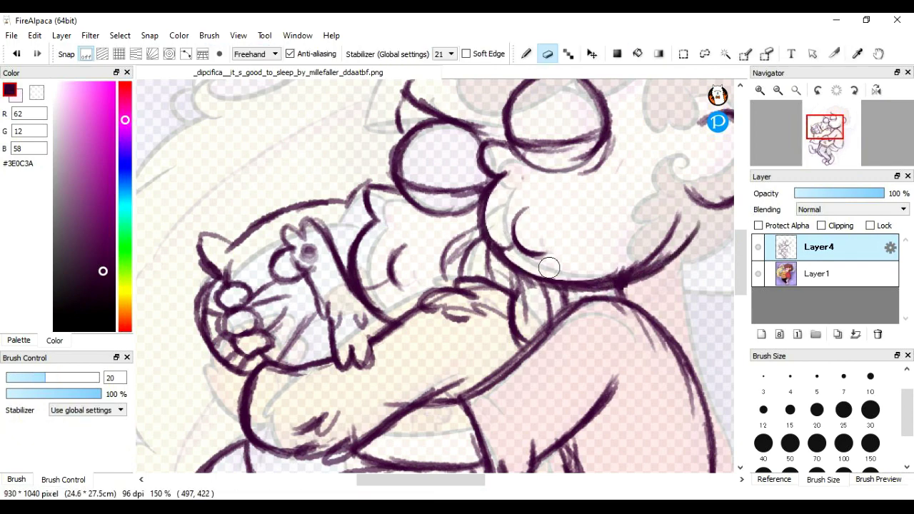
left_click_drag(549, 267, 643, 271)
Step: Add a new layer and sketch the curly-haired character's parted fringe, with locks over the forehead and ear
key("b")
scroll(587, 365, "up", 3)
key("ctrl+shift+n")
scroll(669, 247, "right", 2)
mouse_move(480, 163)
left_mouse_down()
mouse_move(476, 315)
mouse_move(483, 276)
mouse_move(471, 336)
mouse_move(543, 307)
left_mouse_up()
left_click_drag(485, 179, 532, 282)
mouse_move(382, 166)
left_mouse_down()
mouse_move(338, 206)
mouse_move(342, 218)
left_mouse_up()
left_click_drag(490, 161, 393, 242)
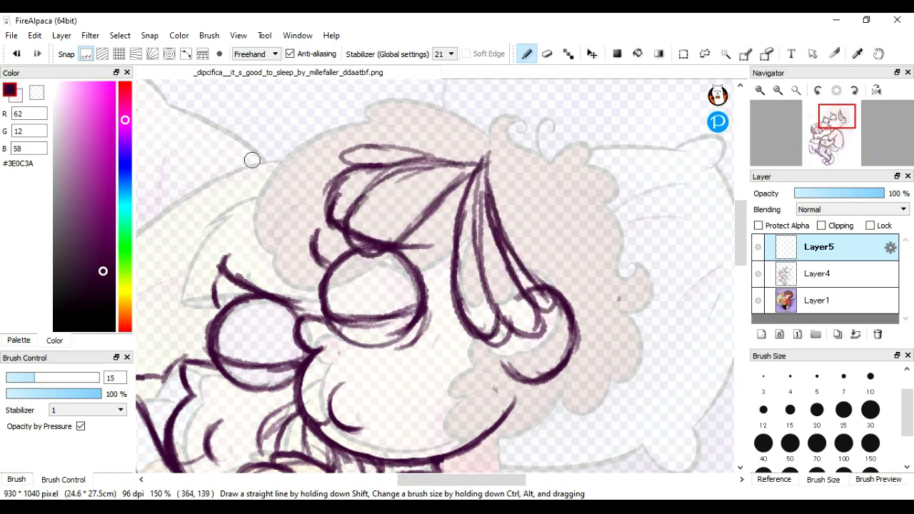
Step: Add overlapping rounded locks at the front of the curly-haired character's fringe
left_click_drag(281, 156, 227, 230)
left_click_drag(256, 203, 293, 237)
left_click_drag(268, 193, 361, 165)
Step: Mirror the view and sketch a spiral curl behind the head, rounded locks toward the nape, and a small curl below the ear
key("h")
mouse_move(244, 156)
left_mouse_down()
mouse_move(194, 256)
mouse_move(296, 281)
left_mouse_up()
mouse_move(238, 316)
left_mouse_down()
mouse_move(251, 363)
mouse_move(314, 443)
left_mouse_up()
key("ctrl+z")
key("ctrl+z")
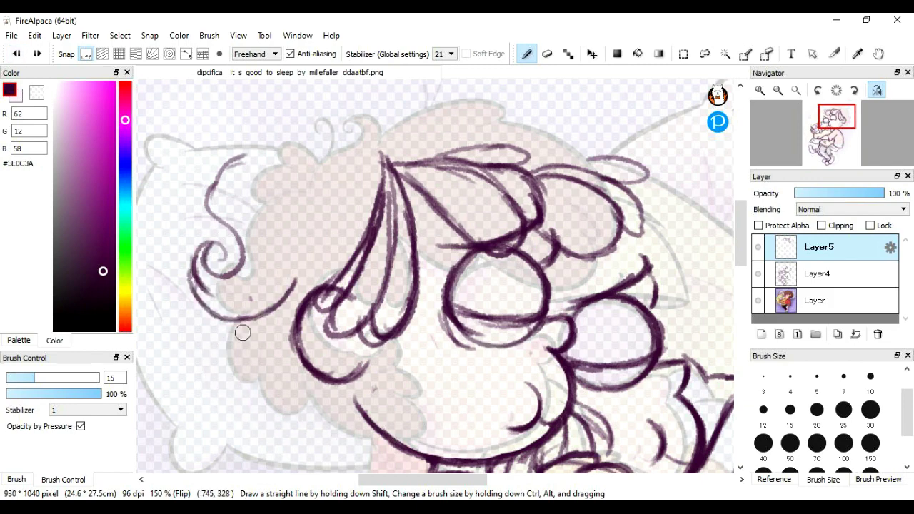
mouse_move(240, 331)
left_mouse_down()
mouse_move(234, 394)
mouse_move(275, 437)
left_mouse_up()
left_click_drag(278, 432, 398, 444)
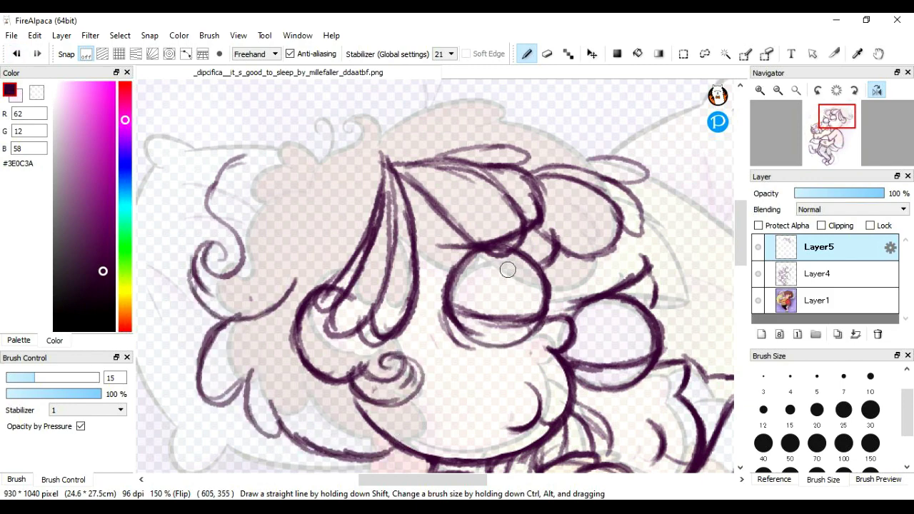
Step: Return to the unmirrored view, fill in the locks under the ear and at the nape, and thicken the back curl's outline
key("h")
left_click_drag(479, 349, 451, 382)
left_click_drag(482, 458, 548, 381)
left_click_drag(528, 450, 575, 390)
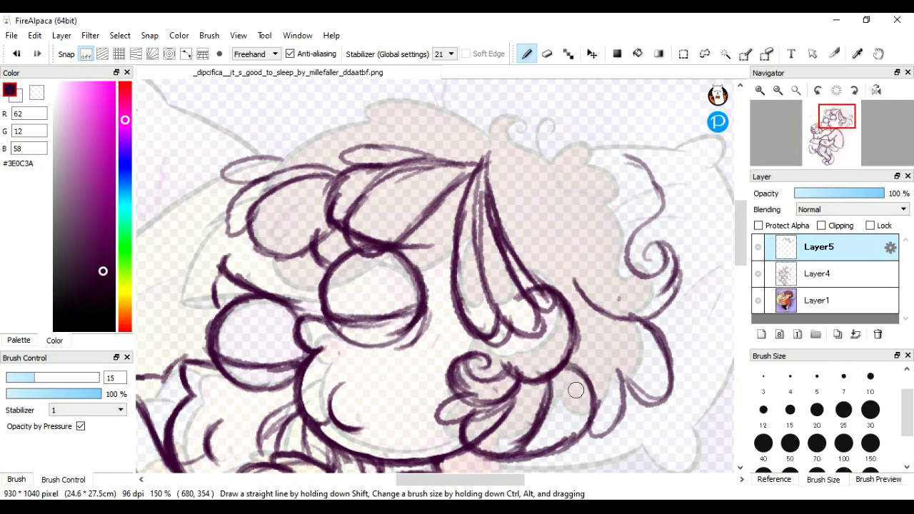
scroll(718, 224, "up", 1)
key("e")
key("b")
scroll(659, 243, "up", 3)
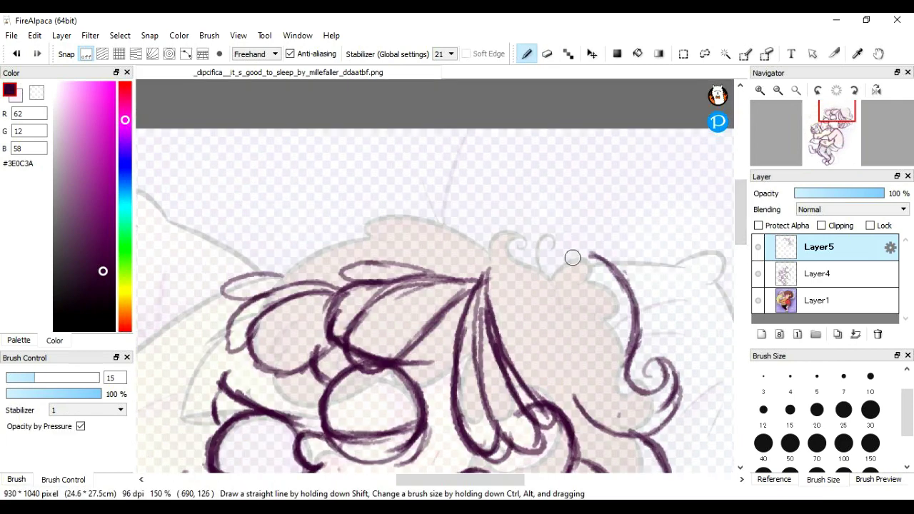
Step: Mirror the view again and draw the hair's top outline with long locks sweeping forward from the parting
left_click(877, 90)
mouse_move(292, 251)
left_mouse_down()
mouse_move(363, 178)
mouse_move(504, 168)
left_mouse_up()
mouse_move(486, 187)
left_mouse_down()
mouse_move(624, 210)
mouse_move(646, 279)
left_mouse_up()
mouse_move(528, 184)
left_mouse_down()
mouse_move(377, 286)
mouse_move(622, 280)
mouse_move(407, 269)
mouse_move(634, 227)
left_mouse_up()
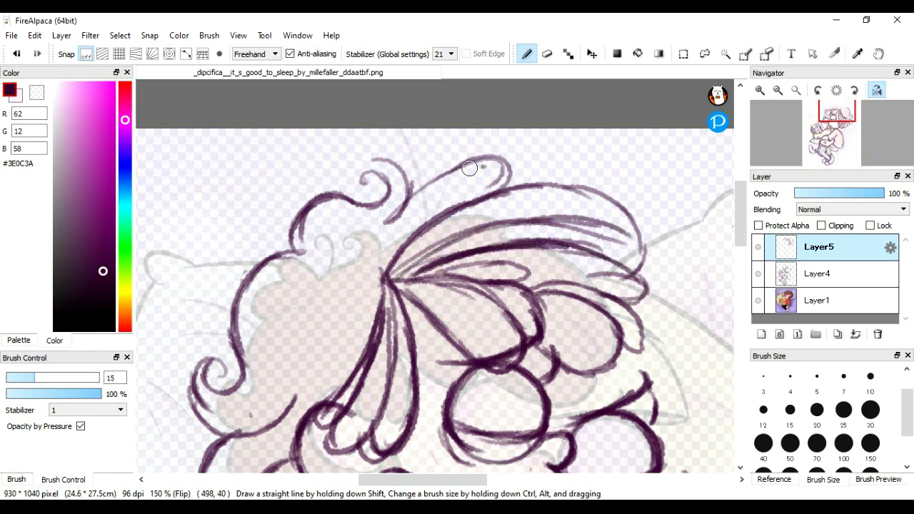
Step: Draw the crown curls and fill the back of the hair with flowing strands down to the spiral curl
left_click_drag(379, 292, 361, 168)
left_click_drag(397, 215, 344, 273)
mouse_move(258, 404)
left_mouse_down()
mouse_move(282, 427)
mouse_move(296, 249)
mouse_move(282, 203)
mouse_move(252, 229)
mouse_move(296, 254)
left_mouse_up()
scroll(271, 250, "down", 4)
left_click_drag(214, 282, 212, 253)
left_click_drag(247, 299, 203, 375)
left_click_drag(553, 204, 537, 255)
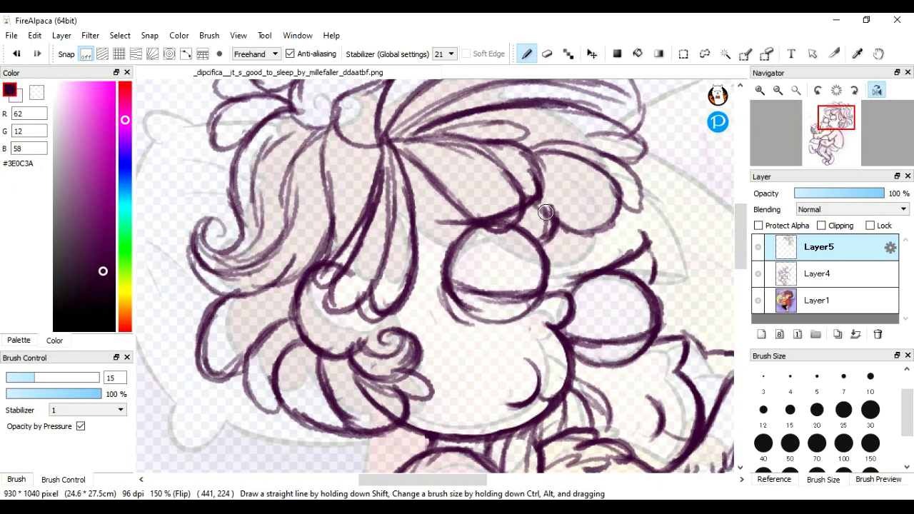
Step: Darken and tidy the nape locks and add more strands inside the back of the hair
mouse_move(278, 404)
left_mouse_down()
mouse_move(385, 428)
mouse_move(417, 448)
left_mouse_up()
key("e")
mouse_move(299, 411)
left_mouse_down()
mouse_move(364, 422)
mouse_move(400, 443)
left_mouse_up()
key("b")
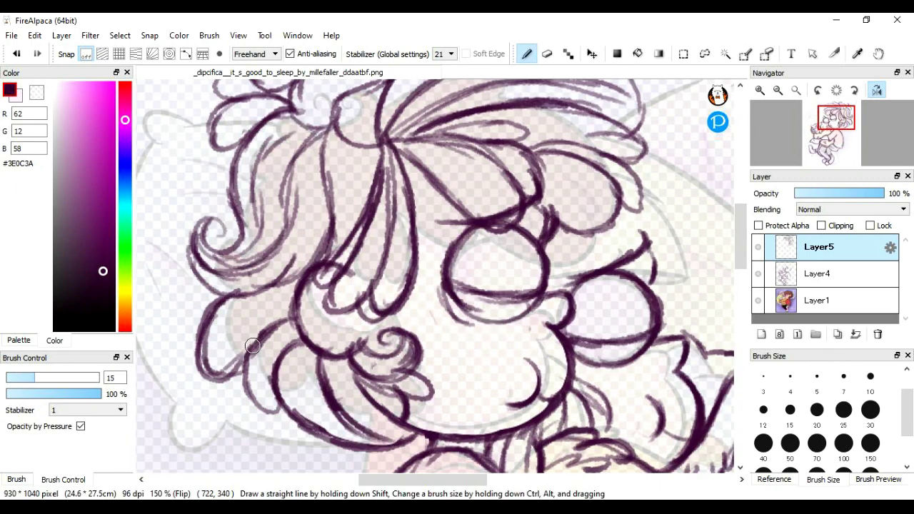
left_click_drag(207, 235, 215, 293)
left_click_drag(321, 129, 293, 235)
Step: Clean up overlapping sketch lines beneath the hair on Layer4 and return to Layer5 in the unmirrored view
key("e")
left_click(819, 273)
scroll(580, 146, "down", 3)
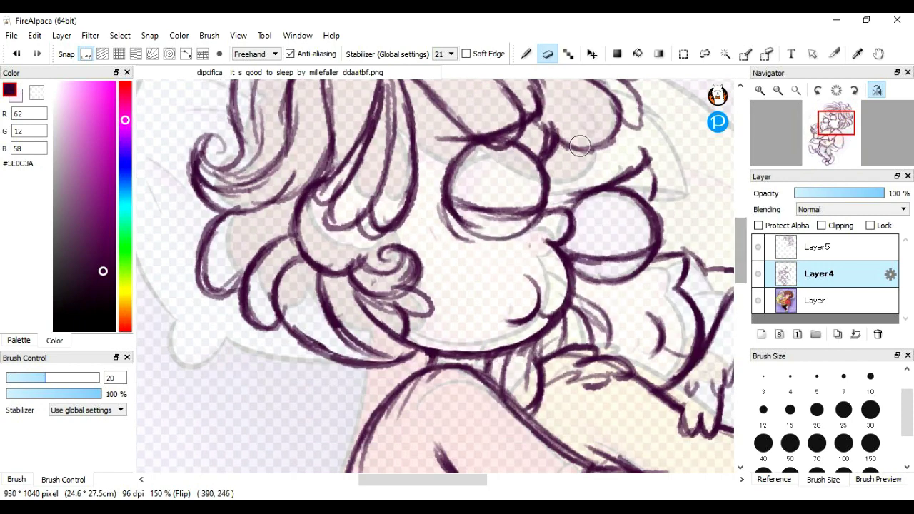
left_click(818, 246)
scroll(436, 278, "down", 5)
scroll(400, 214, "up", 5)
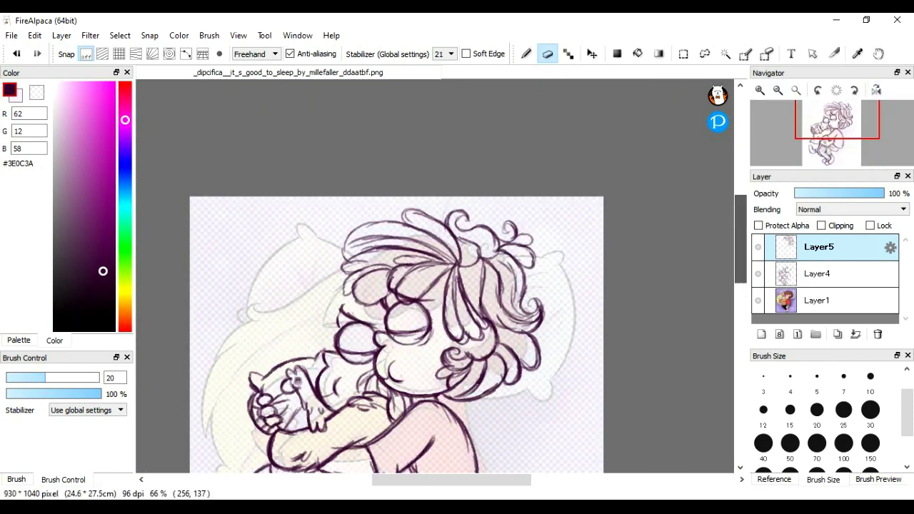
Step: Lasso the front section of the fringe, transform it to sit closer to the head, and deselect
left_click(704, 54)
scroll(428, 271, "down", 3)
mouse_move(336, 132)
left_mouse_down()
mouse_move(286, 314)
mouse_move(378, 157)
mouse_move(336, 128)
left_mouse_up()
key("ctrl+t")
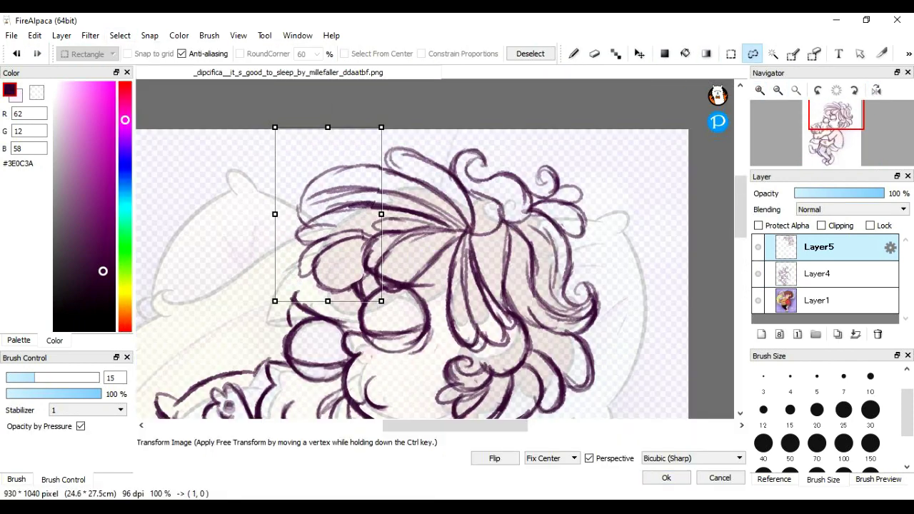
left_click_drag(337, 214, 345, 242)
key("Return")
key("ctrl+d")
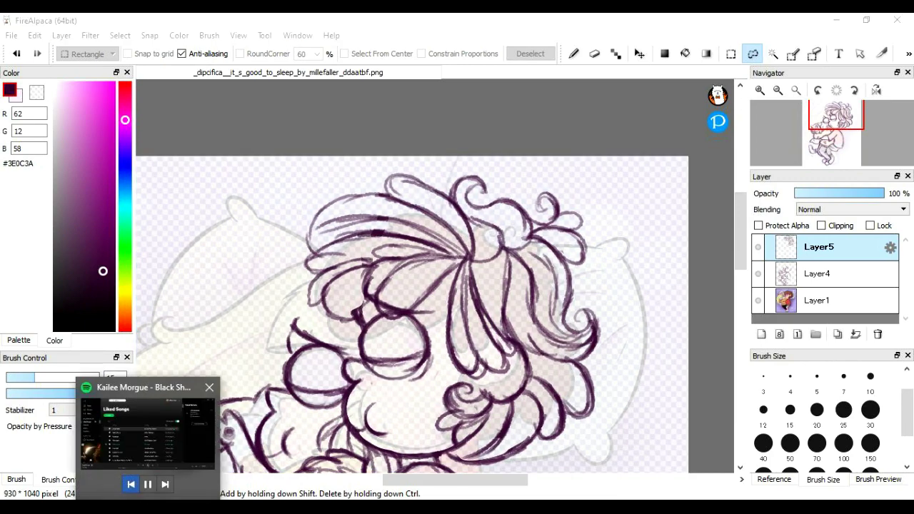
scroll(413, 276, "down", 4)
scroll(413, 276, "up", 3)
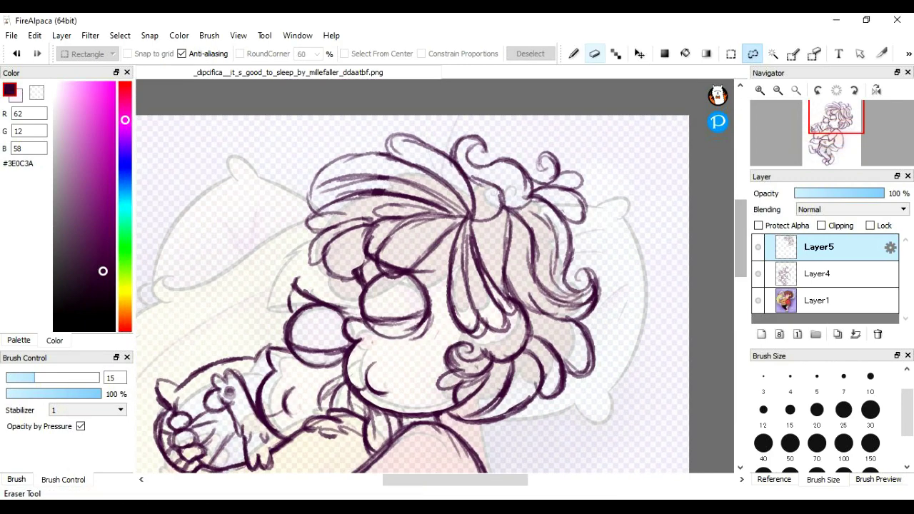
key("b")
left_click_drag(606, 234, 602, 268)
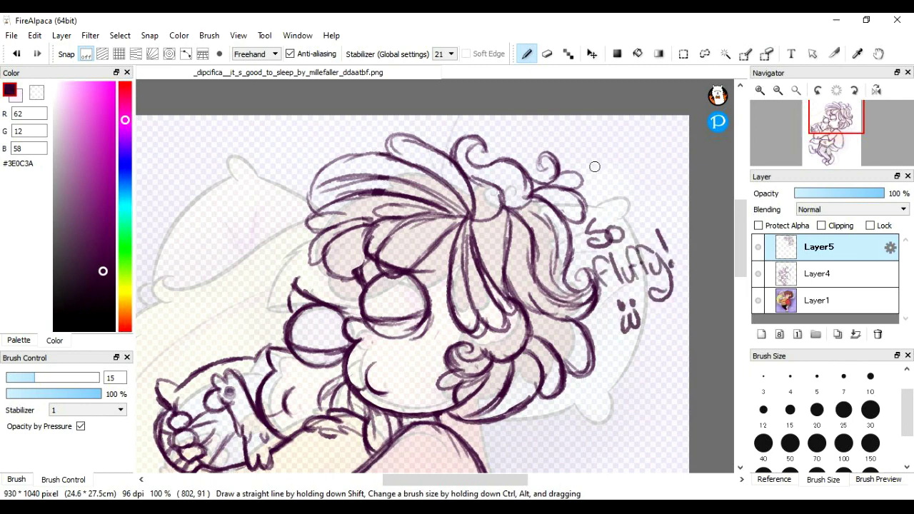
left_click(17, 53)
left_click(17, 53)
left_click(17, 54)
Step: Transform the entire hair sketch on Layer5, reducing it slightly to fit the head
key("ctrl+minus")
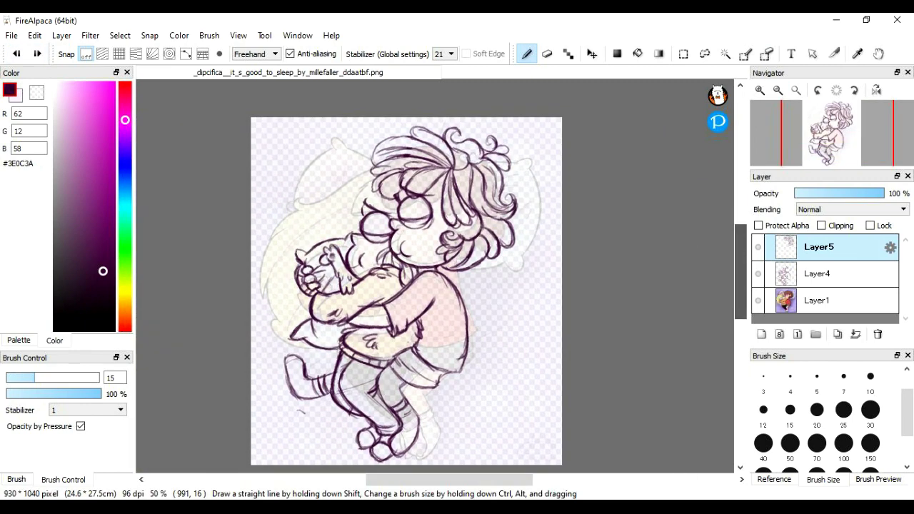
left_click(120, 35)
left_click(150, 195)
left_click_drag(252, 143, 250, 130)
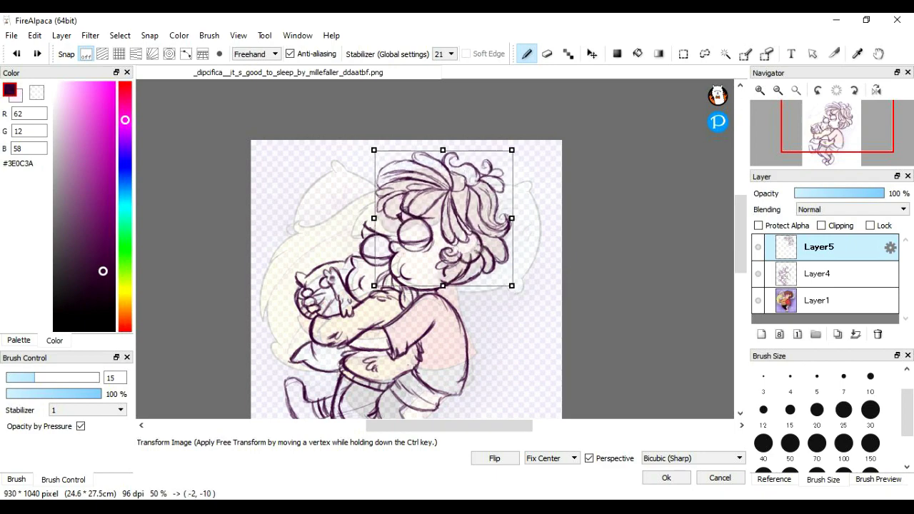
key("Return")
Step: Lasso the lower back curls and the curl by the ear, and reposition them against the head
key("m")
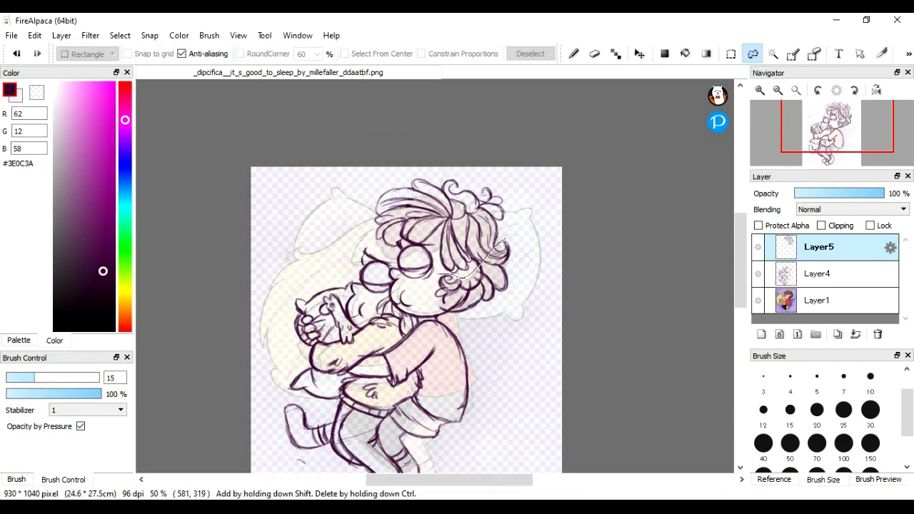
key("ctrl+t")
left_click_drag(378, 204, 419, 214)
key("Return")
key("b")
key("ctrl+plus")
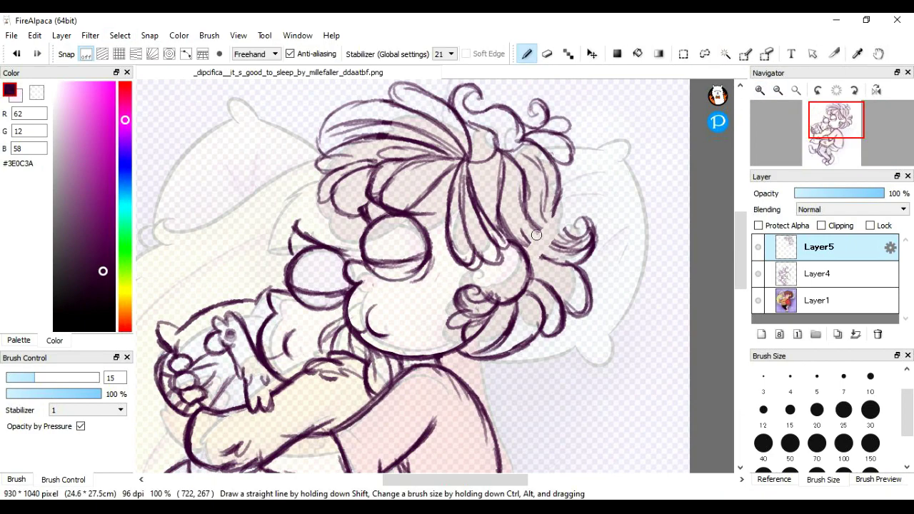
Step: Add a layer beneath Layer5 and sketch the blonde character's fringe with inner strands and a lock sweeping backward
scroll(566, 218, "left", 3)
key("ctrl+shift+n")
key("ctrl+plus")
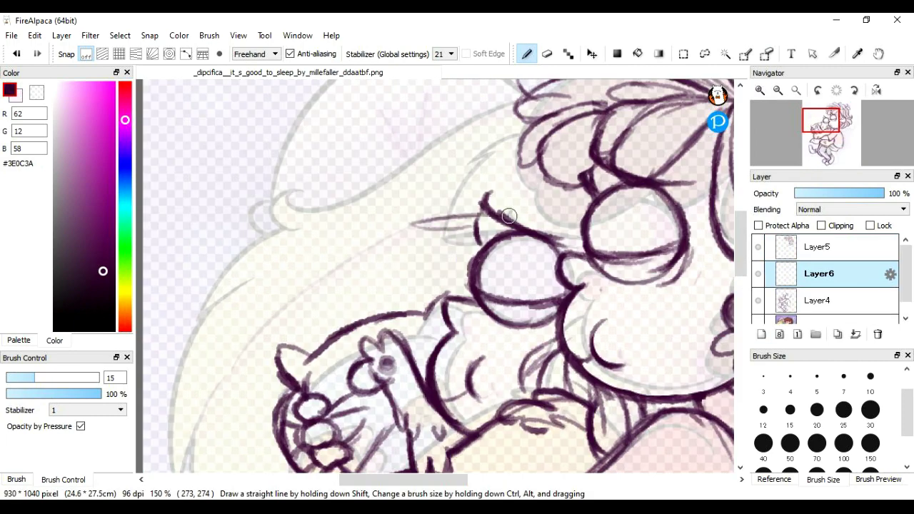
scroll(507, 200, "up", 2)
left_click_drag(502, 172, 416, 271)
left_click_drag(501, 189, 468, 262)
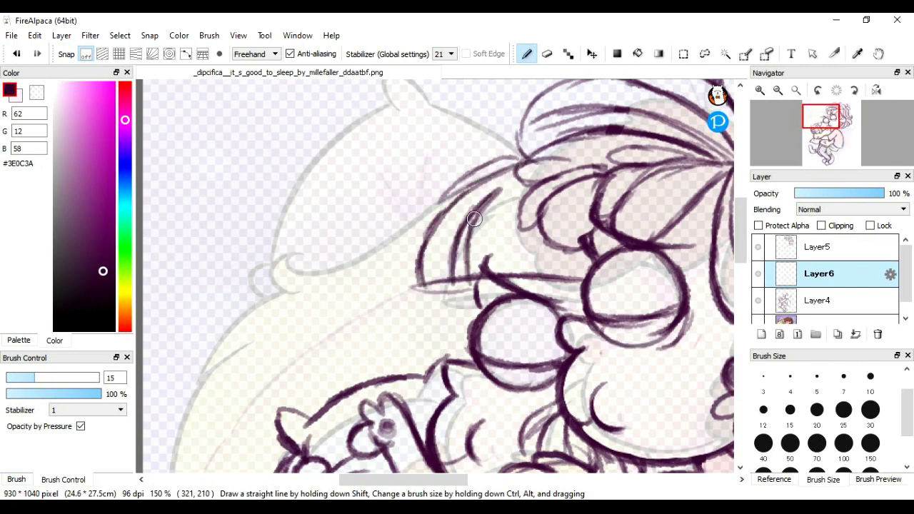
left_click_drag(517, 170, 480, 265)
left_click_drag(526, 172, 519, 242)
left_click_drag(267, 220, 371, 285)
Step: Add another layer below the fringe and rough in the blonde character's long hair, with a large loop behind the other character's back
scroll(314, 243, "down", 3)
key("ctrl+minus")
key("ctrl+minus")
key("ctrl+shift+n")
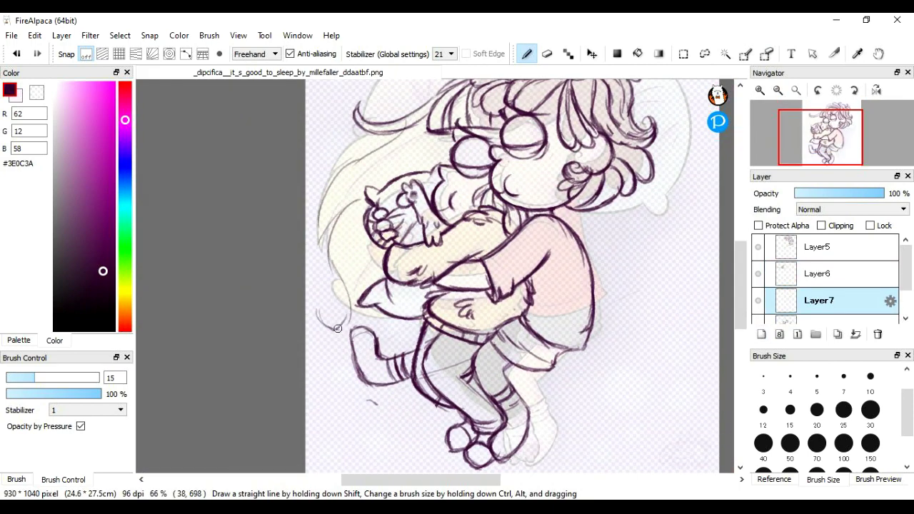
left_click_drag(337, 327, 323, 361)
left_click_drag(344, 337, 353, 366)
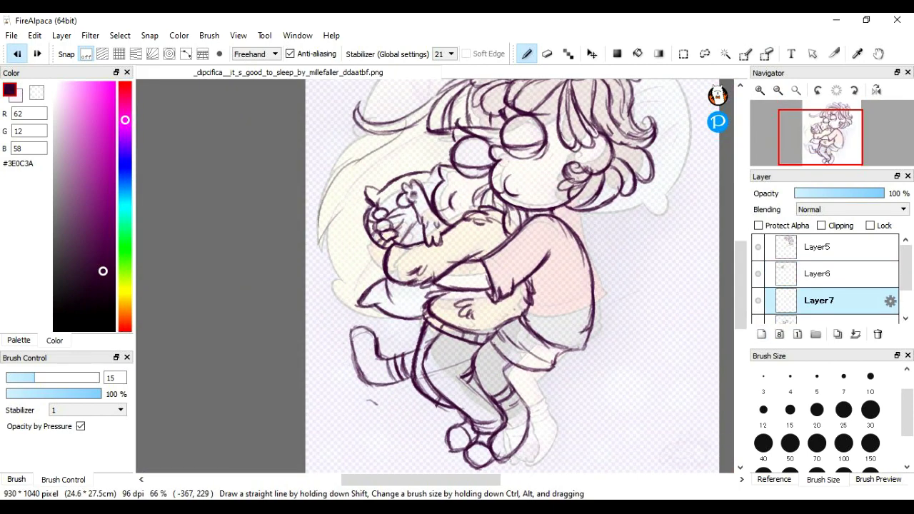
left_click_drag(600, 196, 653, 311)
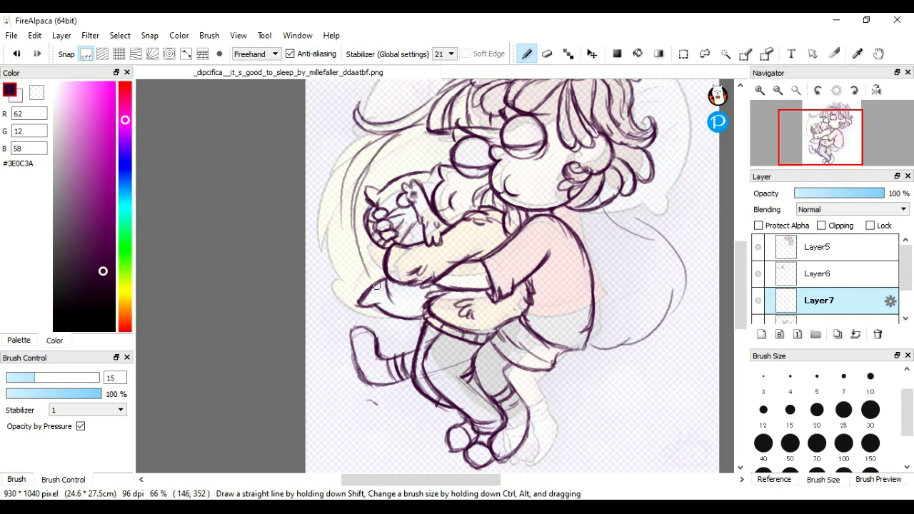
Step: Erase the long hair strands running down behind the held pillow and undo the last few changes
scroll(376, 285, "up", 2)
key("e")
left_click_drag(357, 164, 368, 314)
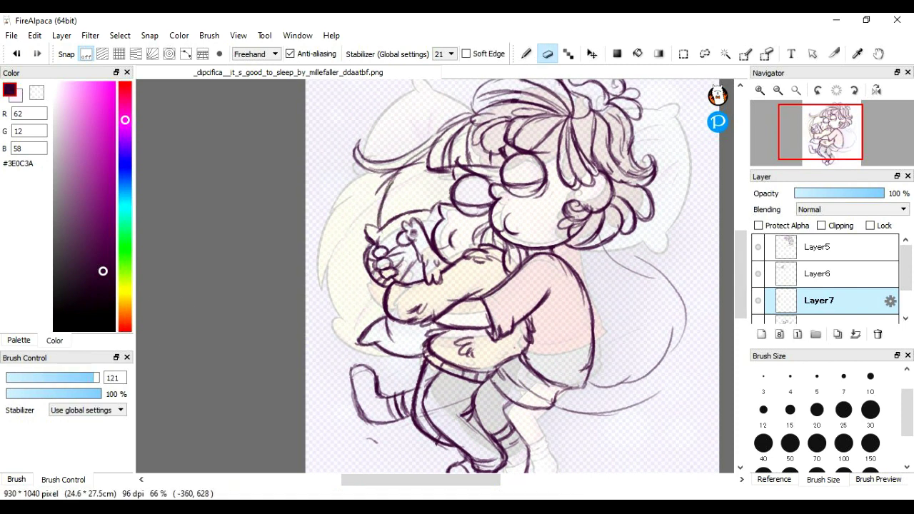
key("ctrl+z")
key("ctrl+z")
key("ctrl+z")
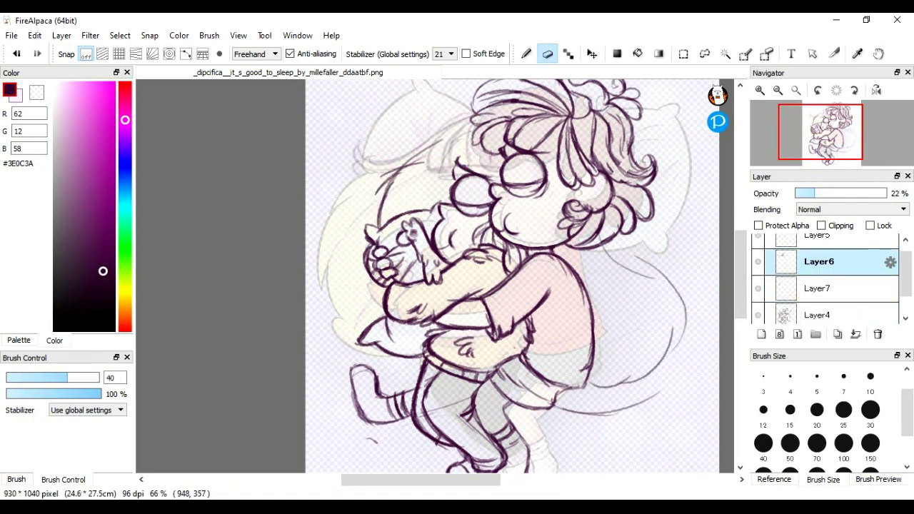
key("ctrl+z")
Step: Undo the last rough hair stroke and redraw the outer contour of the long hair behind the back in darker lines on Layer6
key("b")
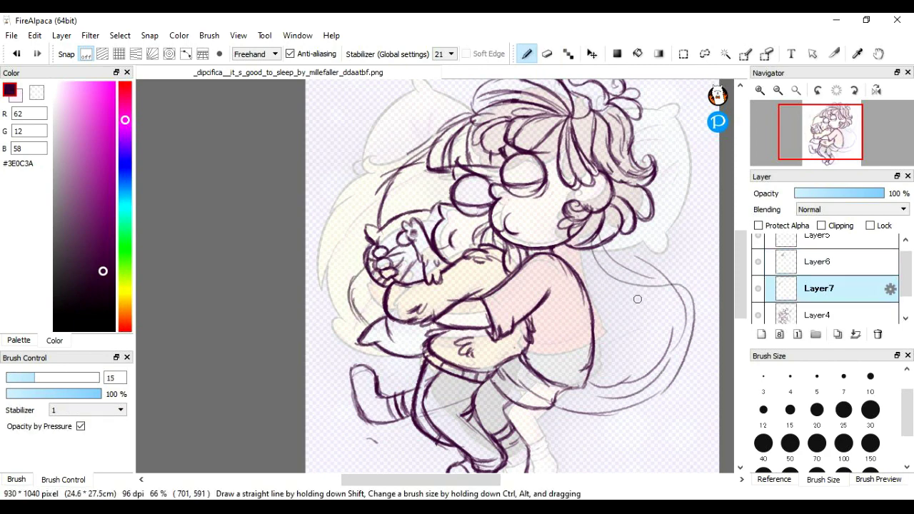
key("ctrl+z")
scroll(331, 287, "up", 4)
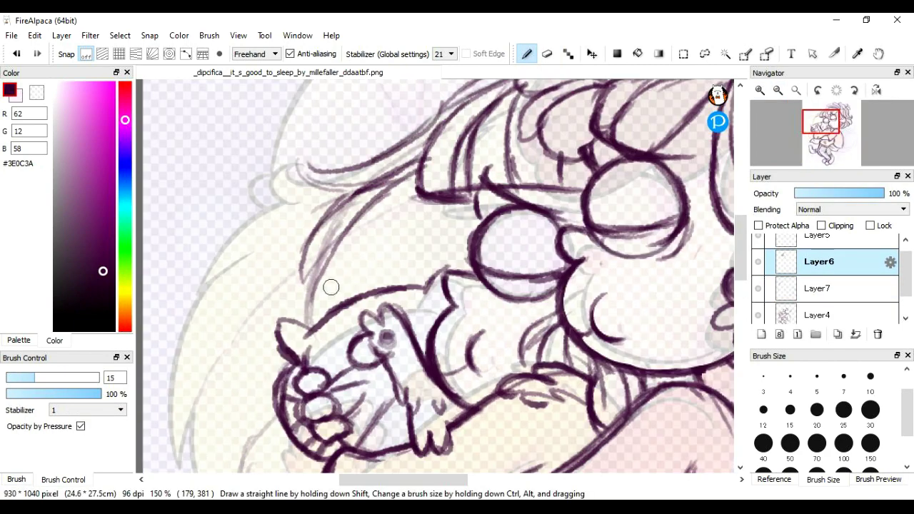
mouse_move(709, 261)
left_mouse_down()
mouse_move(220, 208)
mouse_move(577, 398)
left_mouse_up()
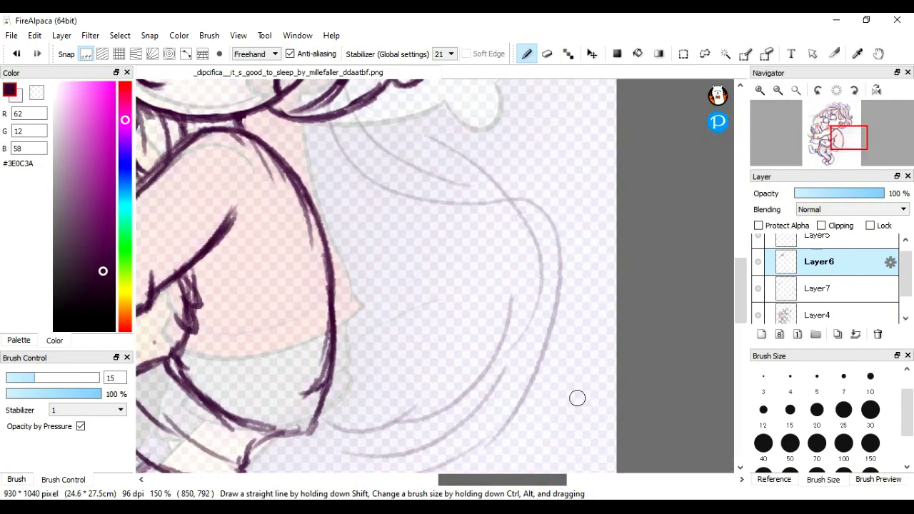
key("h")
left_click_drag(285, 271, 522, 189)
left_click_drag(385, 157, 347, 398)
left_click_drag(343, 336, 535, 434)
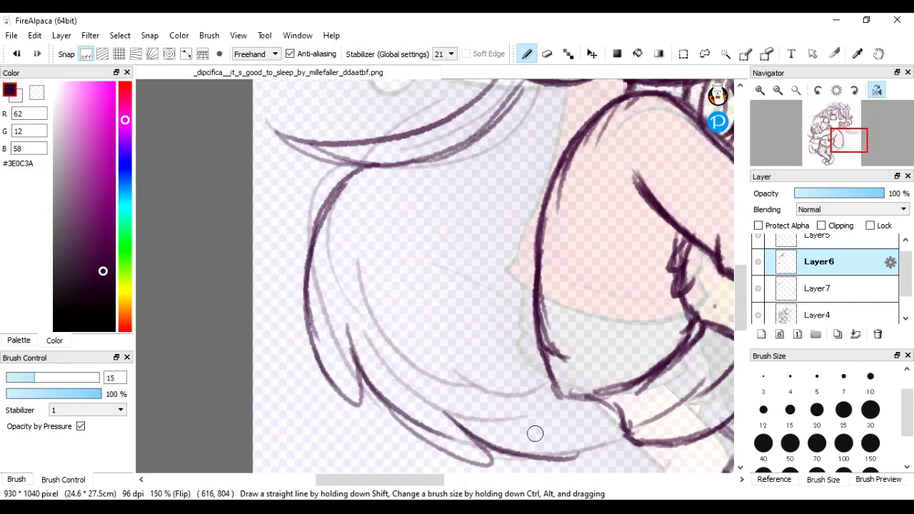
Step: Draw long inner strands through the blonde's hair flowing behind the other character's back
mouse_move(450, 153)
left_mouse_down()
mouse_move(342, 332)
mouse_move(400, 382)
left_mouse_up()
left_click_drag(471, 386, 483, 277)
mouse_move(493, 422)
left_mouse_down()
mouse_move(534, 207)
mouse_move(519, 175)
left_mouse_up()
scroll(519, 176, "down", 1)
left_click_drag(528, 122, 435, 389)
scroll(492, 363, "down", 1)
mouse_move(492, 363)
left_mouse_down()
mouse_move(497, 373)
mouse_move(397, 146)
mouse_move(361, 372)
left_mouse_up()
left_click_drag(439, 379, 496, 420)
Step: Add strands to the flicked hair tips and sketch a short lock curling out beside the held pillow
scroll(429, 286, "up", 2)
left_click_drag(417, 194, 332, 325)
left_click_drag(285, 163, 390, 193)
left_click_drag(325, 187, 517, 104)
scroll(673, 248, "right", 5)
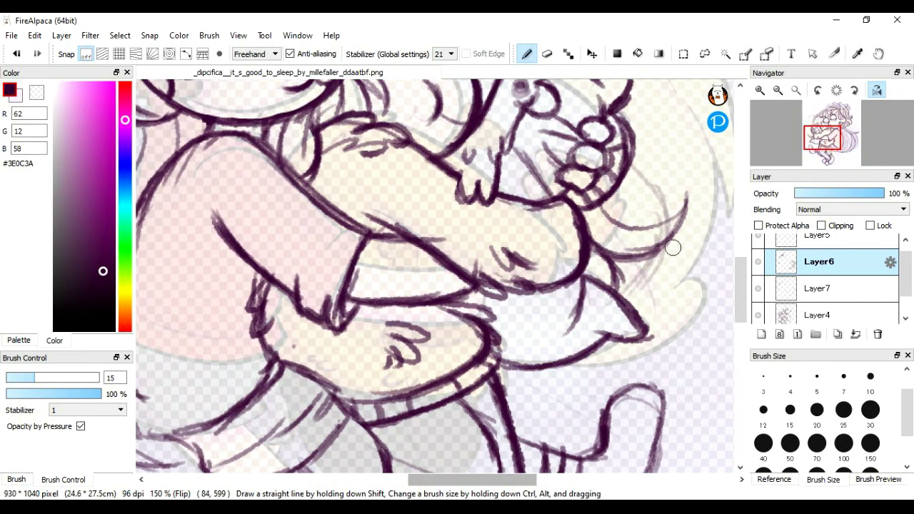
scroll(466, 303, "up", 5)
scroll(550, 218, "down", 4)
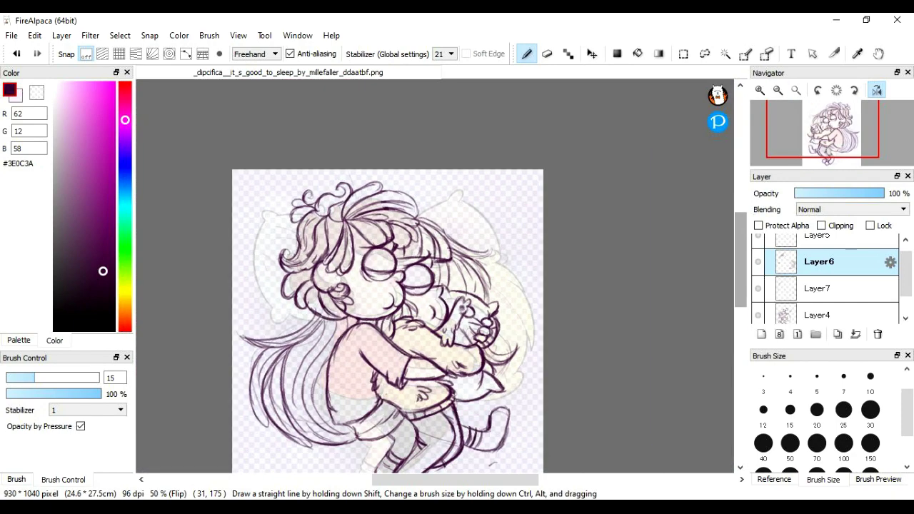
Step: Refine the strands where the hair locks split behind the back, reinforcing some lines and erasing overlaps
scroll(592, 424, "down", 1)
scroll(453, 408, "up", 4)
left_click_drag(293, 299, 407, 161)
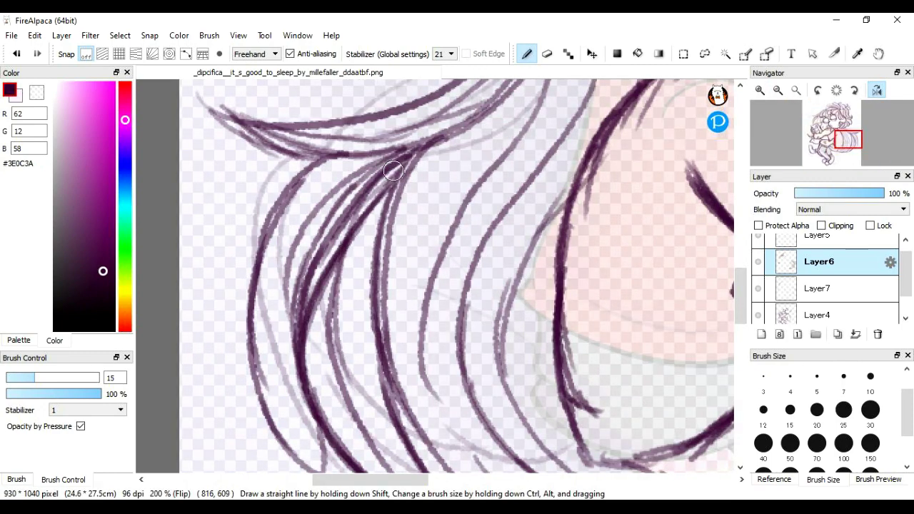
key("e")
left_click_drag(314, 278, 419, 145)
mouse_move(443, 140)
left_mouse_down()
mouse_move(307, 332)
mouse_move(321, 391)
left_mouse_up()
left_click_drag(398, 188, 350, 429)
Step: Restore the unmirrored view and merge the hair layers Layer6 and Layer7 down into Layer4
scroll(350, 428, "down", 3)
key("h")
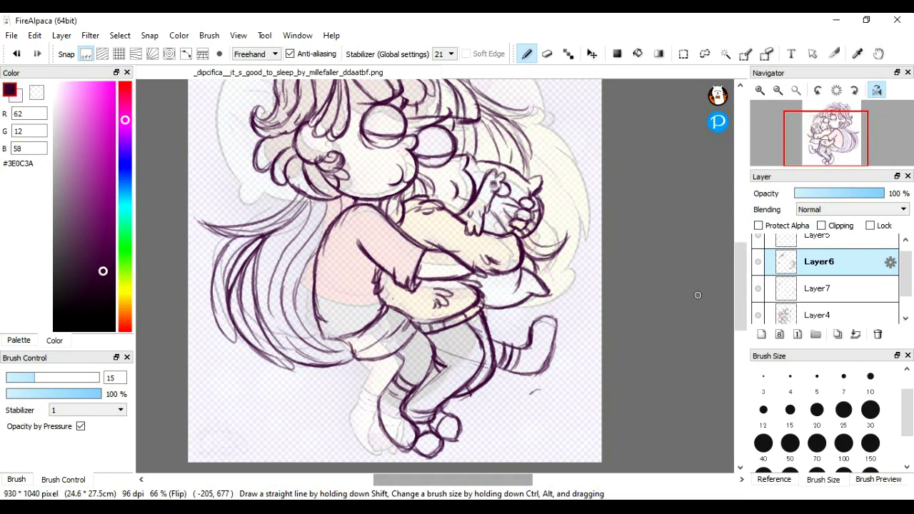
scroll(397, 378, "up", 4)
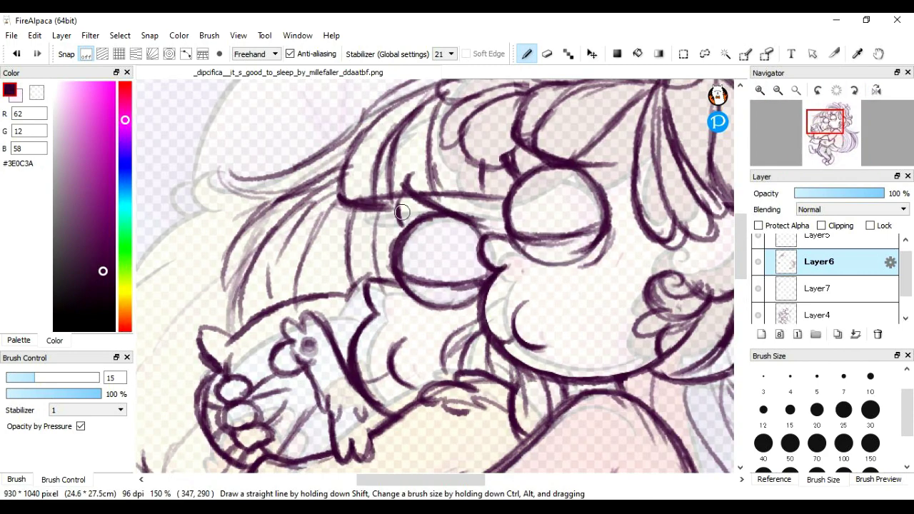
key("e")
key("ctrl+e")
key("ctrl+e")
scroll(443, 321, "down", 3)
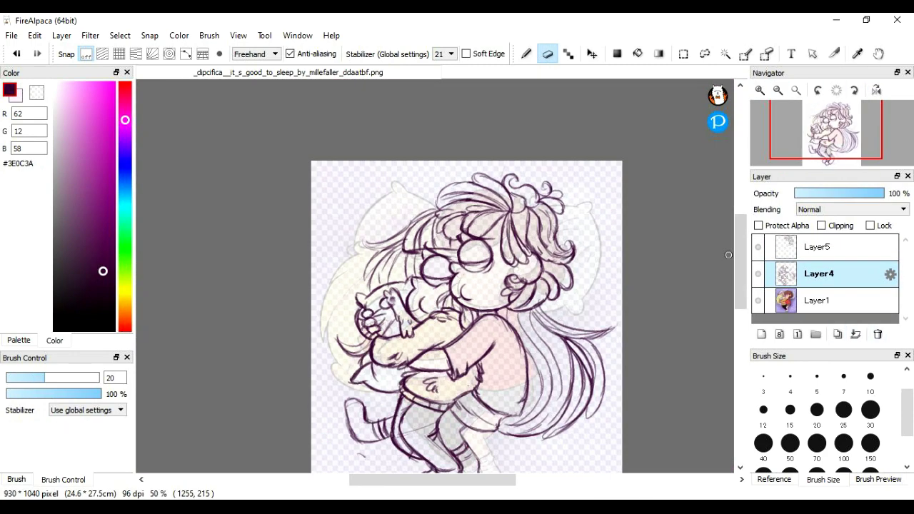
Step: Transform the merged sketch to shift it slightly lower on the canvas
left_click(120, 35)
left_click(135, 191)
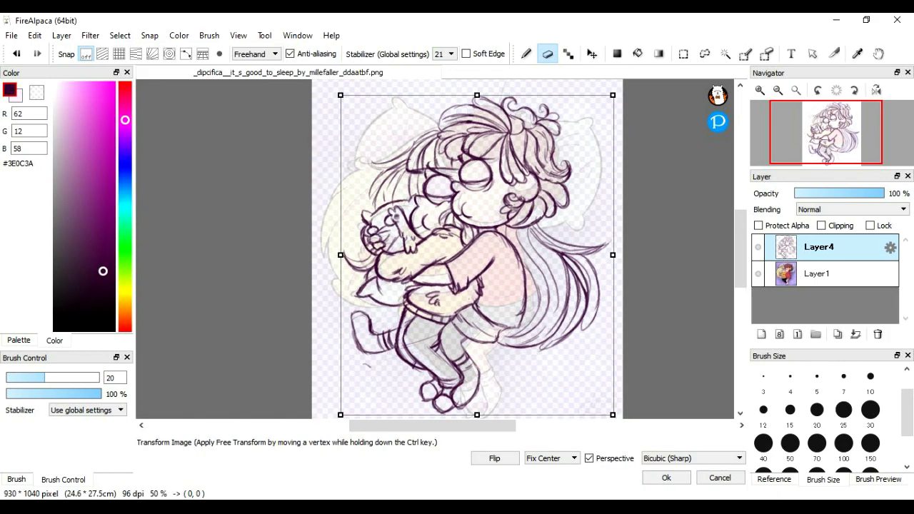
scroll(143, 214, "down", 3)
key("Return")
Step: Clean up and redraw the overlapping lines around the shorts and upper legs on Layer4
scroll(439, 265, "up", 2)
key("b")
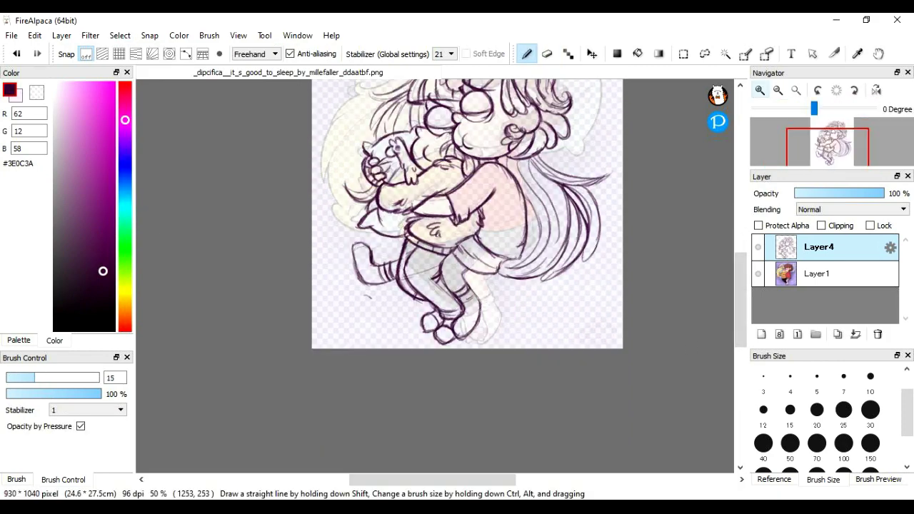
scroll(439, 266, "down", 3)
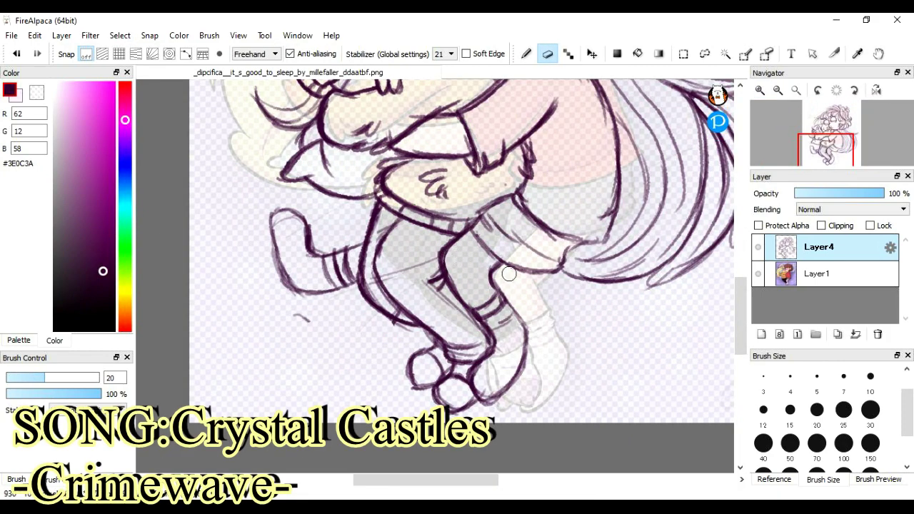
key("e")
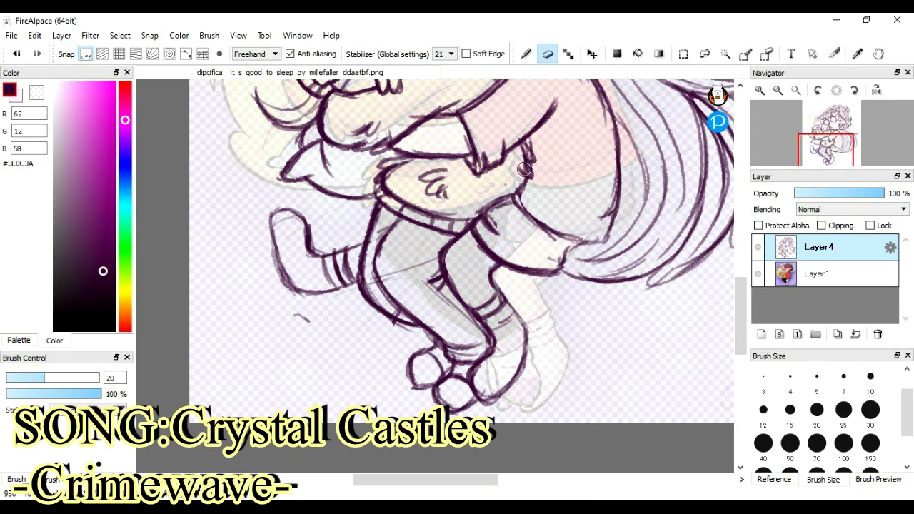
key("b")
Step: Add a layer beneath Layer4 and sketch the pillow behind the curly-haired character, with a pointed corner above the head
scroll(564, 215, "up", 5)
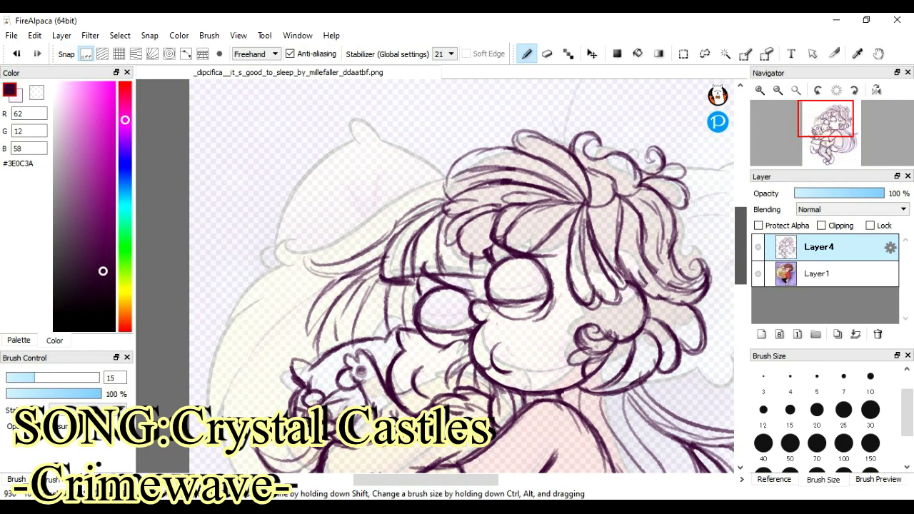
scroll(359, 271, "right", 3)
key("ctrl+shift+n")
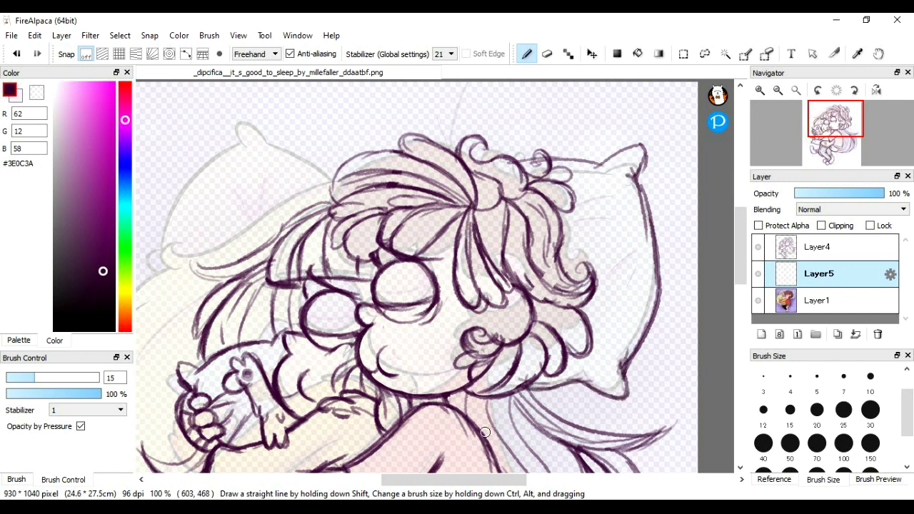
scroll(484, 432, "left", 3)
mouse_move(400, 221)
left_mouse_down()
mouse_move(427, 128)
mouse_move(468, 153)
mouse_move(464, 118)
left_mouse_up()
key("e")
key("b")
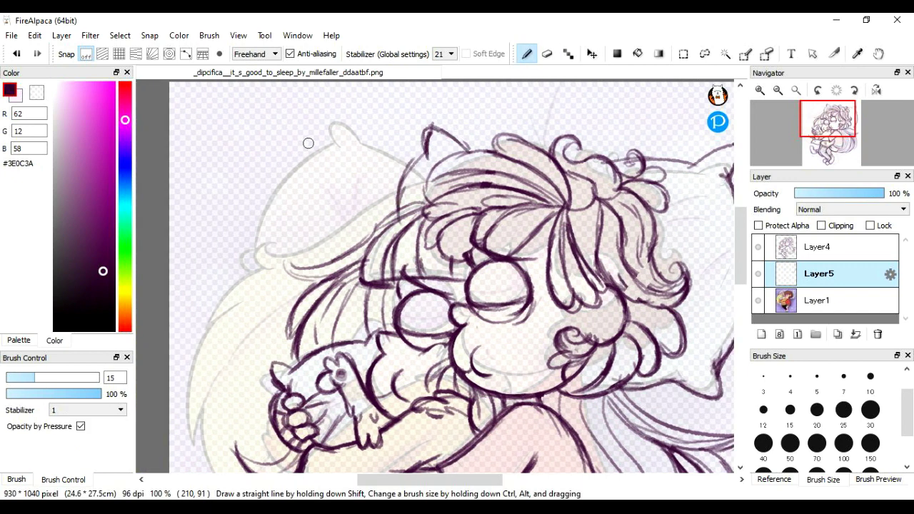
Step: Sketch a second pillow behind the blonde's head, add fold lines to both pillows and darken their outlines
mouse_move(307, 143)
left_mouse_down()
mouse_move(227, 164)
mouse_move(224, 251)
mouse_move(266, 354)
left_mouse_up()
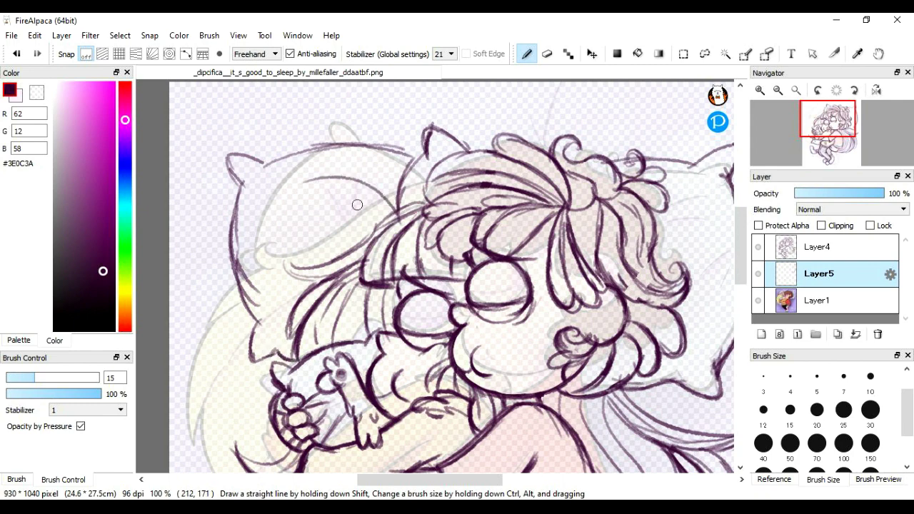
scroll(357, 205, "right", 3)
key("e")
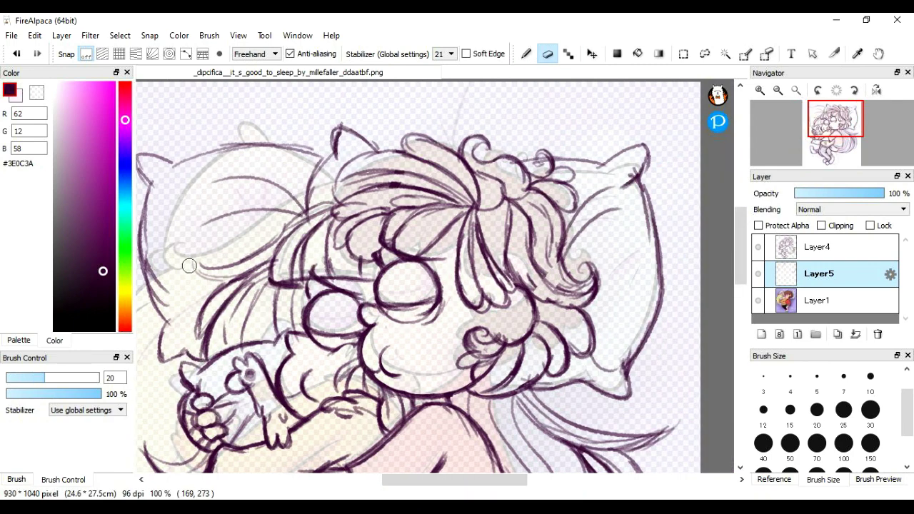
key("b")
scroll(429, 286, "left", 2)
mouse_move(205, 187)
left_mouse_down()
mouse_move(218, 159)
mouse_move(383, 147)
mouse_move(357, 214)
left_mouse_up()
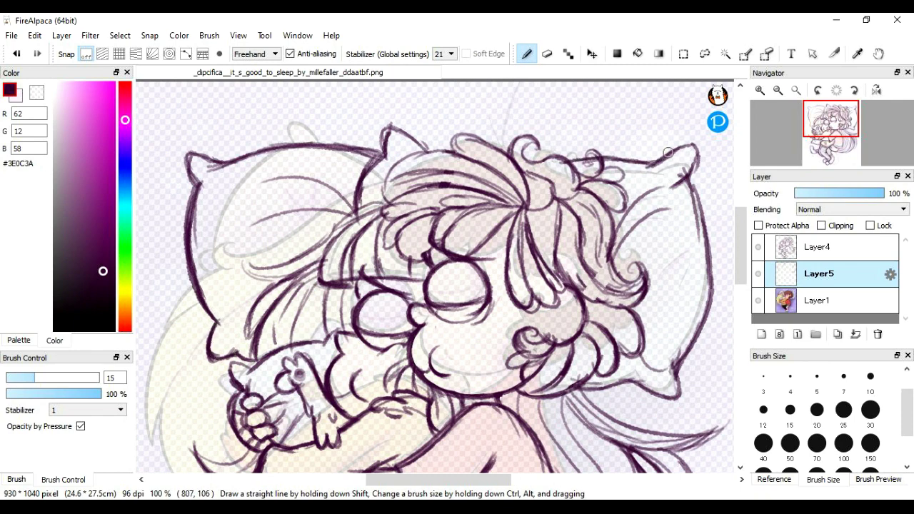
Step: Erase and touch up the lines around the blonde's cheek and the stuffed animal on Layer4
scroll(639, 357, "down", 3)
scroll(320, 286, "up", 5)
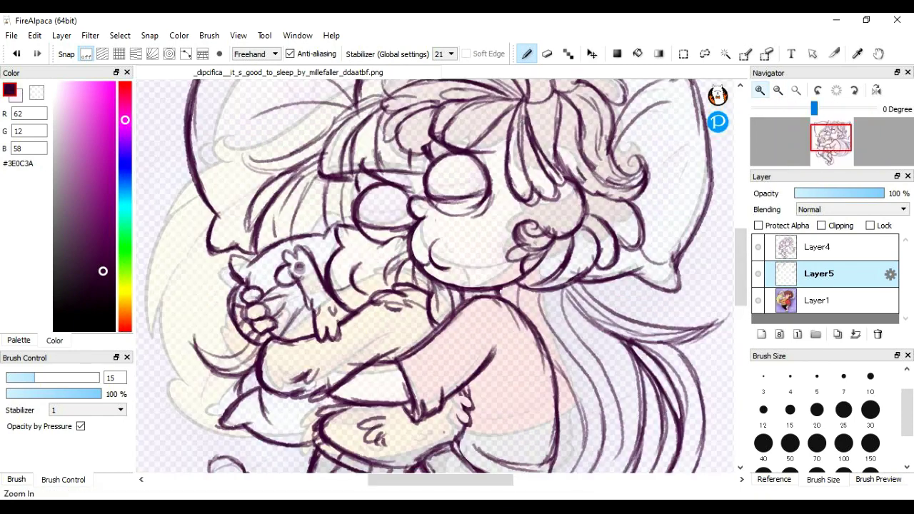
left_click(818, 246)
key("e")
left_click_drag(320, 285, 323, 266)
key("b")
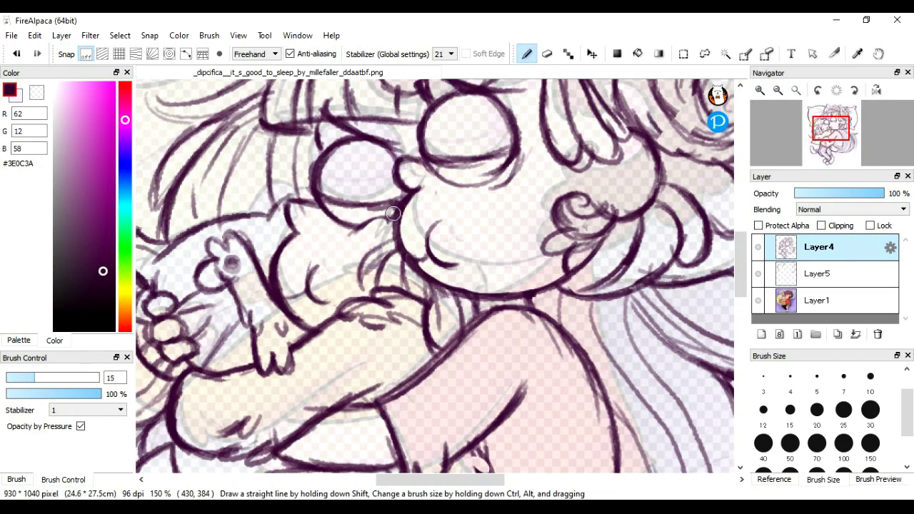
Step: Merge the character sketch and the pillow sketch into a single layer
scroll(604, 176, "down", 3)
left_click(817, 274)
left_click(878, 334)
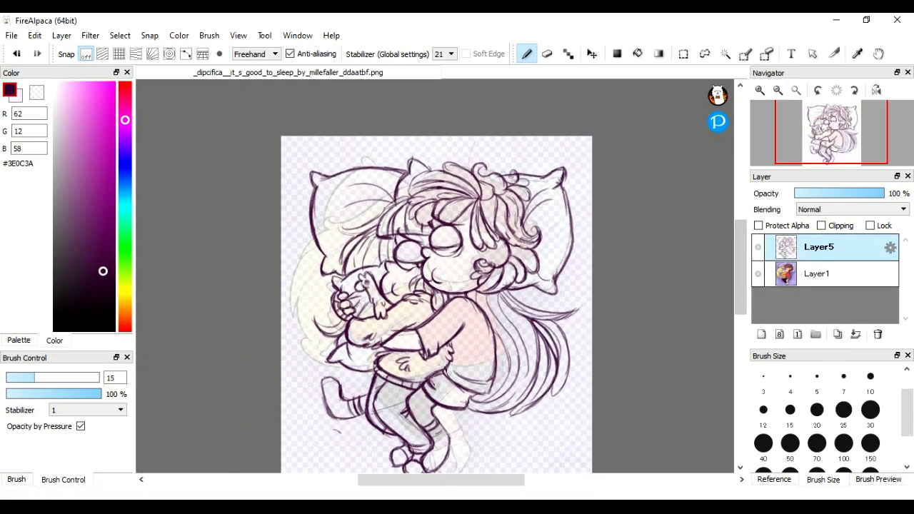
Step: Sample the reference's purples, hide the reference, and fill a new layer beneath the sketch with a vertical linear gradient from #B5A5E3 to #7F6BA7
left_click(758, 246)
left_click(818, 273)
left_click(341, 140, "alt")
left_click(761, 334)
left_click(757, 299)
left_click(239, 54)
left_click_drag(437, 114, 436, 457)
left_click(758, 246)
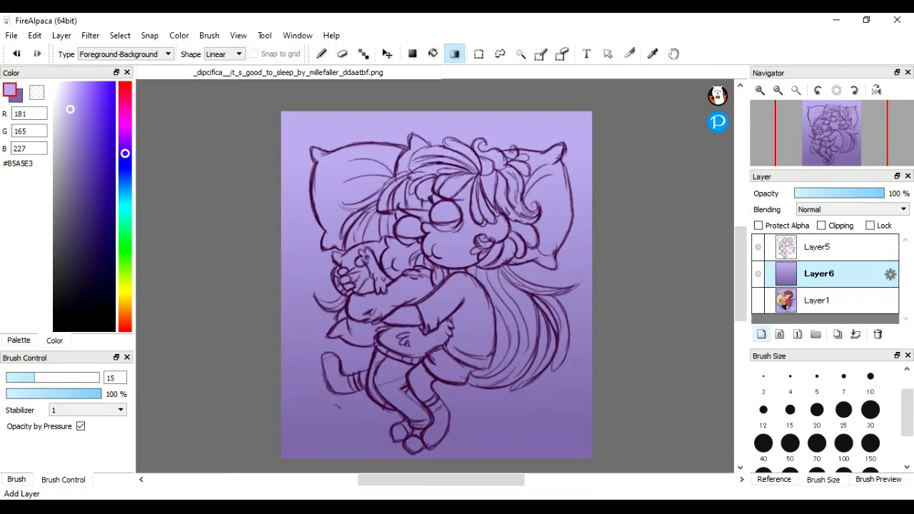
Step: Add a Multiply layer above the gradient and softly shade bedding folds and shadows in #7F6BA7 at 7% brush opacity
left_click(761, 334)
key("b")
key("x")
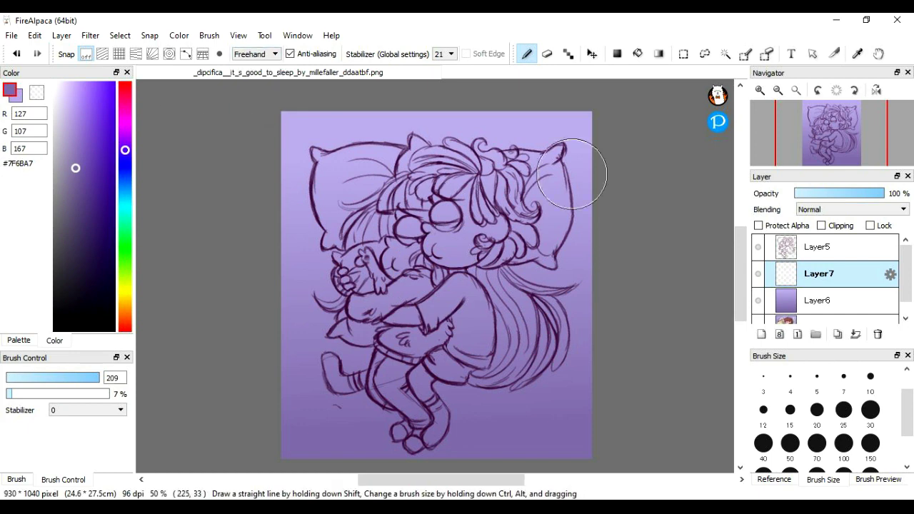
mouse_move(349, 370)
left_mouse_down()
mouse_move(421, 409)
mouse_move(522, 362)
mouse_move(315, 178)
mouse_move(557, 173)
mouse_move(354, 408)
mouse_move(308, 392)
mouse_move(338, 469)
mouse_move(348, 399)
mouse_move(302, 120)
mouse_move(527, 191)
mouse_move(587, 273)
mouse_move(540, 428)
mouse_move(544, 402)
mouse_move(571, 464)
mouse_move(400, 329)
mouse_move(283, 294)
mouse_move(529, 144)
mouse_move(541, 183)
mouse_move(293, 113)
mouse_move(315, 112)
mouse_move(461, 367)
left_mouse_up()
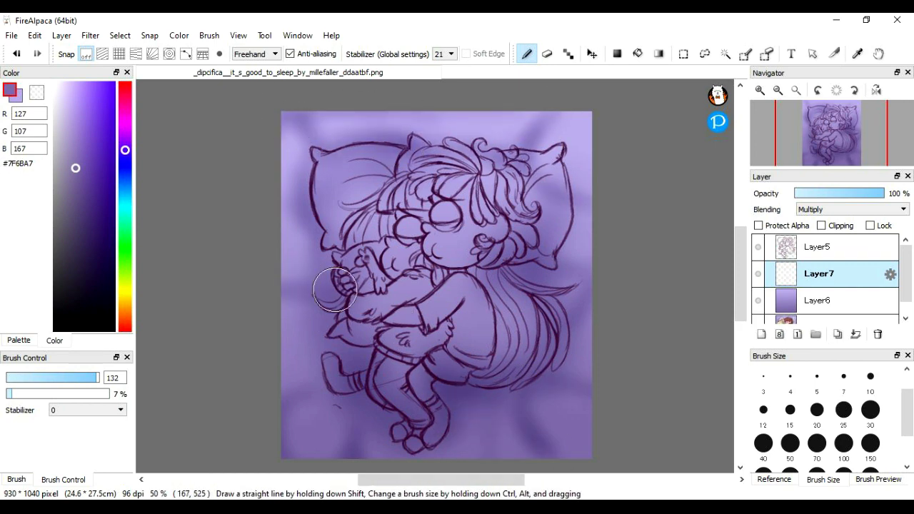
Step: Shade deeper shadows around the characters and pillows in #472E78 on another Multiply layer, and merge both shading layers into the gradient
left_click(91, 214)
key("ctrl+shift+n")
mouse_move(350, 297)
left_mouse_down()
mouse_move(393, 349)
mouse_move(503, 266)
mouse_move(567, 168)
left_mouse_up()
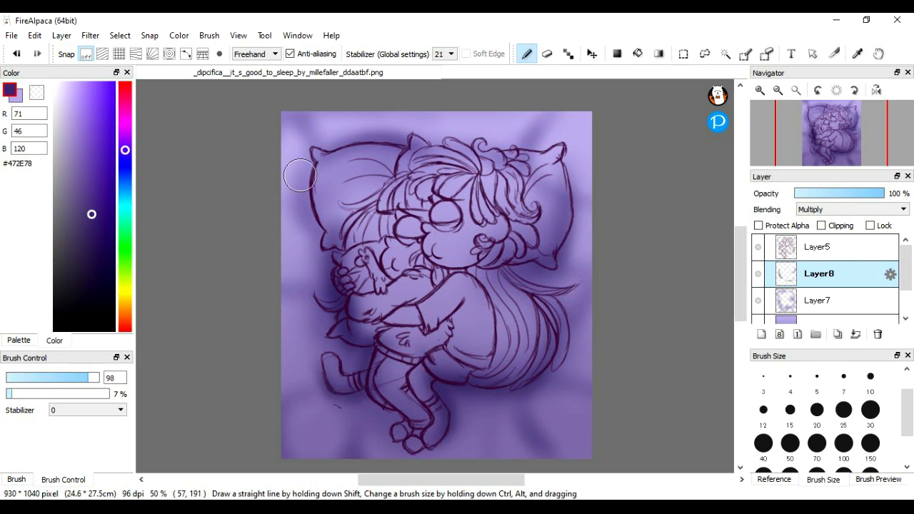
key("ctrl+e")
key("ctrl+e")
Step: On a new layer above the faded sketch, ink a black circle over the curly-haired character's eye with the Caneta brush at size 5
left_click(819, 247)
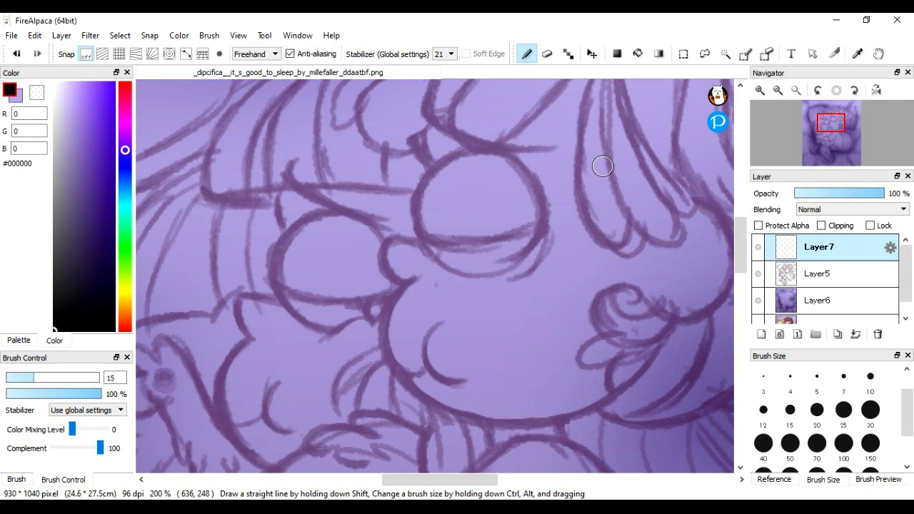
left_click_drag(602, 167, 434, 271)
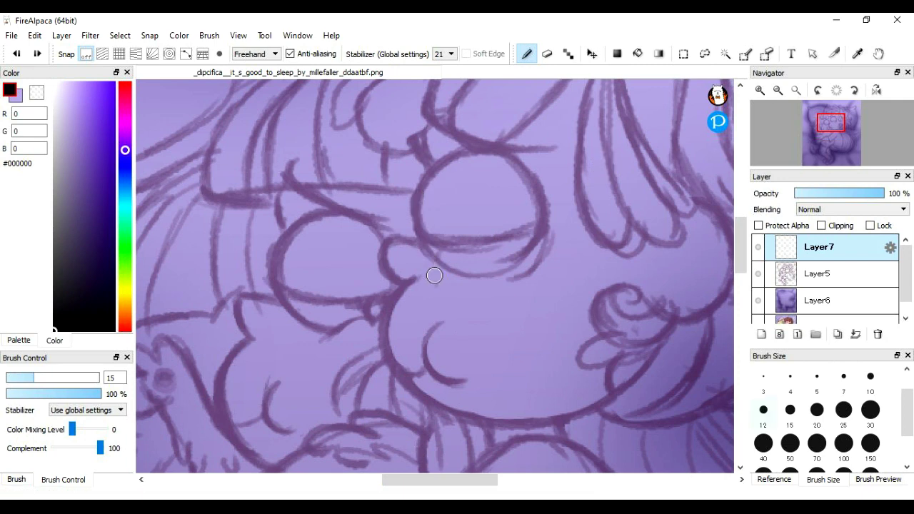
left_click(16, 479)
left_click(52, 400)
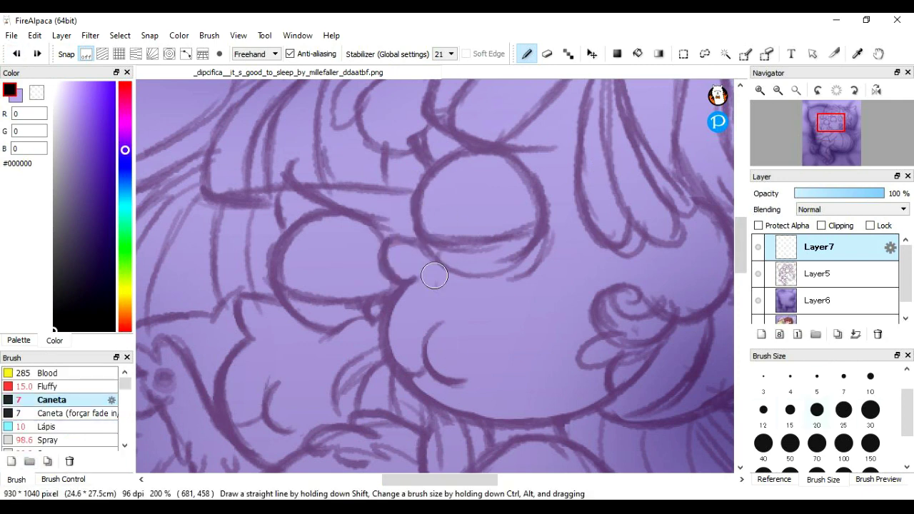
left_click_drag(449, 162, 447, 161)
key("ctrl+t")
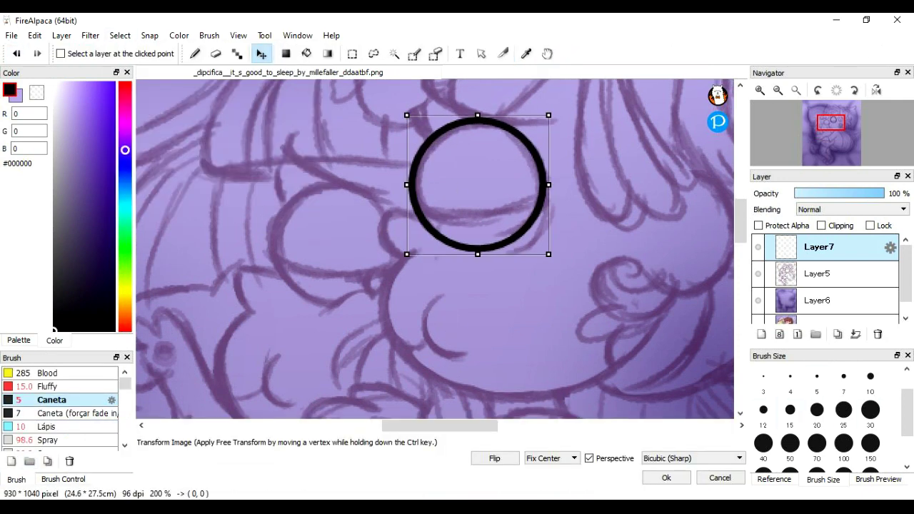
key("Return")
Step: Lasso and copy the inked eye circle, paste it on a new layer and move it over the blonde's eye
scroll(435, 276, "up", 1)
key("m")
left_click_drag(400, 135, 560, 293)
key("ctrl+c")
key("ctrl+v")
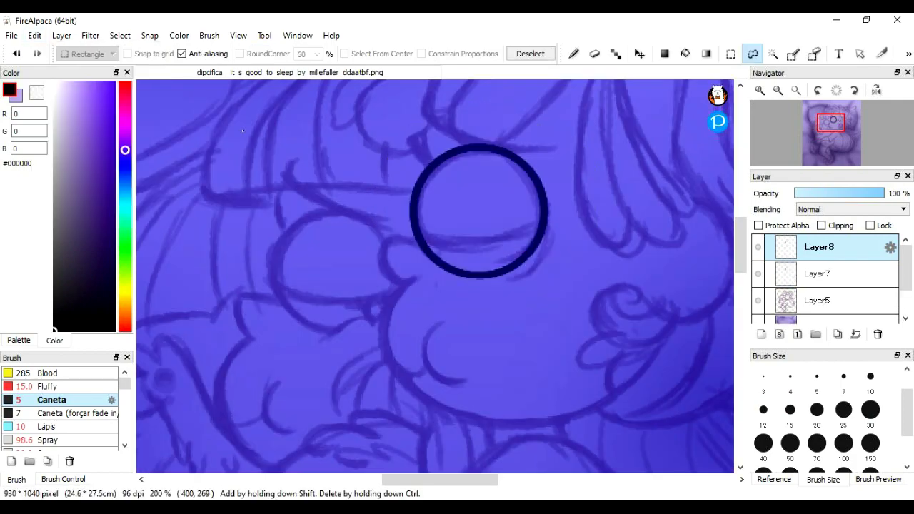
left_click_drag(489, 208, 327, 269)
key("b")
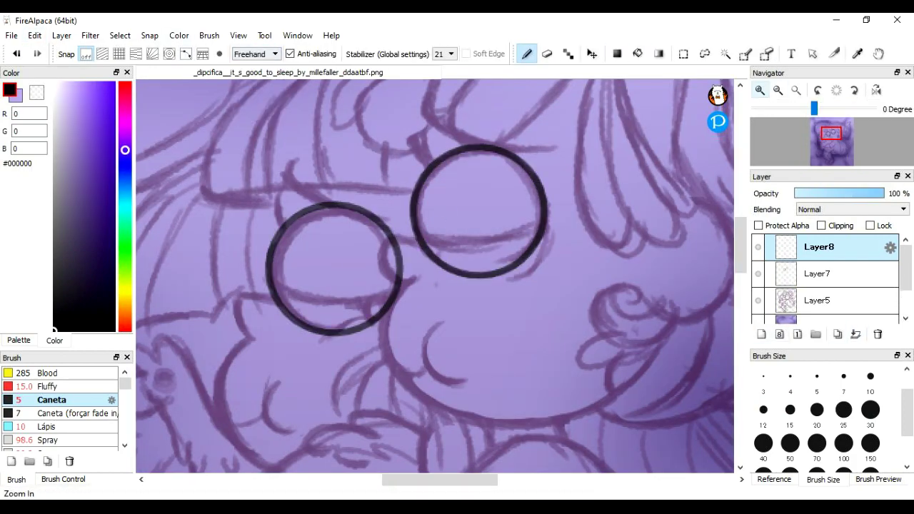
Step: Ink the curly-haired character's nose, jaw and smile and the blonde's cheek outline in black with the Lápis brush at size 10
left_click(760, 90)
left_click(47, 426)
scroll(434, 277, "down", 5)
left_click_drag(404, 118, 627, 322)
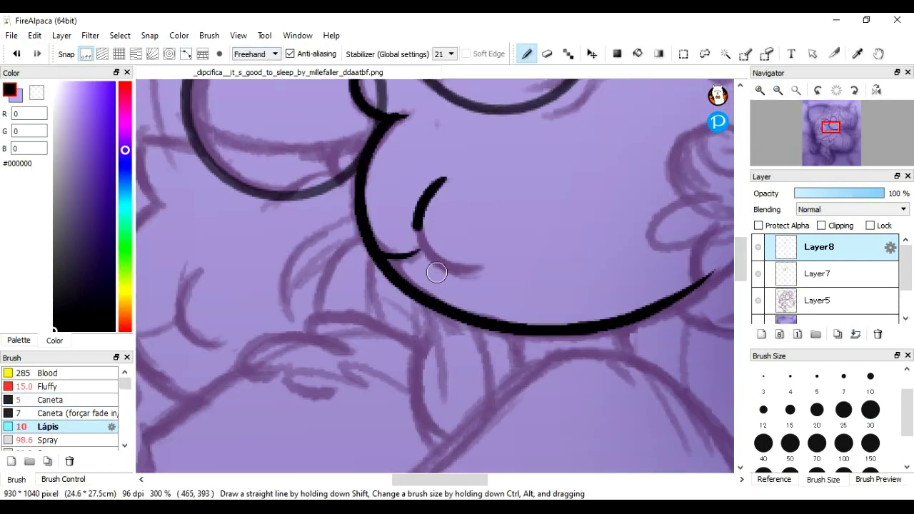
scroll(436, 272, "left", 5)
left_click_drag(373, 139, 379, 395)
key("ctrl+z")
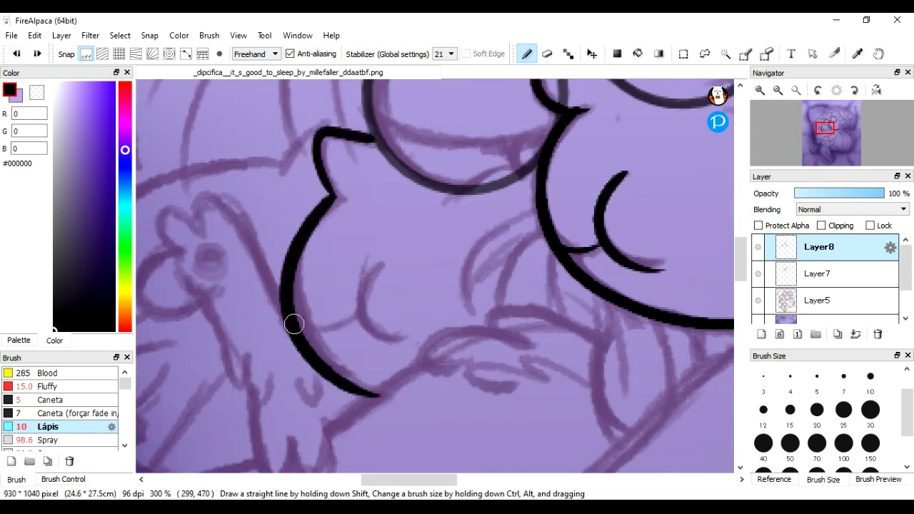
Step: Ink the blonde's closed eyelid, lower eye crease and the small dark gap beside the curly-haired character's nose, tidying the lines
left_click_drag(427, 205, 535, 163)
scroll(463, 273, "up", 2)
left_click_drag(369, 183, 538, 205)
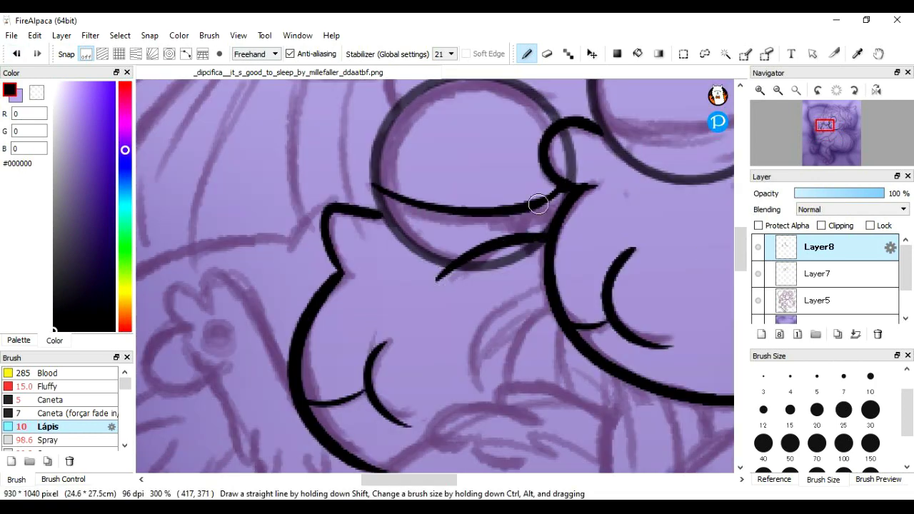
key("e")
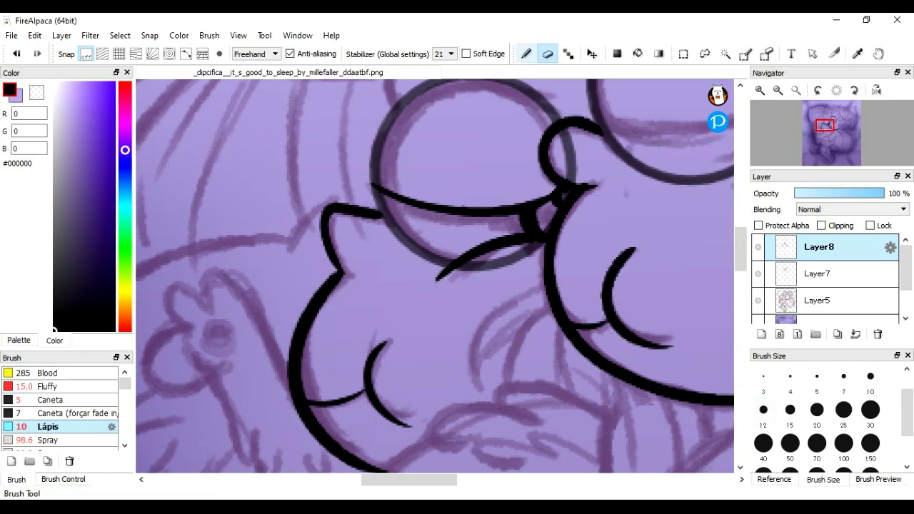
key("b")
Step: Ink the blonde's curved eyebrow above the eye circle, thick underneath and tapering at its inner end
scroll(436, 279, "up", 5)
left_click_drag(398, 179, 561, 262)
scroll(562, 262, "right", 5)
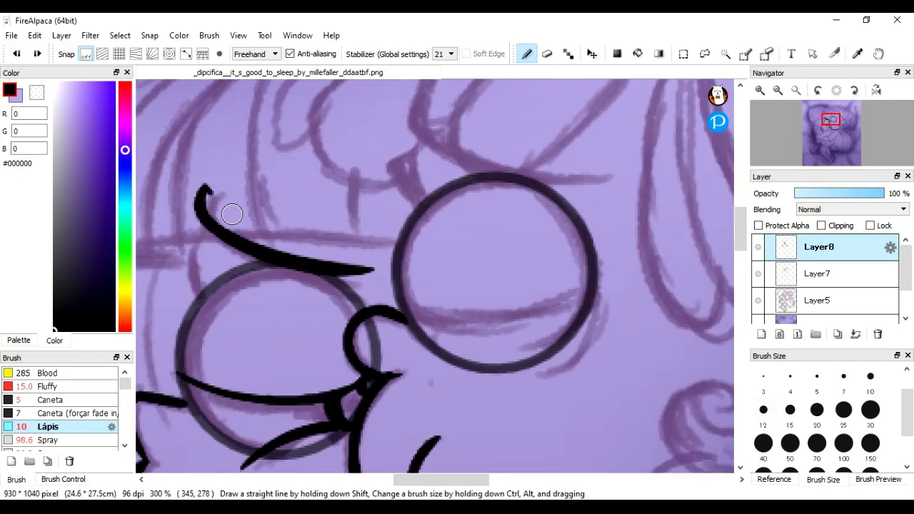
left_click_drag(232, 214, 300, 249)
Step: Ink the curly-haired character's closed eyelid, the creases below the eye and the eyebrow above it
left_click_drag(403, 306, 587, 286)
left_click_drag(598, 316, 567, 364)
scroll(573, 296, "up", 3)
left_click_drag(444, 229, 599, 244)
left_click_drag(415, 166, 493, 218)
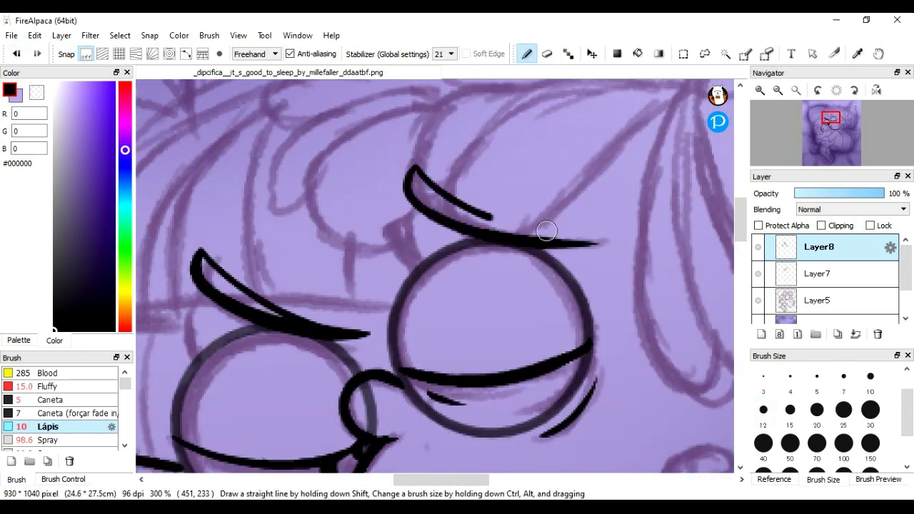
Step: Erase the parts of the eye circles on Layer7 that overlap the nose and cheek, and restore the circles to full opacity
scroll(556, 239, "down", 9)
key("e")
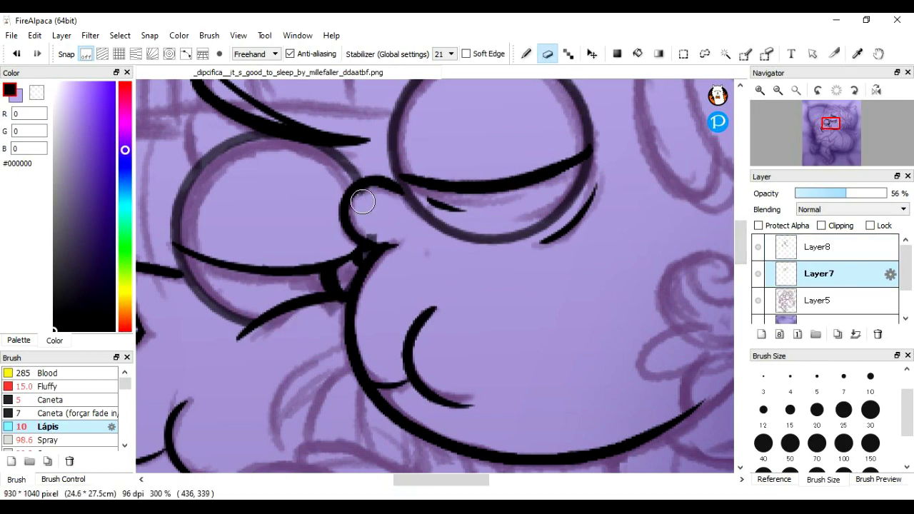
key("ctrl+z")
key("ctrl+minus")
key("h")
key("ctrl+z")
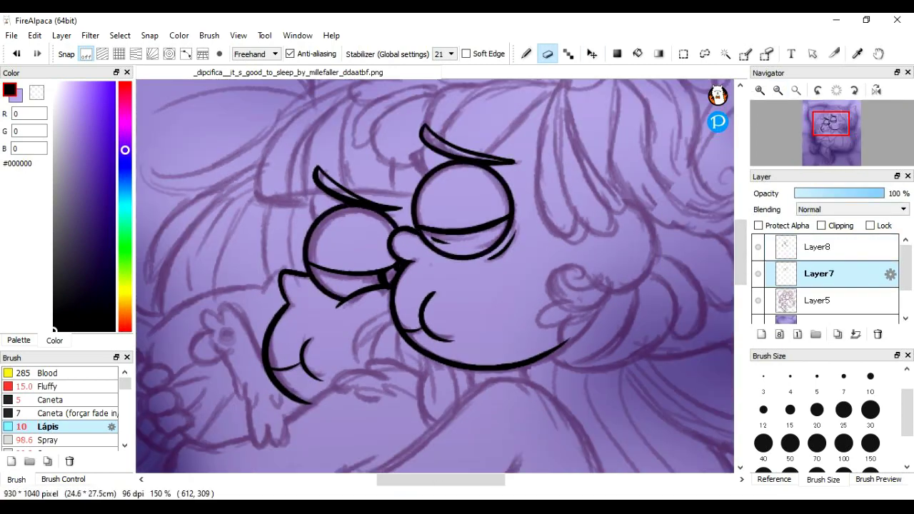
Step: Merge Layer8 into Layer7 and ink the outer curve of the curly-haired character's ear
key("b")
key("ctrl+plus")
key("ctrl+plus")
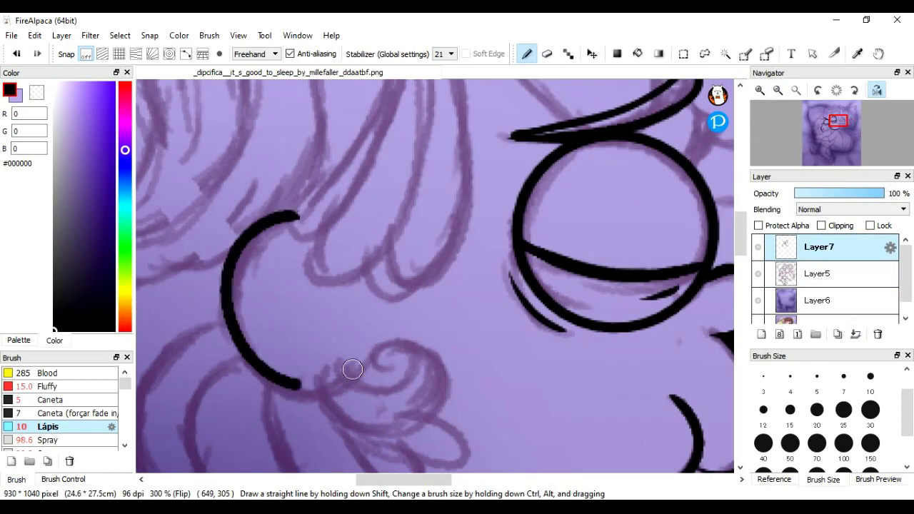
Step: Ink the upper edge of the curly-haired character's sleeve and its folded cuff with crease lines
key("ctrl+minus")
key("ctrl+minus")
key("ctrl+minus")
key("ctrl+plus")
key("ctrl+plus")
scroll(324, 226, "down", 3)
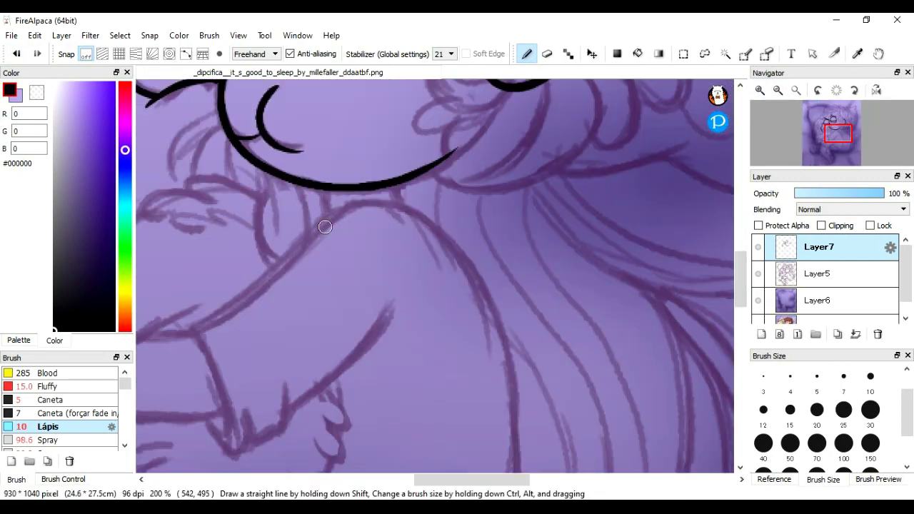
key("ctrl+plus")
left_click_drag(256, 180, 295, 325)
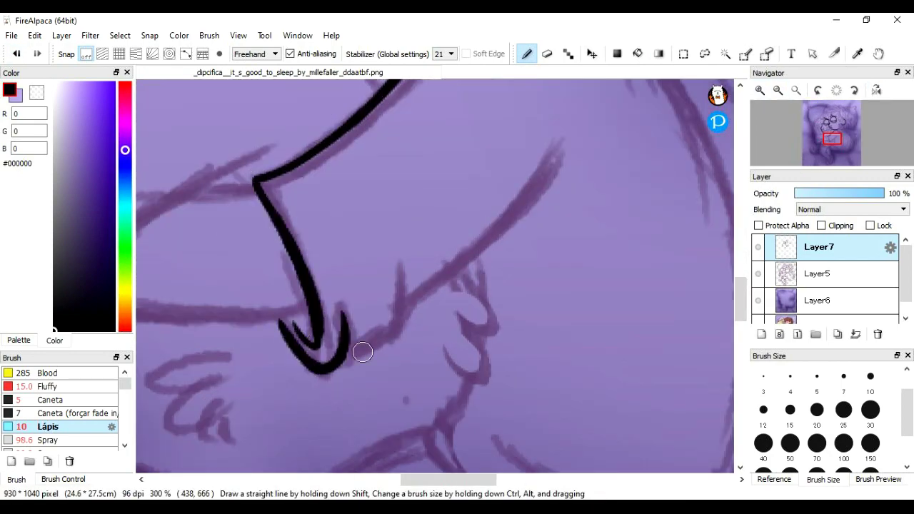
left_click_drag(388, 257, 342, 357)
left_click_drag(305, 187, 338, 322)
Step: Ink the upper and lower edges of the curly-haired character's forearm coming out of the cuff
key("h")
left_click_drag(471, 181, 547, 184)
left_click_drag(418, 285, 633, 286)
key("ctrl+z")
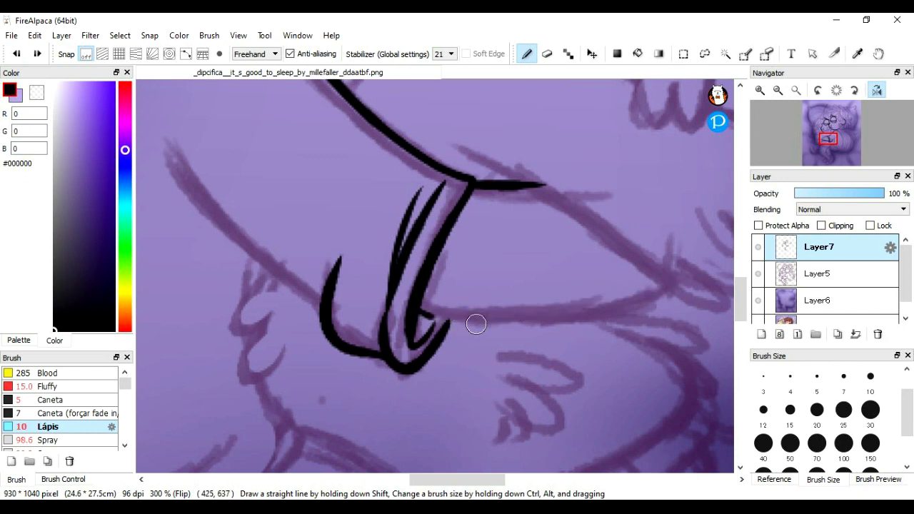
left_click_drag(442, 320, 653, 280)
Step: Ink the underside of the curly-haired character's sleeve and the rounded shoulder line
key("h")
left_click_drag(550, 306, 664, 201)
key("ctrl+minus")
left_click_drag(404, 146, 553, 107)
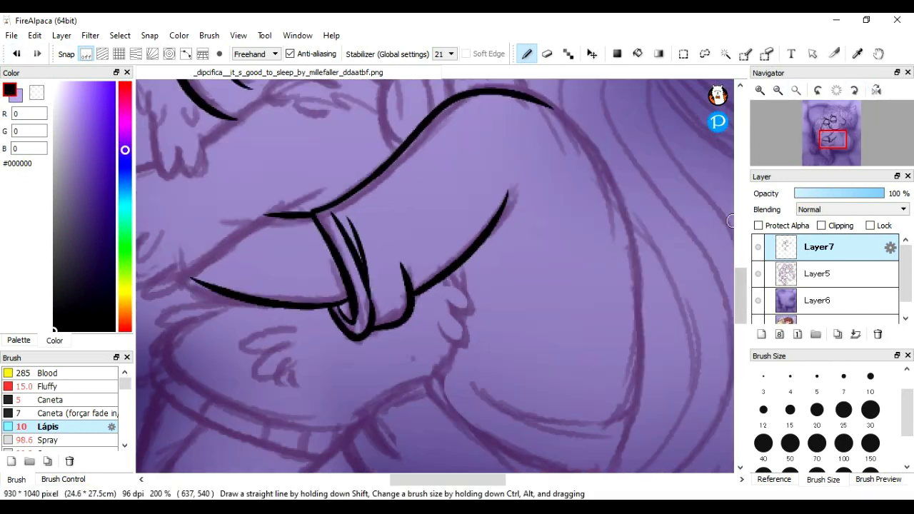
Step: Ink the curly-haired character's back and the folded lower hem of the sweater
key("h")
left_click_drag(324, 100, 239, 422)
scroll(429, 286, "down", 3)
left_click_drag(244, 300, 412, 319)
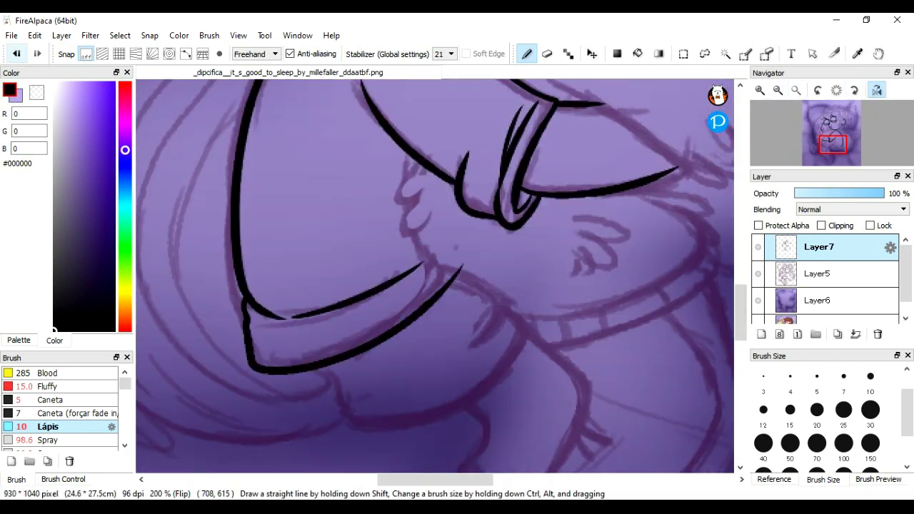
Step: Ink two short neck lines between the curly-haired character's jaw and shoulder
key("ctrl+plus")
key("ctrl+plus")
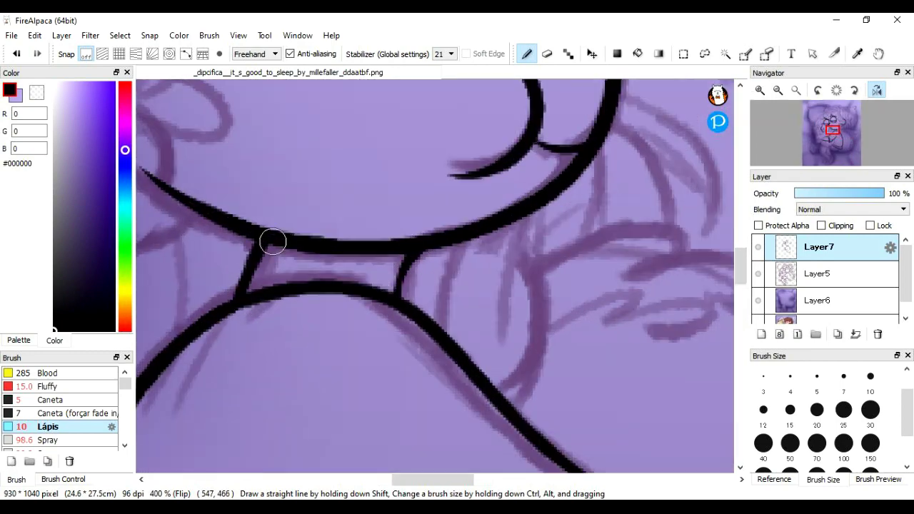
key("ctrl+minus")
Step: Ink the curly-haired character's skirt below the sweater hem, with its lower edge and fold lines
key("h")
key("ctrl+plus")
mouse_move(706, 321)
left_mouse_down()
mouse_move(403, 184)
mouse_move(292, 264)
mouse_move(574, 413)
left_mouse_up()
key("h")
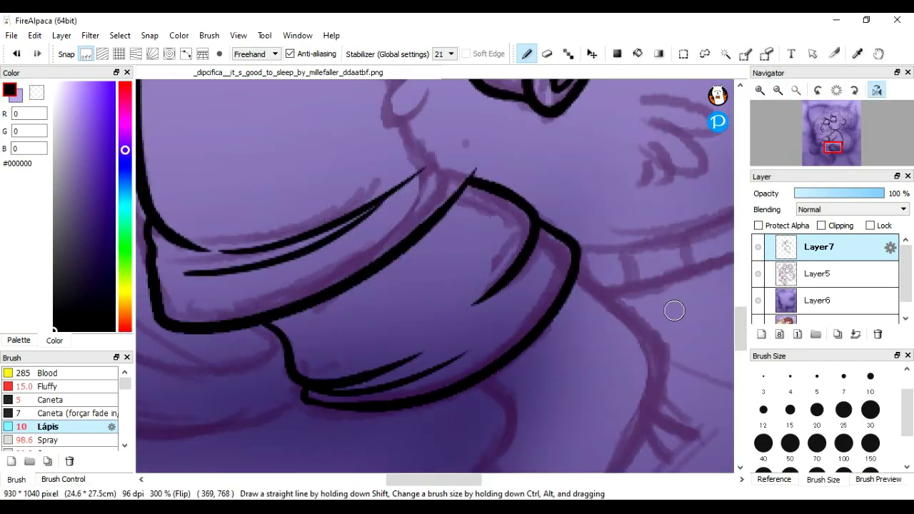
Step: Ink the curly-haired character's bent leg from the skirt down to the sock
scroll(727, 318, "down", 3)
key("h")
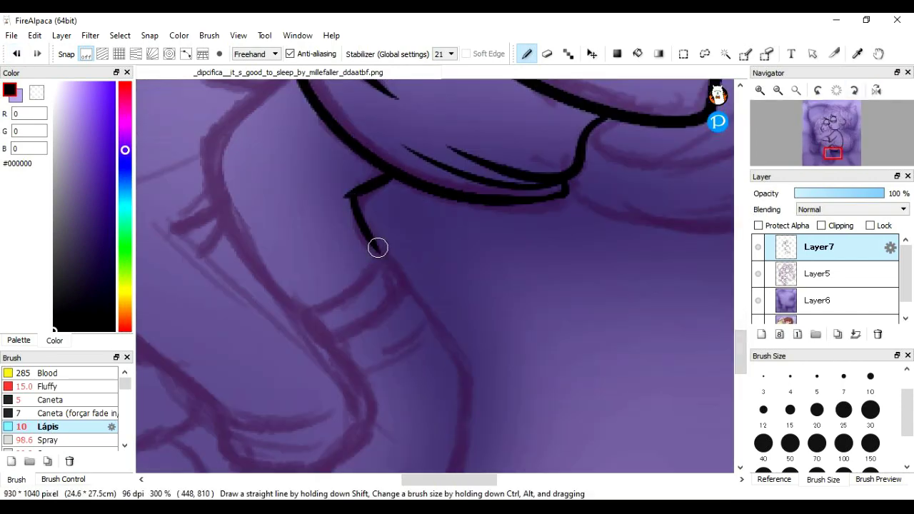
scroll(727, 335, "up", 3)
mouse_move(429, 148)
left_mouse_down()
mouse_move(409, 163)
mouse_move(444, 393)
left_mouse_up()
Step: Ink the ribbed sock cuff and foot outline at the end of the curly-haired character's bent leg
scroll(727, 303, "down", 3)
left_click_drag(433, 274, 526, 269)
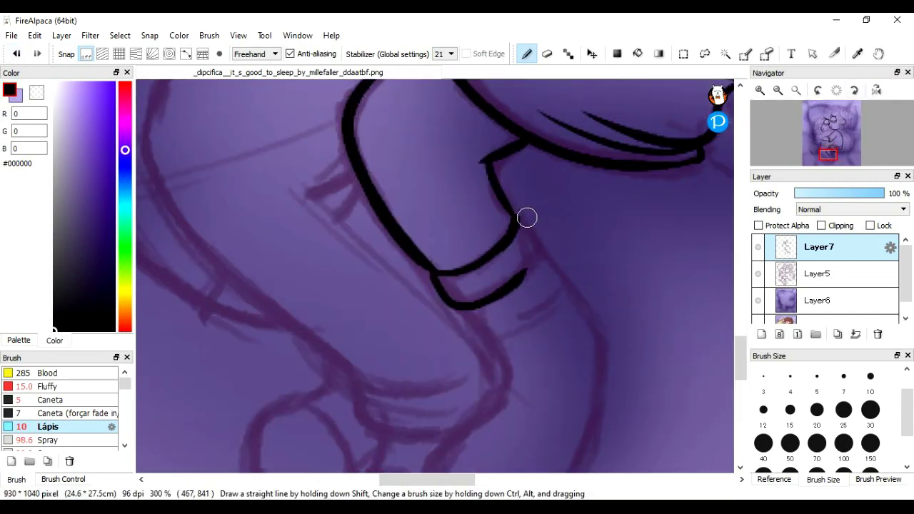
scroll(729, 355, "down", 3)
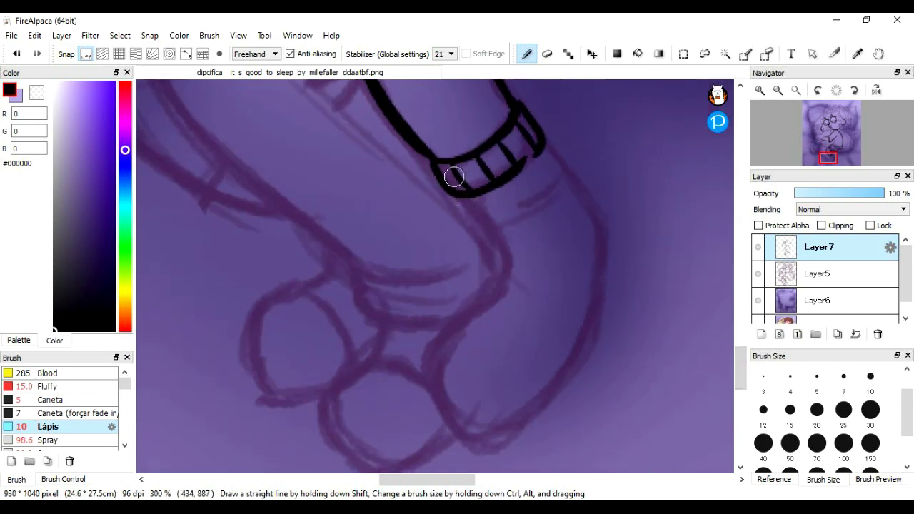
mouse_move(503, 250)
left_mouse_down()
mouse_move(552, 391)
mouse_move(604, 254)
left_mouse_up()
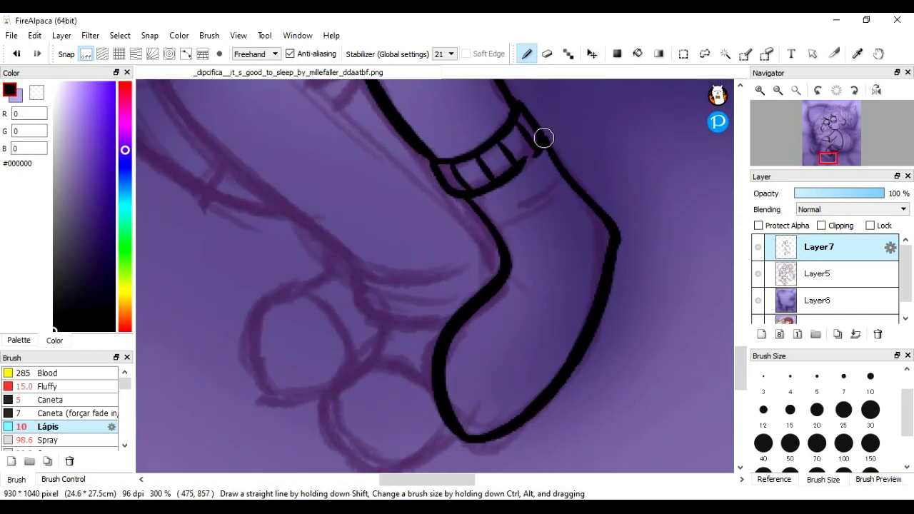
Step: Ink the outline of the curly-haired character's second foot, sticking out behind the blonde's legs
scroll(682, 200, "left", 3)
scroll(651, 177, "up", 5)
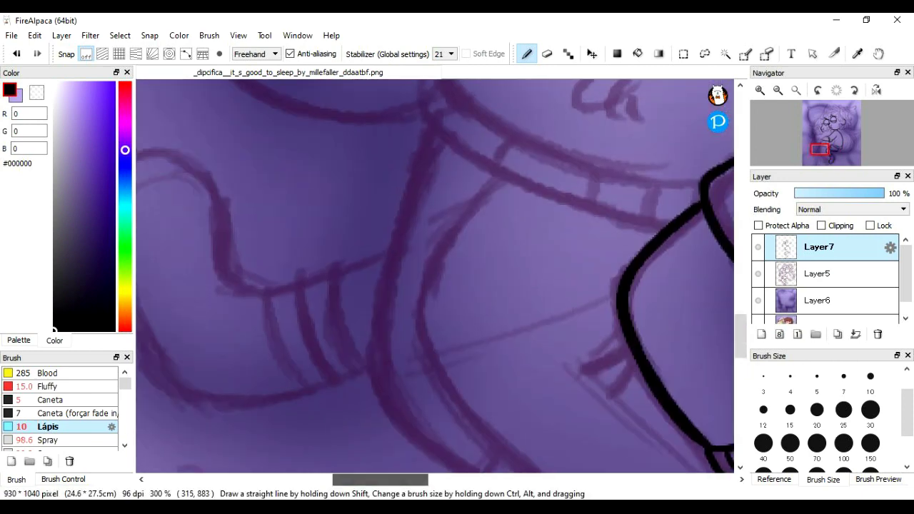
scroll(650, 177, "left", 3)
mouse_move(242, 179)
left_mouse_down()
mouse_move(308, 216)
mouse_move(284, 144)
mouse_move(486, 266)
left_mouse_up()
key("h")
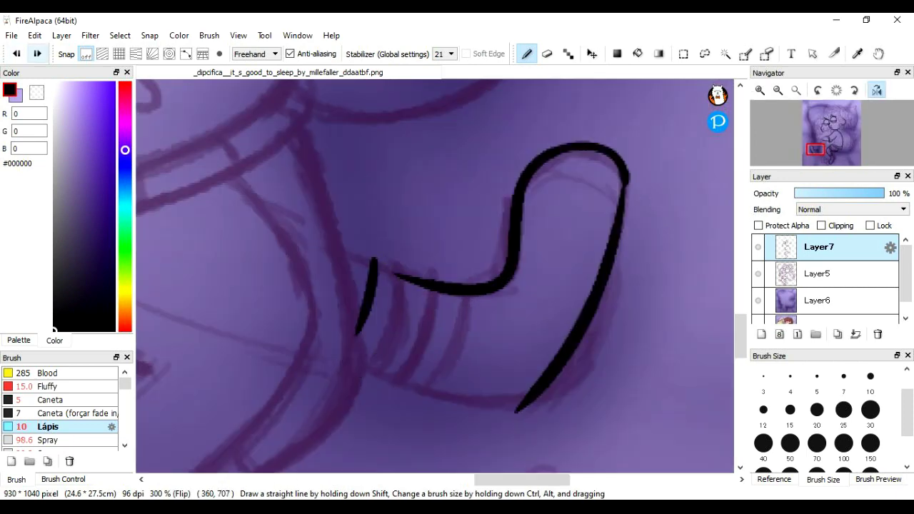
Step: Ink the second foot's sock cuff with its edges and ribbing lines
left_click_drag(397, 273, 359, 390)
left_click_drag(400, 265, 316, 248)
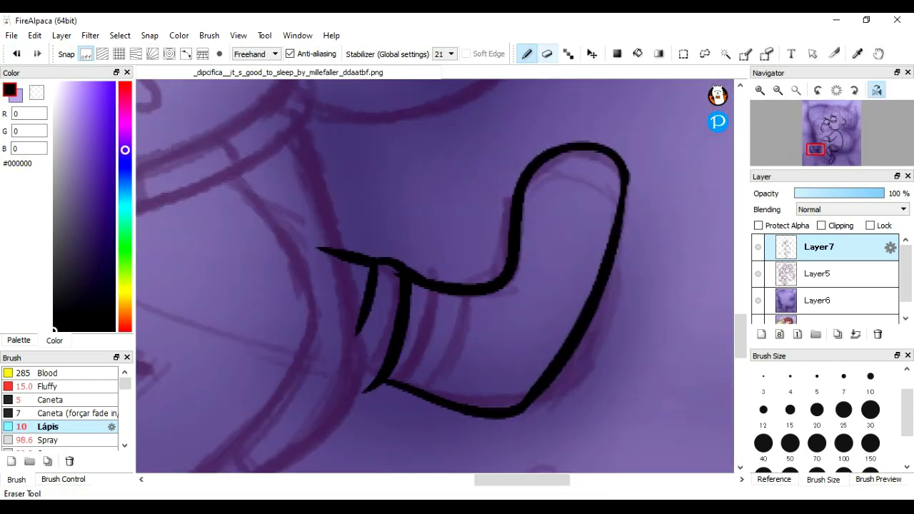
left_click_drag(372, 305, 397, 310)
left_click_drag(366, 330, 392, 336)
scroll(386, 357, "down", 2)
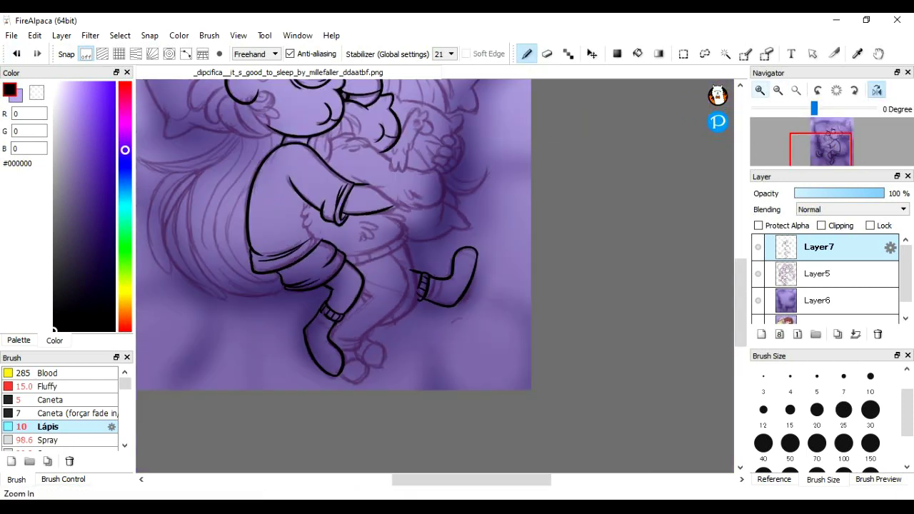
scroll(386, 364, "up", 2)
scroll(500, 285, "down", 3)
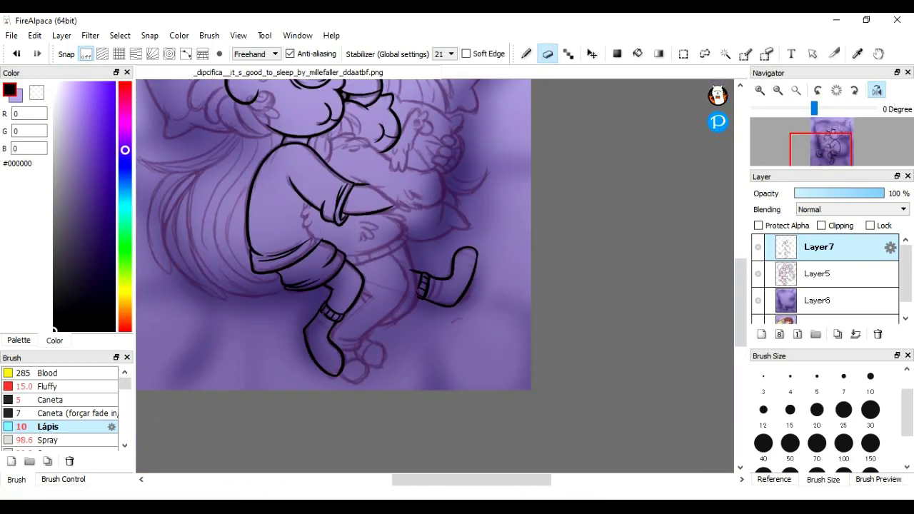
scroll(622, 145, "down", 1)
key("h")
scroll(233, 119, "up", 4)
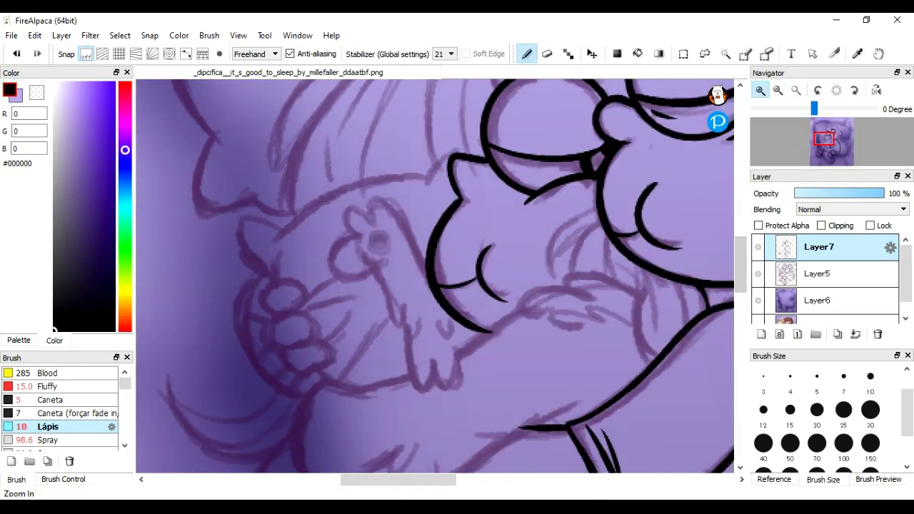
left_click_drag(190, 128, 219, 173)
left_click_drag(213, 140, 228, 169)
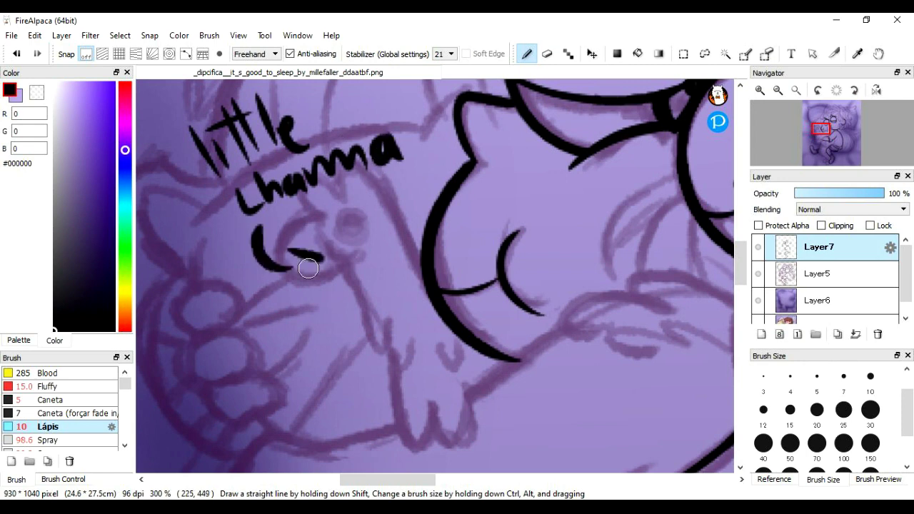
key("ctrl+z")
key("ctrl+z")
key("ctrl+z")
key("ctrl+z")
key("ctrl+z")
key("ctrl+z")
key("ctrl+z")
key("ctrl+z")
key("ctrl+z")
key("ctrl+z")
key("ctrl+z")
key("ctrl+z")
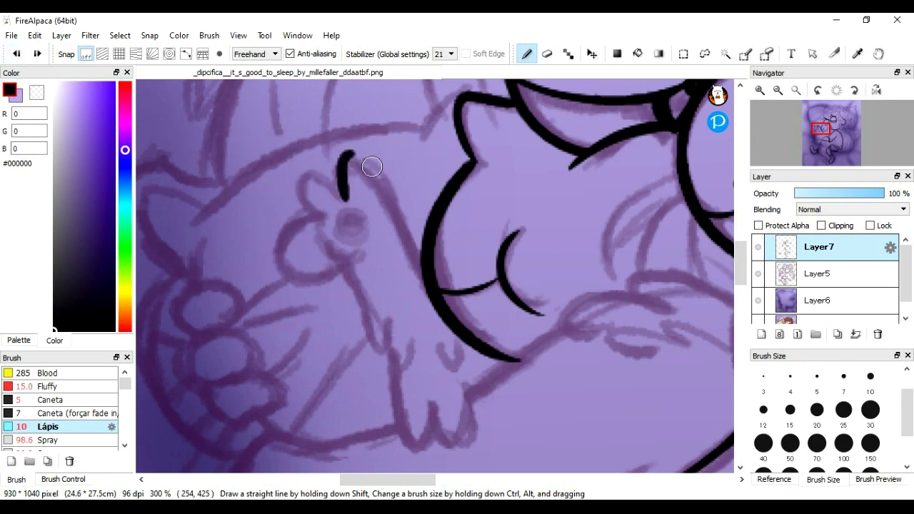
Step: Ink the small llama beside the blonde's cheek, including its ears, face, fur tufts and legs
left_click_drag(319, 212, 348, 244)
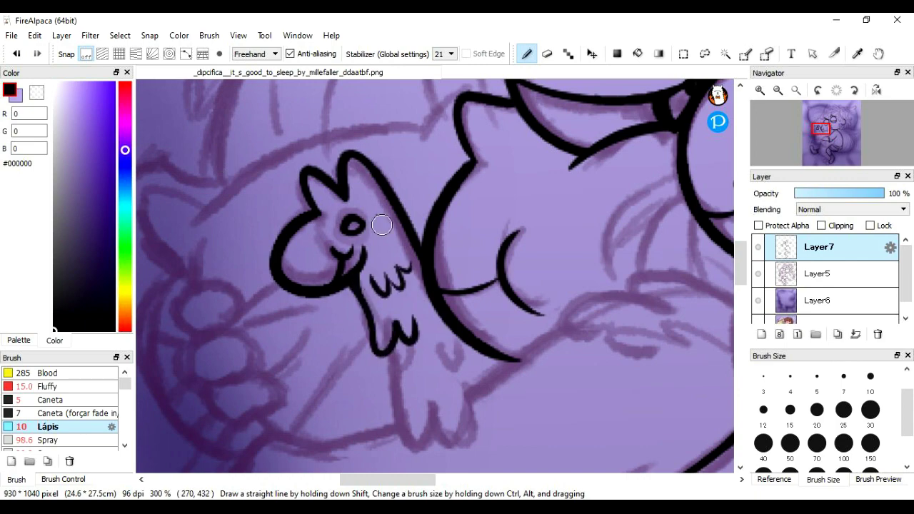
scroll(514, 272, "down", 3)
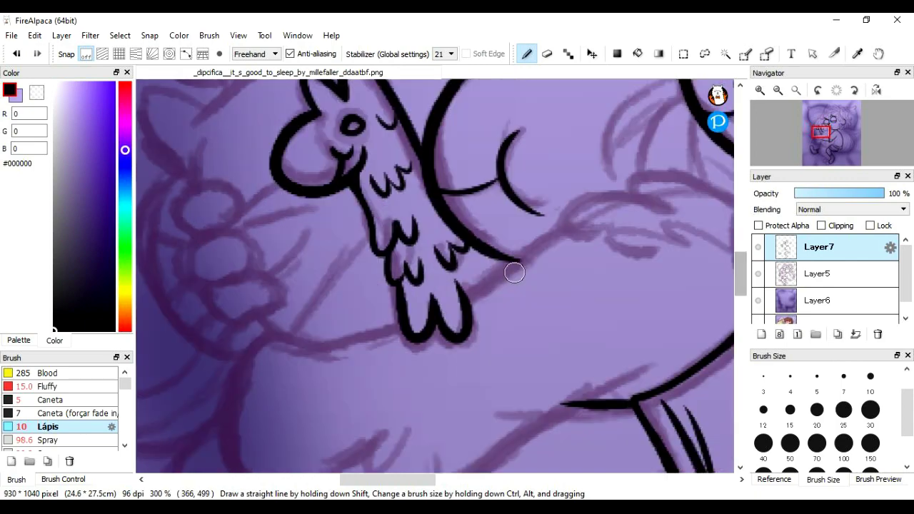
Step: Ink the upper edge of the blonde's sleeve with fur tufts at the shoulder and its rounded elbow
key("h")
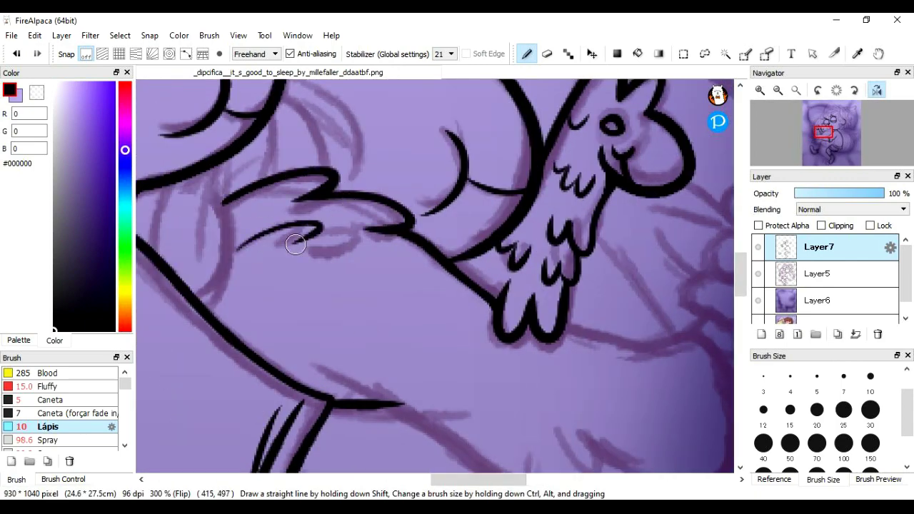
scroll(295, 244, "down", 4)
key("h")
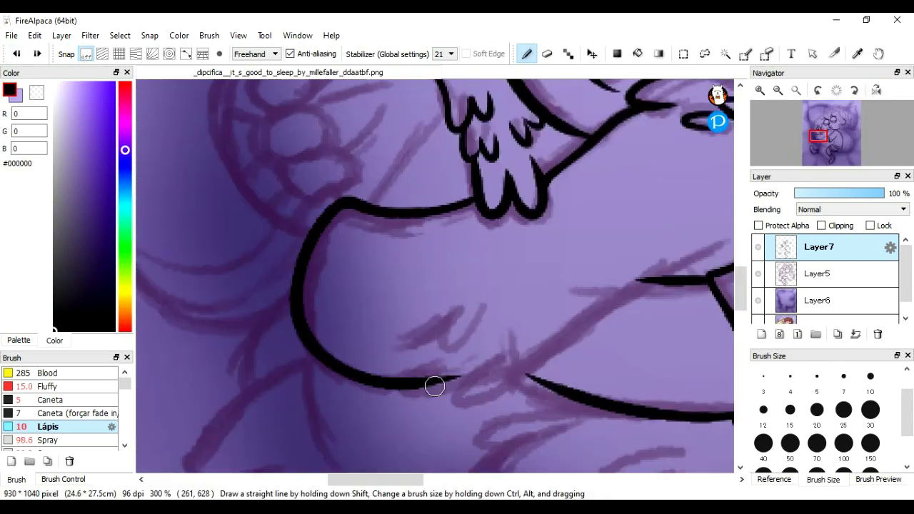
Step: Ink the underside and fur tufts of the blonde's sleeve, and erase the lines overlapping the curly-haired character's forearm
scroll(434, 386, "right", 4)
left_click_drag(335, 389, 578, 275)
left_click_drag(529, 141, 525, 164)
key("e")
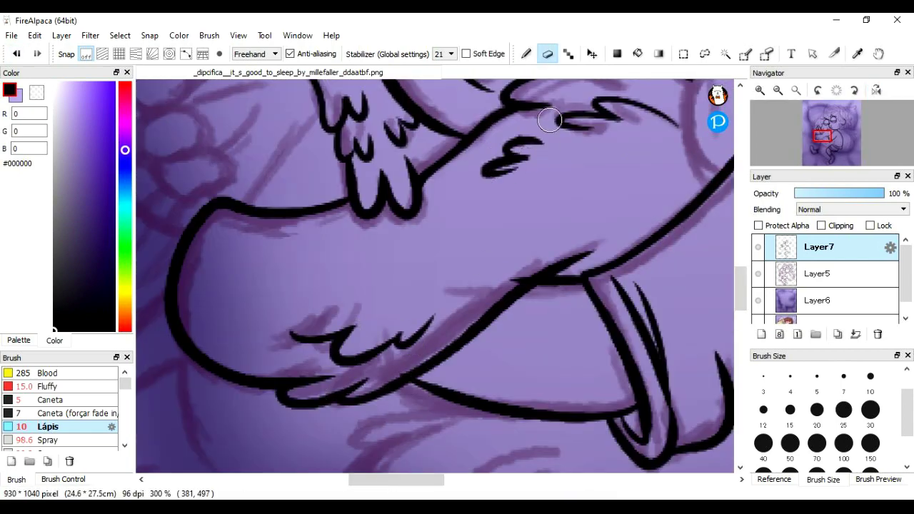
key("b")
Step: Ink the lower part of the blonde's fluffy sweater with its fur tufts, bottom edge and ribbed hem
scroll(422, 450, "down", 3)
scroll(422, 450, "up", 3)
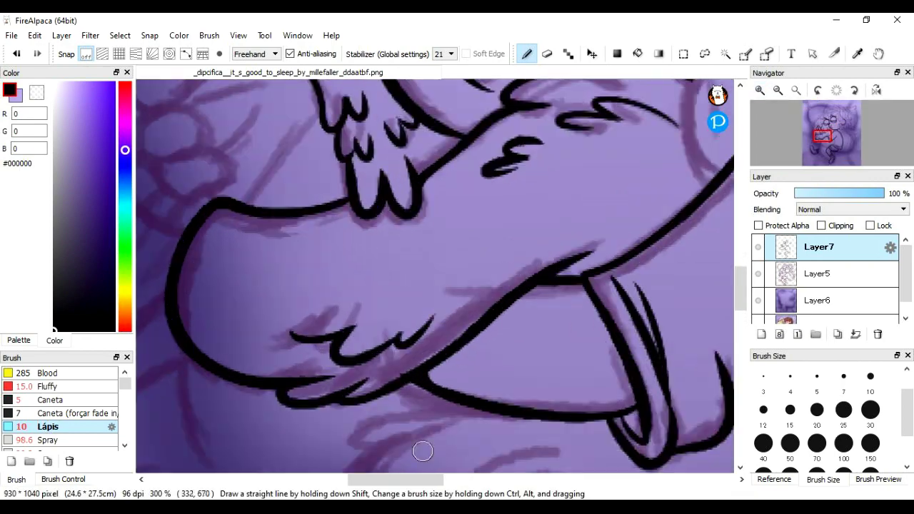
scroll(425, 222, "down", 3)
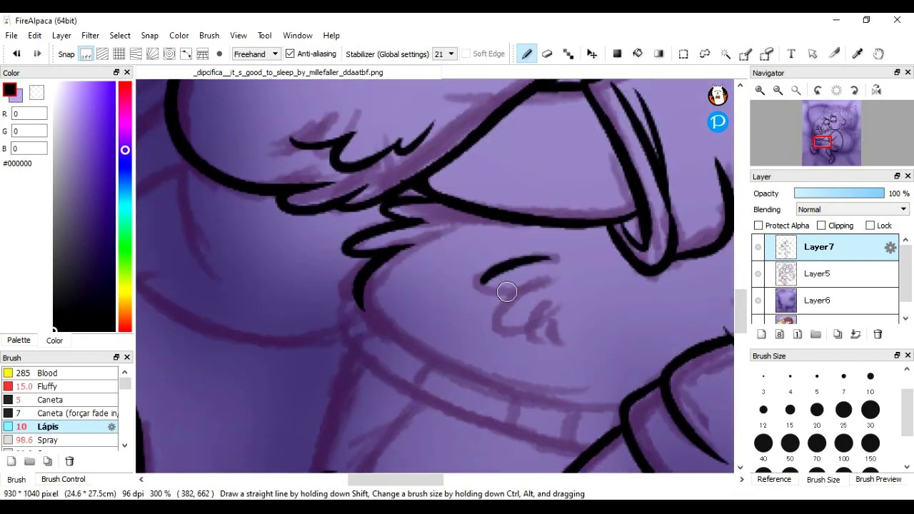
left_click_drag(364, 309, 621, 413)
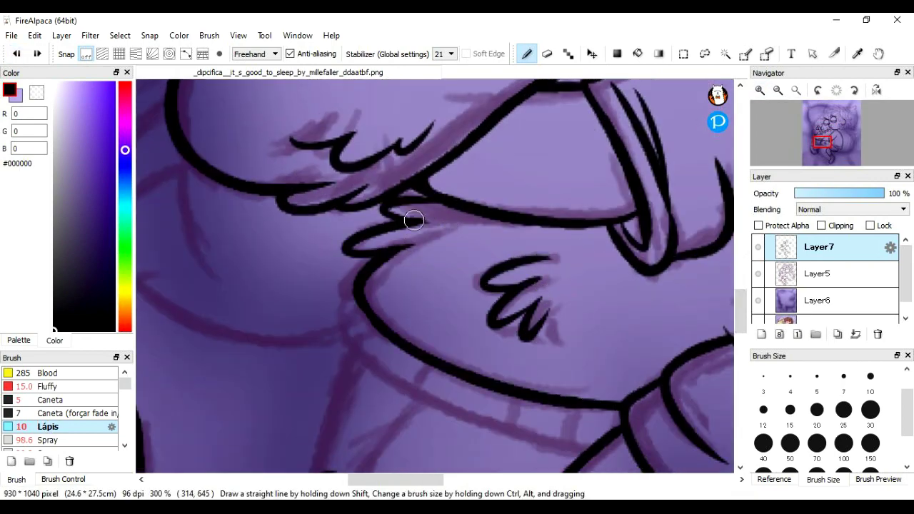
left_click_drag(335, 313, 576, 439)
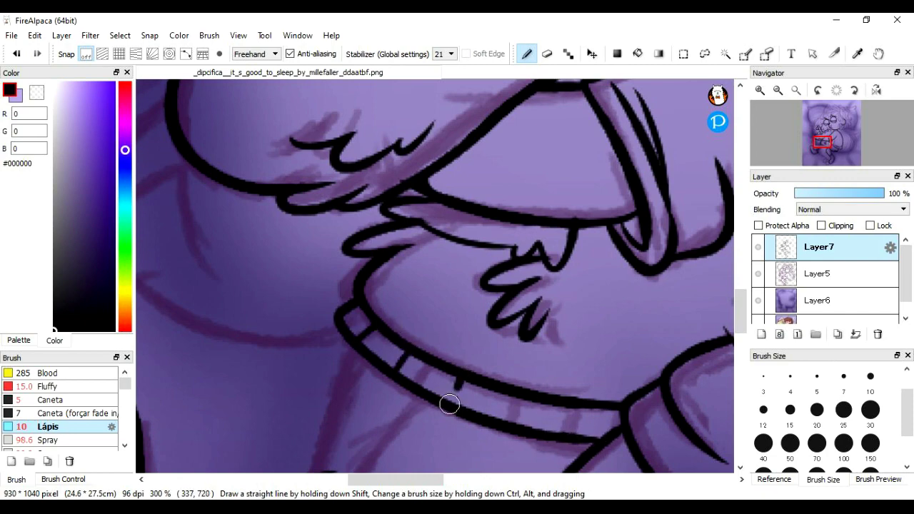
Step: Ink the folded cuff at the ankle and the curved edge of the leg below the sweater hem
scroll(543, 357, "down", 3)
scroll(557, 360, "down", 3)
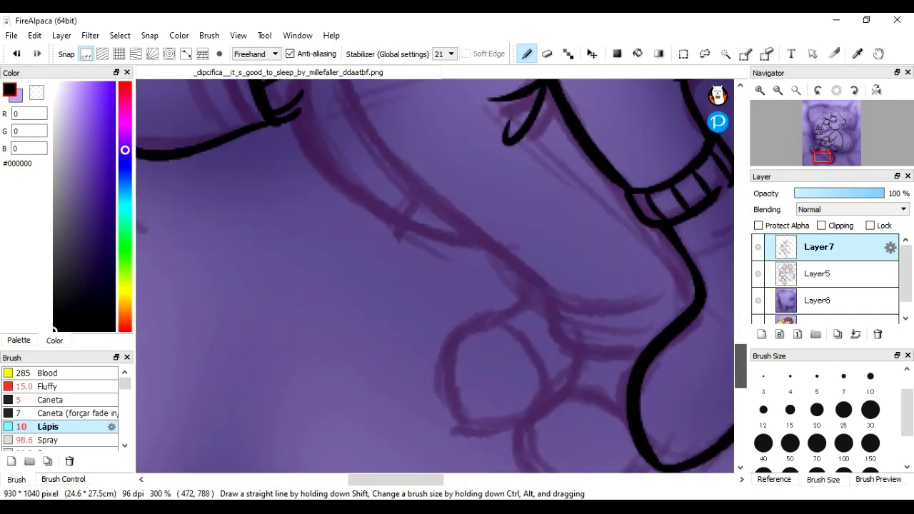
left_click_drag(551, 283, 566, 329)
left_click_drag(590, 293, 684, 268)
scroll(422, 132, "up", 3)
left_click_drag(422, 133, 343, 435)
scroll(479, 286, "down", 3)
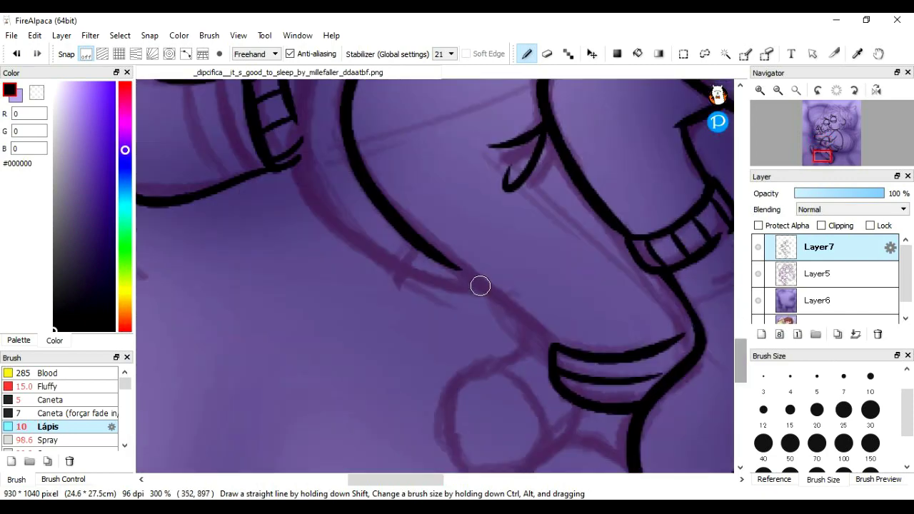
Step: Extend the leg's edge down to the ankle cuff and ink the rounded foot beneath it
scroll(614, 302, "down", 3)
mouse_move(560, 257)
left_mouse_down()
mouse_move(446, 348)
mouse_move(511, 336)
left_mouse_up()
left_click_drag(507, 336, 656, 357)
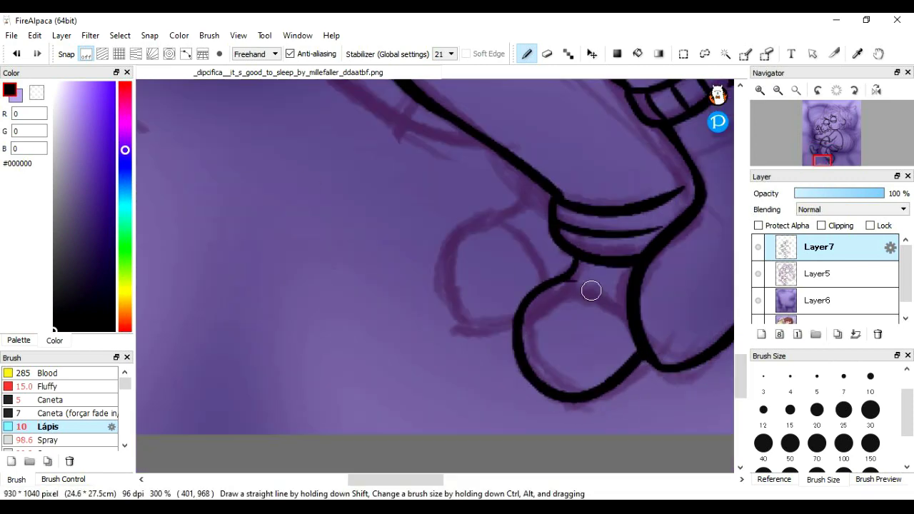
scroll(590, 292, "up", 3)
scroll(312, 196, "down", 3)
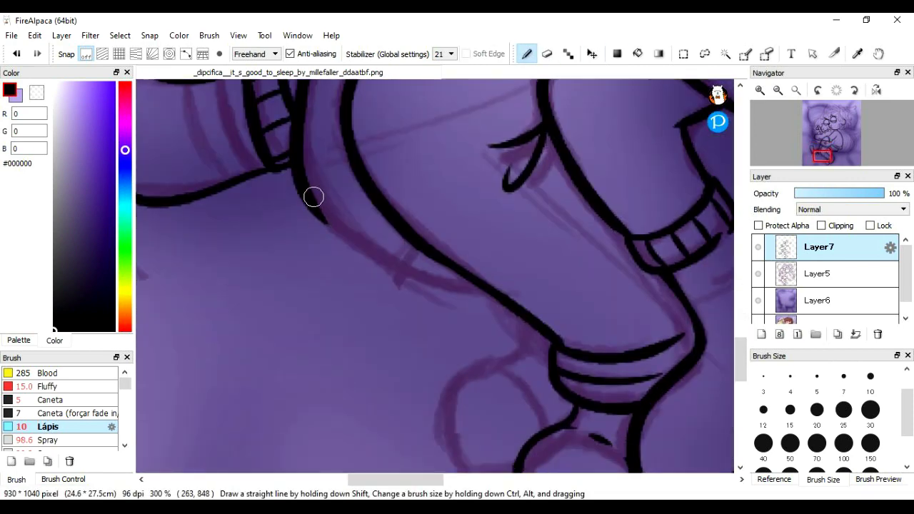
Step: Ink the edge of the leg behind the inked one and its rounded foot beside the ankle cuff
left_click_drag(312, 195, 467, 286)
scroll(511, 250, "down", 2)
left_click_drag(512, 250, 502, 420)
Step: Ink the hand's rounded fingers gripping the hugged cushion, with the cushion's creases, upper corner and outer edge
scroll(564, 335, "up", 10)
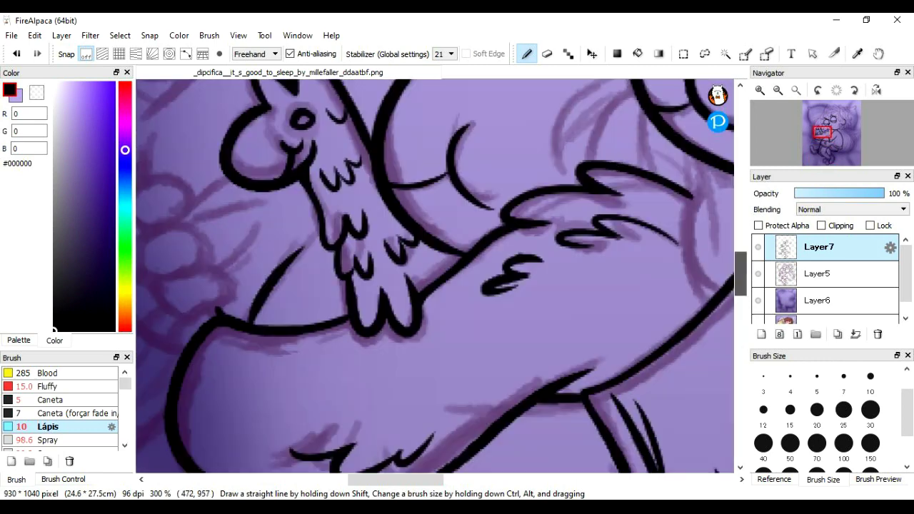
scroll(338, 400, "left", 3)
left_click_drag(339, 400, 371, 385)
left_click(17, 54)
left_click_drag(318, 330, 312, 326)
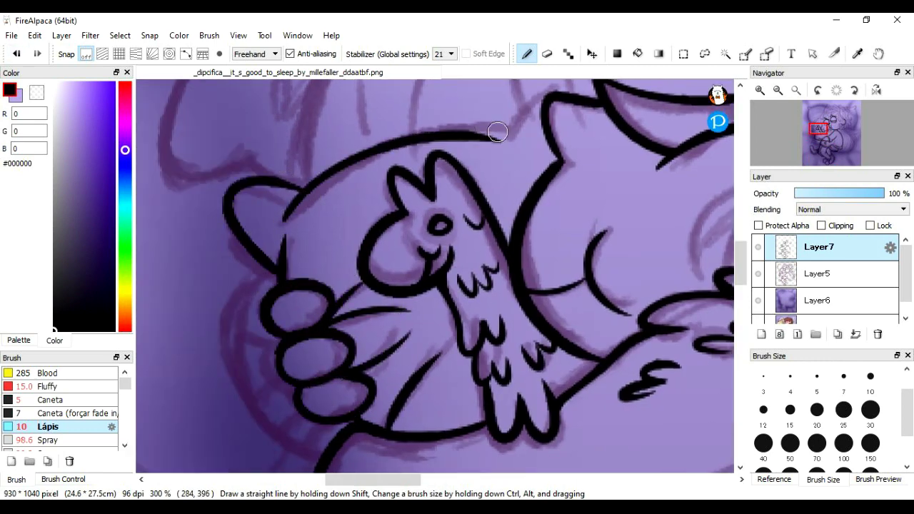
left_click_drag(276, 285, 325, 458)
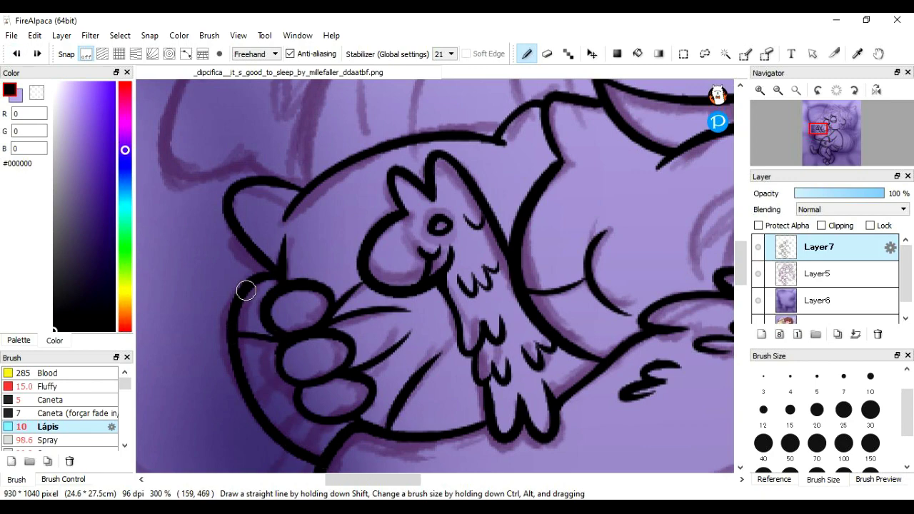
Step: Ink the cushion's lower corner, fold and bottom edge beneath the blonde's fluffy sleeve
scroll(314, 429, "down", 10)
left_click_drag(357, 328, 317, 210)
left_click_drag(297, 159, 232, 286)
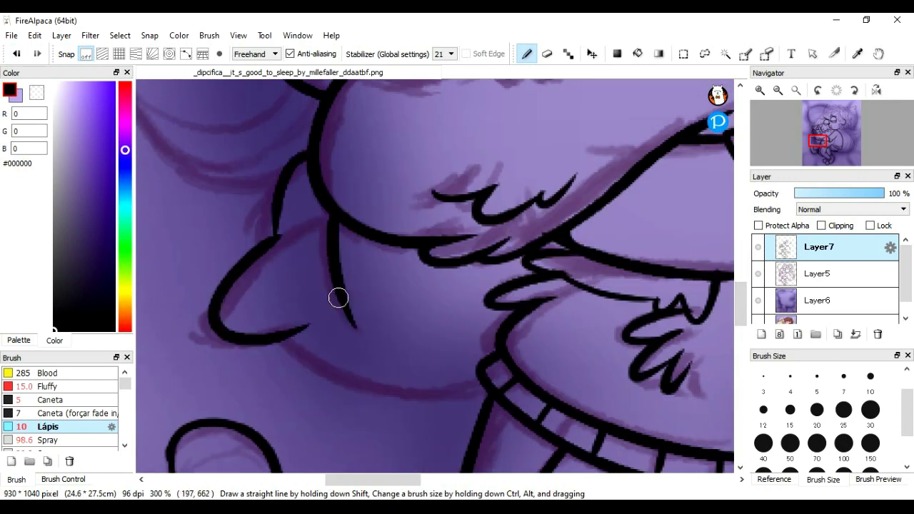
left_click_drag(215, 319, 314, 330)
left_click_drag(261, 328, 486, 378)
scroll(487, 264, "down", 5)
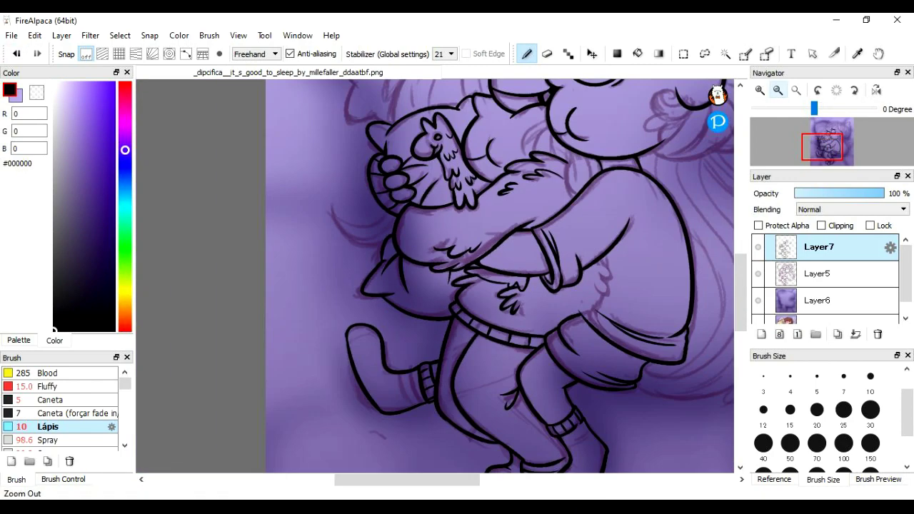
Step: Flip the canvas view and ink the fur tufts below the curly-haired character's sleeve
scroll(488, 264, "up", 6)
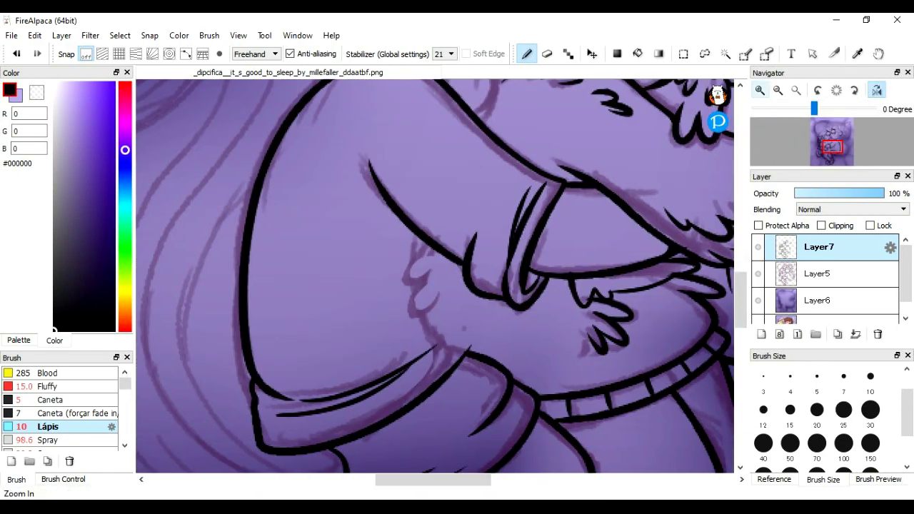
scroll(425, 278, "up", 2)
left_click_drag(416, 241, 426, 277)
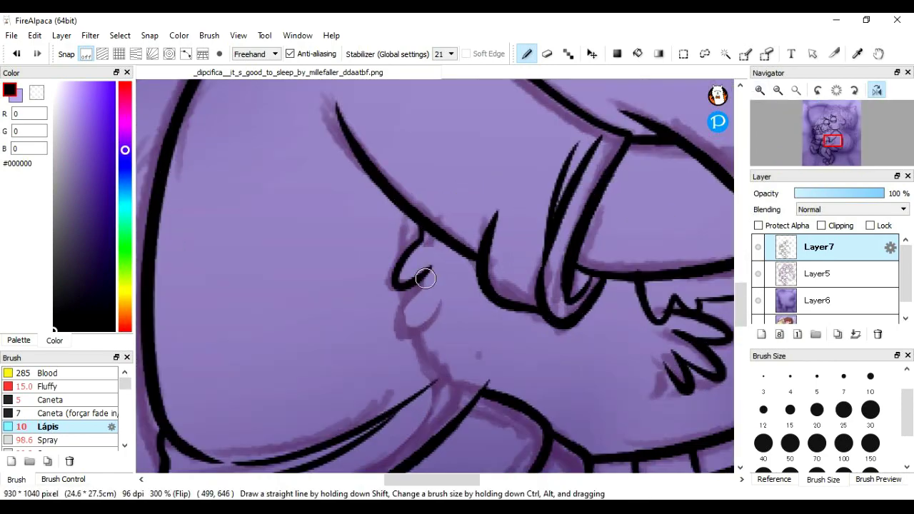
scroll(484, 389, "down", 5)
scroll(642, 386, "up", 4)
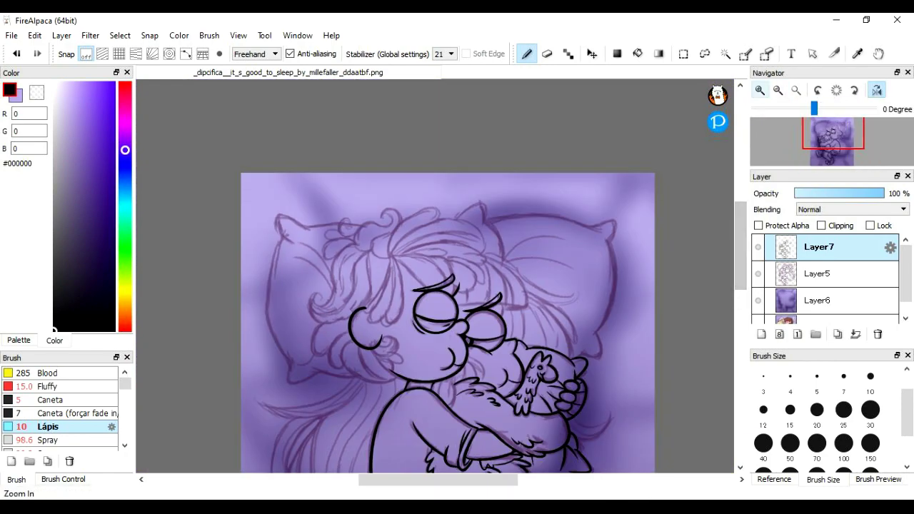
Step: Restore the unflipped view, add a new layer above the line art, and ink the curly-haired character's hair locks above the ear
left_click_drag(644, 394, 634, 335)
key("h")
scroll(237, 345, "down", 3)
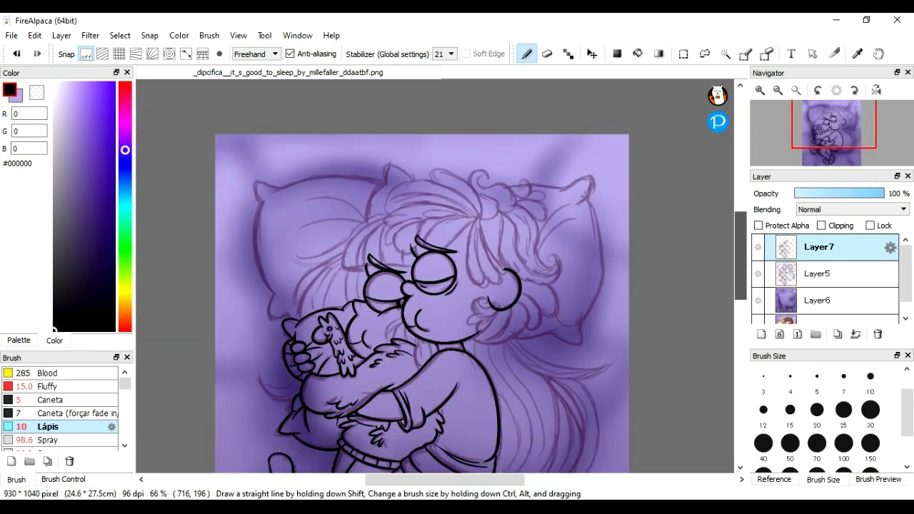
left_click(761, 335)
scroll(546, 347, "up", 3)
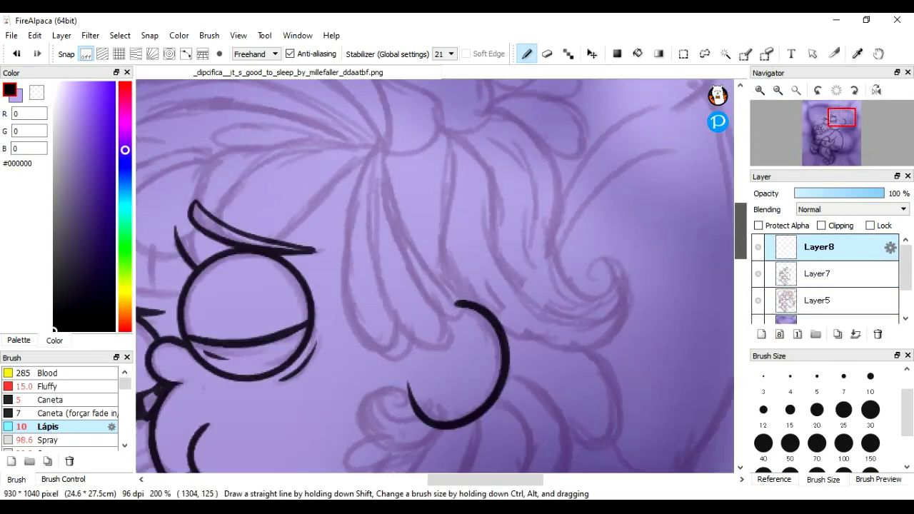
left_click_drag(382, 149, 391, 300)
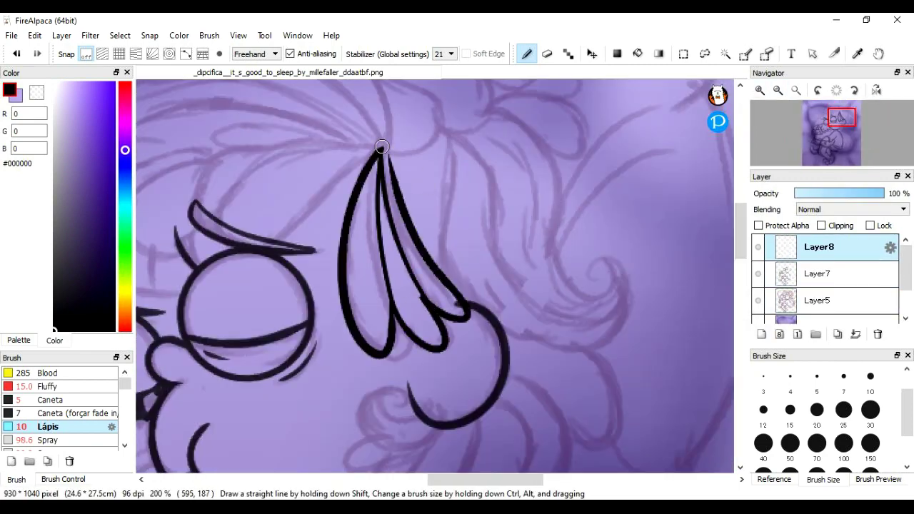
left_click_drag(381, 147, 488, 107)
Step: Flip the view and ink the long swept locks behind the ear, ending in a spiral curl
left_click(876, 90)
left_click_drag(378, 107, 303, 274)
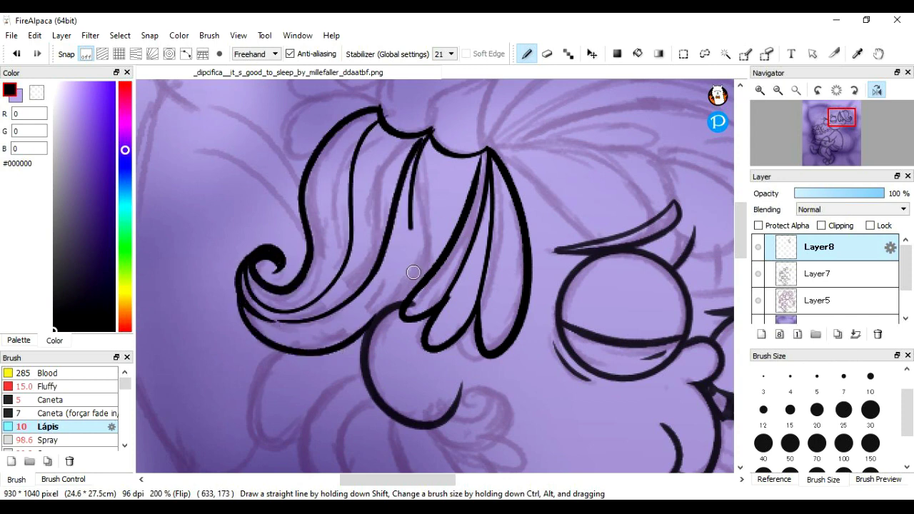
Step: Ink the rounded locks behind and below the ear and the small curl and tufts over the cheek
scroll(325, 210, "down", 3)
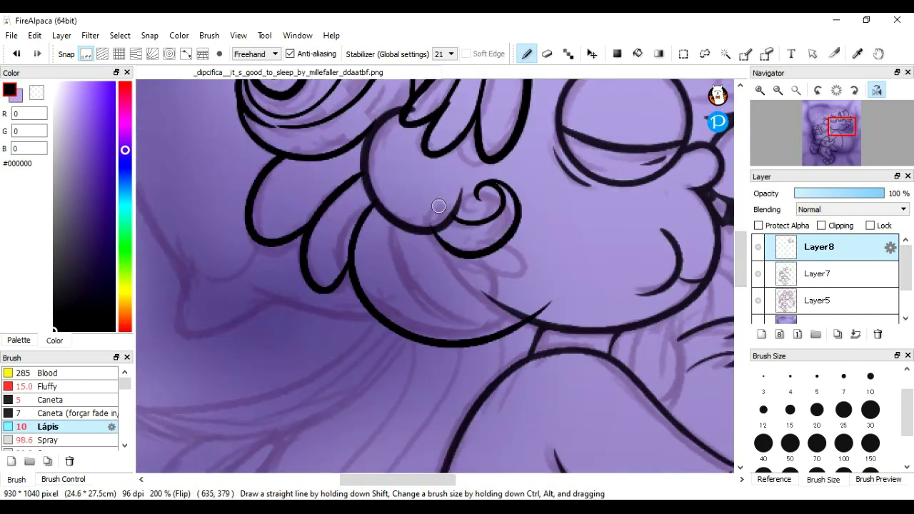
key("h")
left_click_drag(386, 275, 344, 315)
key("b")
left_click_drag(444, 214, 357, 323)
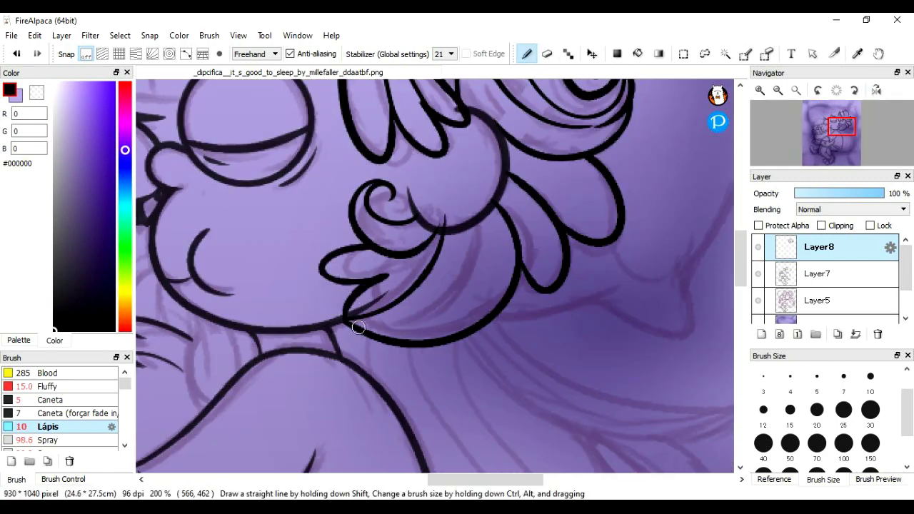
Step: Ink the curly-haired character's fringe locks sweeping from the parting across the forehead to the eyebrow
key("ctrl+plus")
scroll(435, 279, "up", 5)
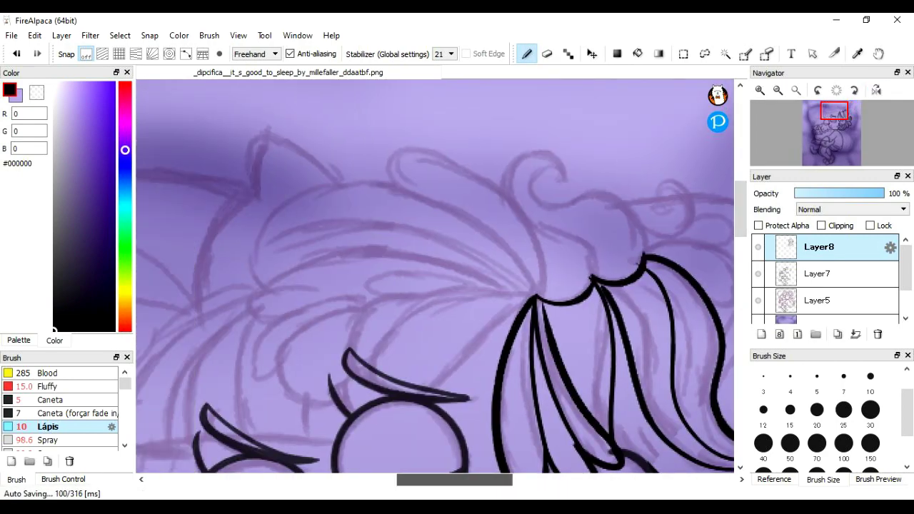
mouse_move(597, 177)
left_mouse_down()
mouse_move(437, 150)
mouse_move(385, 332)
mouse_move(582, 178)
left_mouse_up()
key("ctrl+z")
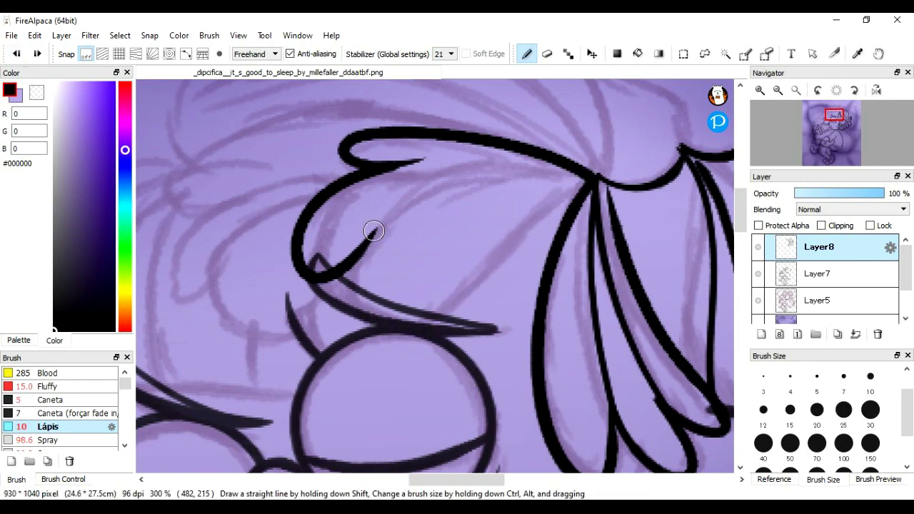
left_click_drag(373, 231, 582, 194)
mouse_move(361, 257)
left_mouse_down()
mouse_move(553, 173)
mouse_move(205, 208)
mouse_move(321, 267)
left_mouse_up()
scroll(411, 171, "up", 3)
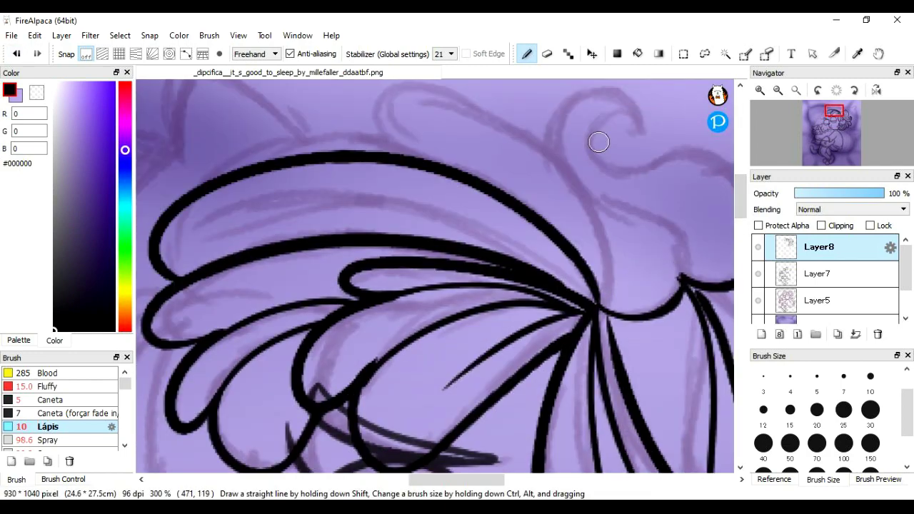
Step: Ink the large rounded locks rising from the parting at the top of the curly-haired character's head
key("h")
left_click_drag(273, 306, 640, 155)
key("ctrl+z")
left_click_drag(686, 275, 265, 310)
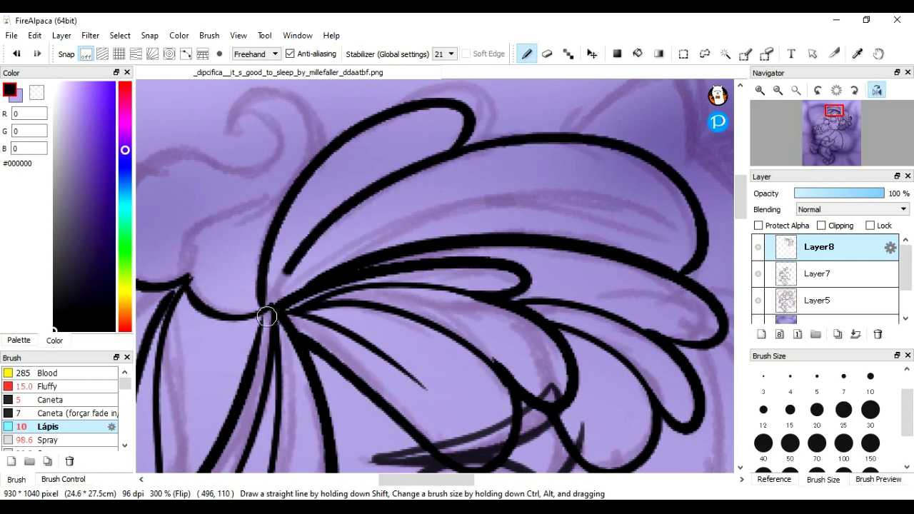
scroll(434, 170, "left", 5)
left_click_drag(450, 153, 328, 289)
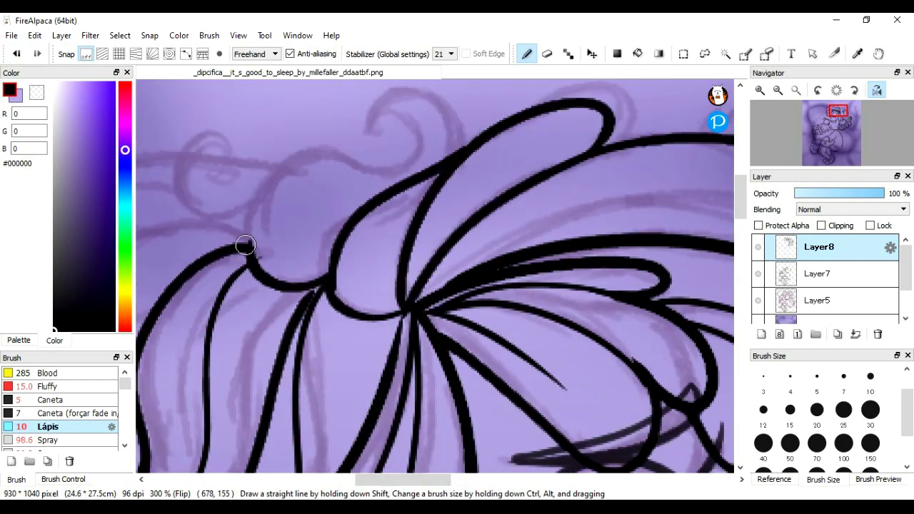
Step: Ink the wavy tuft with a curled tip on the crown of the curly-haired character's head
left_click_drag(241, 245, 404, 86)
scroll(512, 155, "up", 1)
left_click_drag(360, 150, 456, 168)
left_click_drag(468, 188, 436, 125)
left_click_drag(426, 169, 286, 316)
scroll(285, 316, "left", 5)
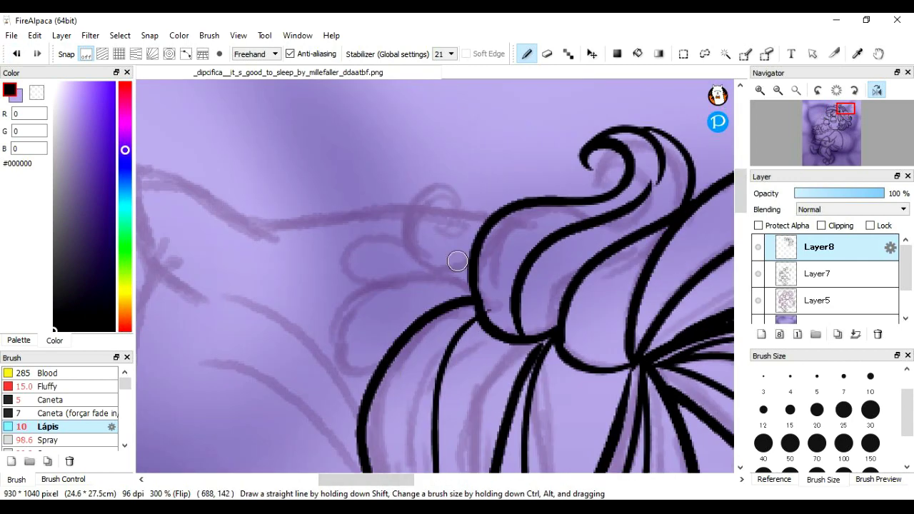
Step: Ink the small curl and rounded locks at the back of the curly-haired character's crown
mouse_move(475, 270)
left_mouse_down()
mouse_move(449, 227)
mouse_move(403, 283)
mouse_move(382, 385)
left_mouse_up()
left_click_drag(371, 307, 468, 280)
scroll(479, 295, "down", 1)
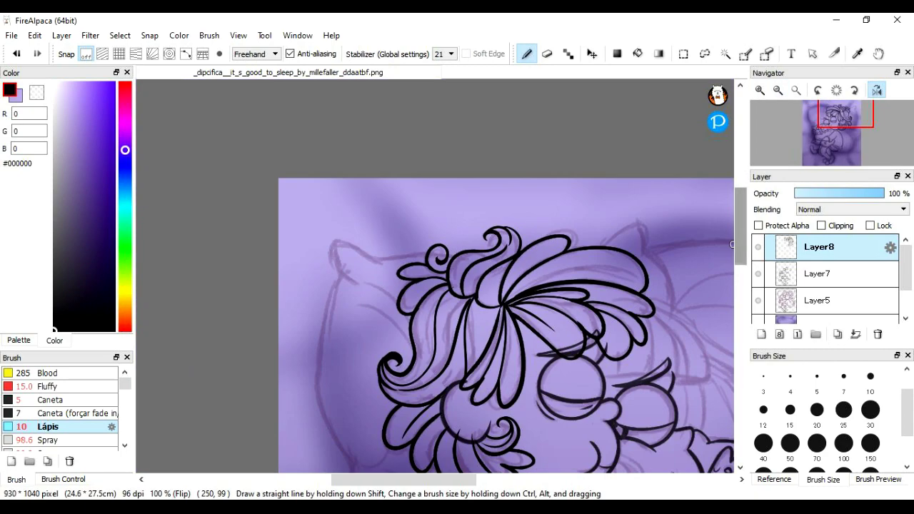
Step: Erase the ear line on Layer7 where it overlaps the hair locks
scroll(478, 295, "up", 3)
key("e")
left_click(819, 274)
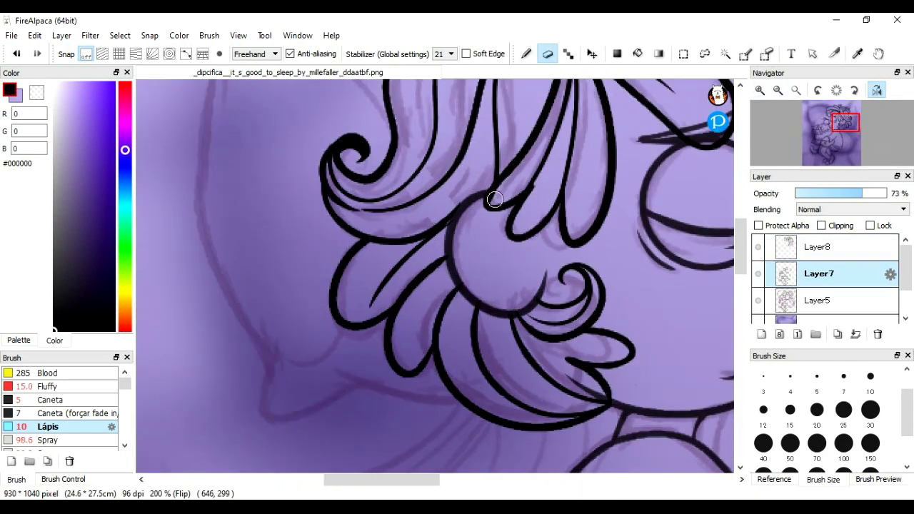
scroll(496, 199, "up", 4)
scroll(495, 199, "right", 4)
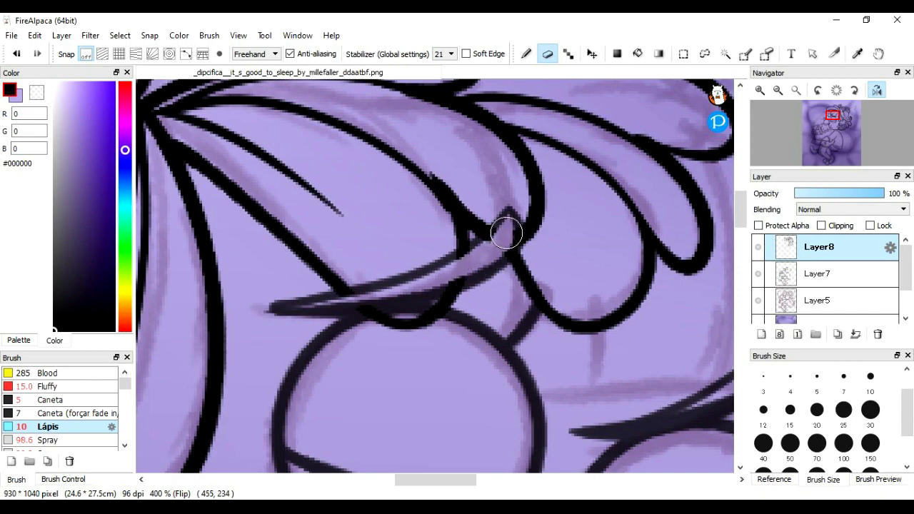
scroll(506, 233, "down", 5)
Step: Ink the blonde's hair strands on Layer8, showing below the curly-haired character's chin and beside the neck
key("b")
scroll(699, 135, "up", 5)
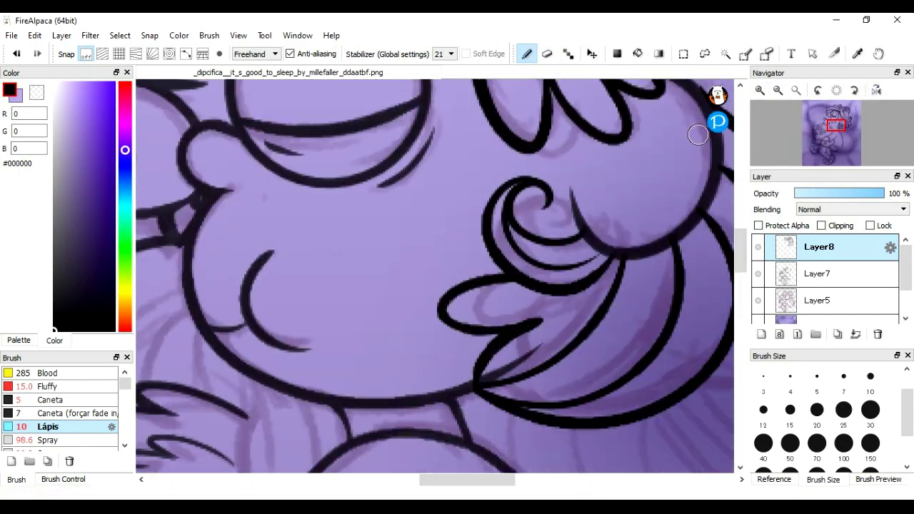
scroll(471, 236, "down", 3)
left_click_drag(257, 187, 249, 290)
mouse_move(526, 113)
left_mouse_down()
mouse_move(407, 255)
mouse_move(393, 325)
left_mouse_up()
left_click_drag(446, 242, 454, 333)
key("e")
key("b")
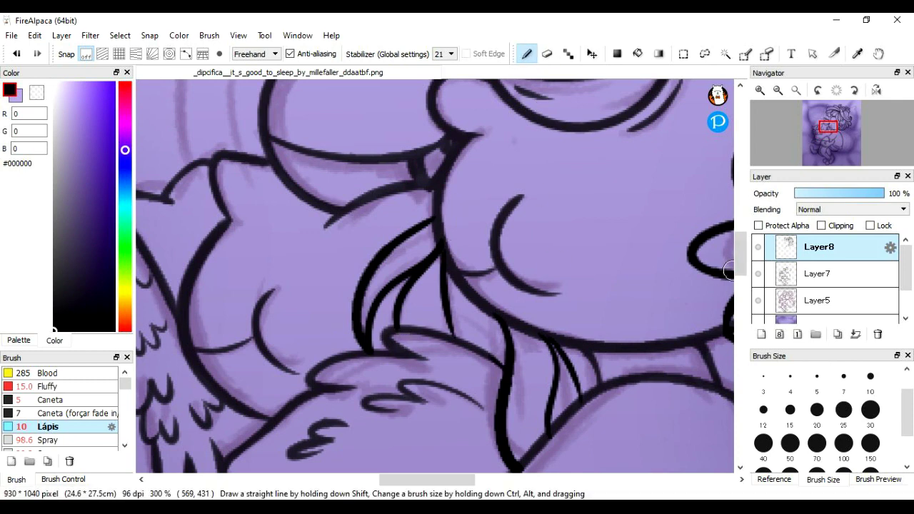
Step: Ink the blonde's straight-cut fringe across the forehead on Layer8, with its strands beside the curly-haired character's locks
scroll(429, 279, "up", 5)
mouse_move(164, 307)
left_mouse_down()
mouse_move(241, 284)
mouse_move(527, 295)
left_mouse_up()
left_click_drag(237, 280, 320, 107)
key("e")
key("b")
left_click_drag(164, 309, 270, 290)
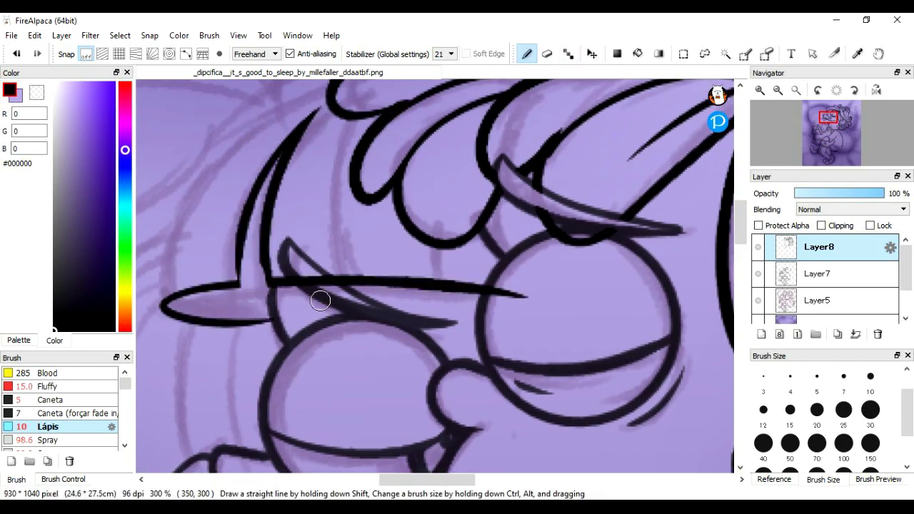
left_click(285, 322)
key("b")
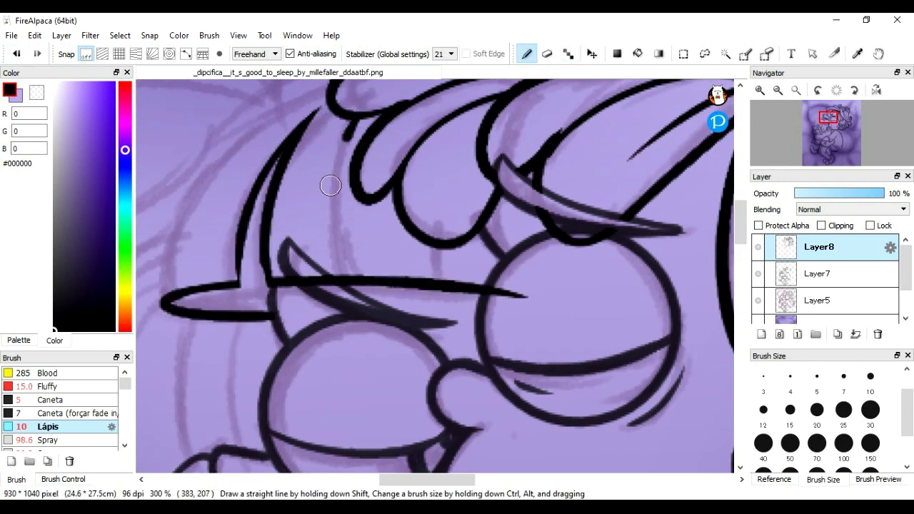
scroll(512, 128, "up", 2)
scroll(512, 128, "left", 3)
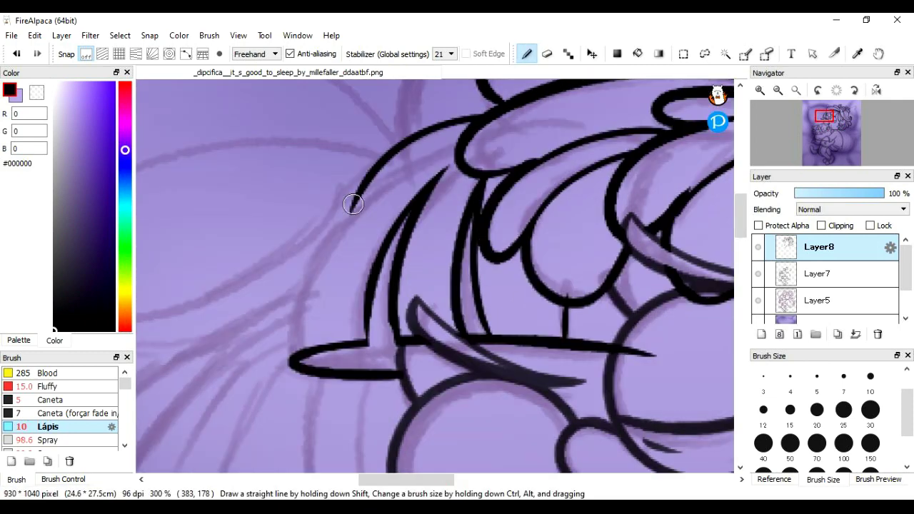
Step: Ink the rounded back edge of the blonde's fringe and the long curved lock flicking out behind the head
left_click_drag(461, 143, 287, 346)
scroll(380, 404, "left", 3)
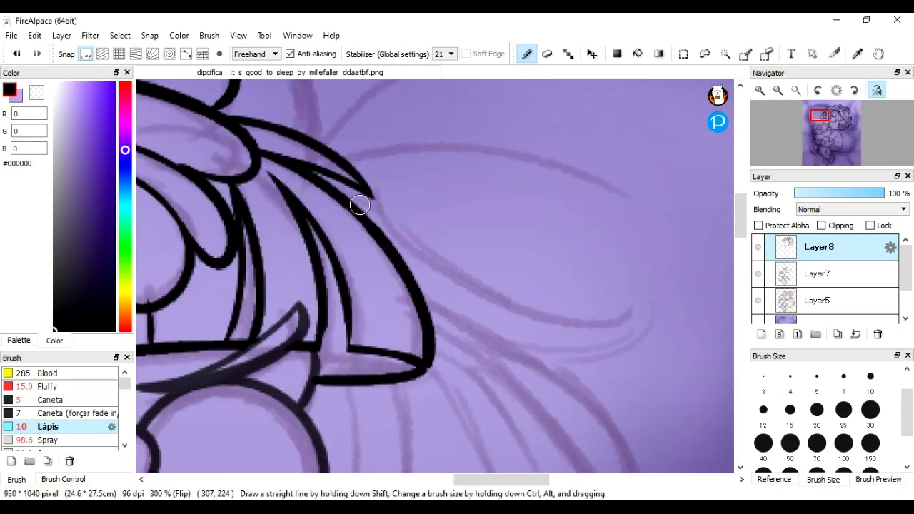
left_click_drag(514, 190, 198, 259)
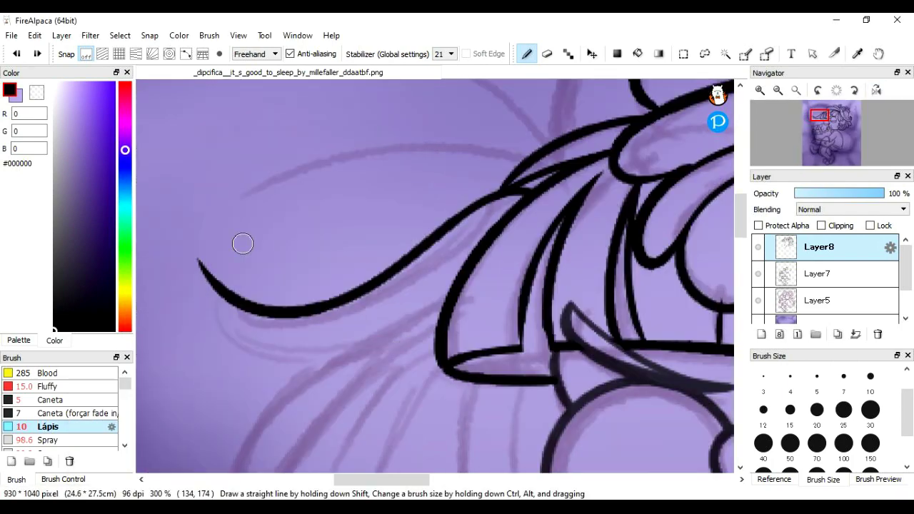
Step: Ink the blonde's strands falling from under the flicked lock and fringe down behind the raised sleeve
scroll(277, 313, "down", 5)
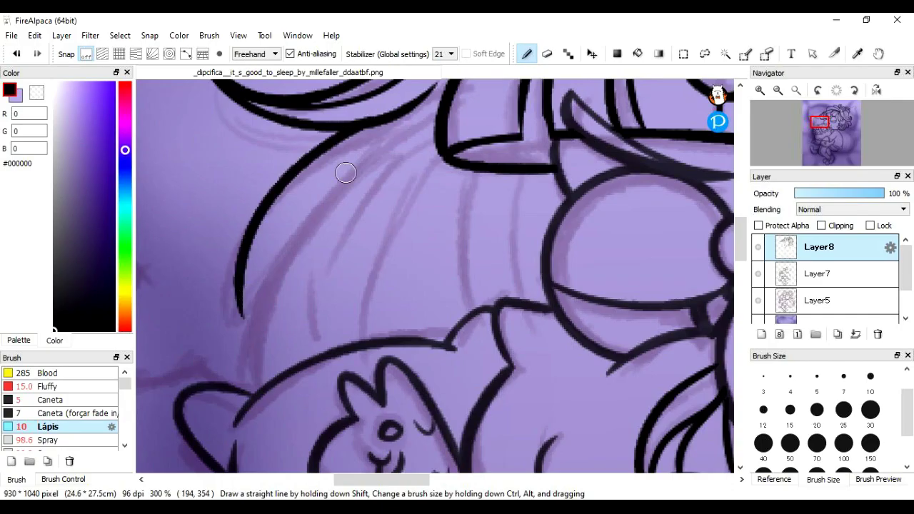
left_click_drag(434, 92, 241, 320)
left_click_drag(422, 133, 318, 341)
left_click_drag(434, 149, 364, 389)
left_click_drag(471, 175, 472, 329)
left_click_drag(525, 179, 528, 303)
left_click_drag(471, 314, 480, 332)
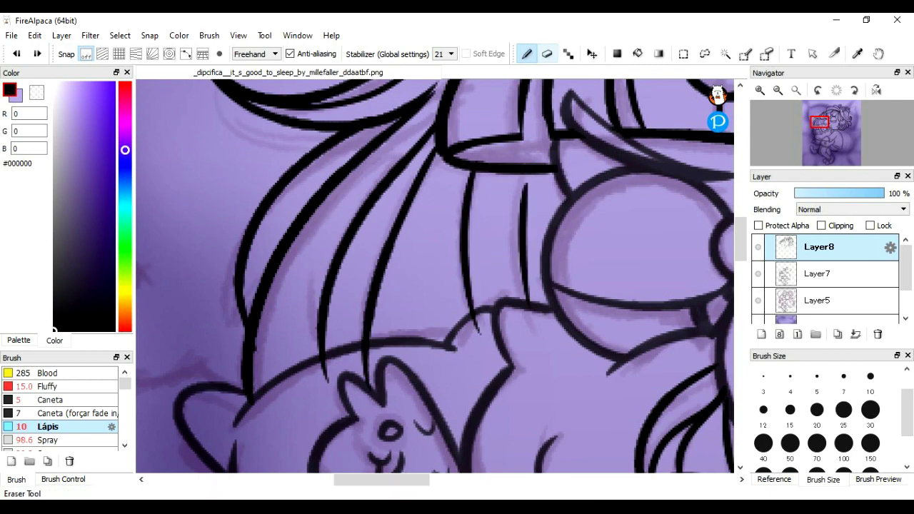
scroll(683, 281, "up", 3)
left_click(526, 54)
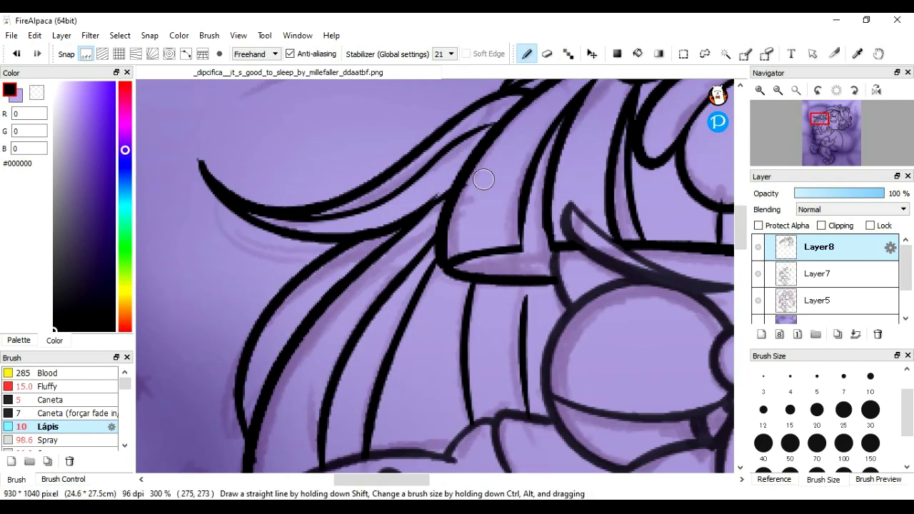
Step: Ink the flicked hair tips that show below the blonde's hand, beside the elbow and cushion
scroll(239, 203, "down", 8)
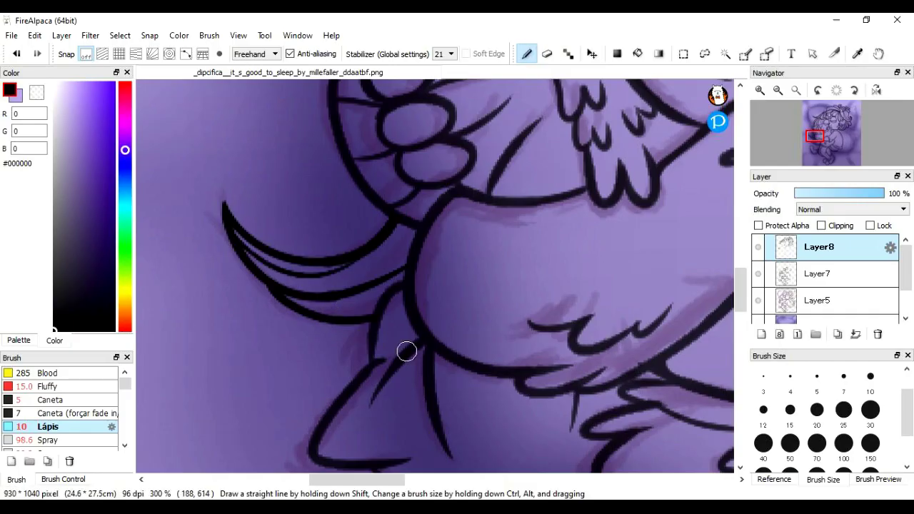
scroll(406, 349, "up", 3)
scroll(406, 350, "down", 2)
Step: Ink the pointed lock sweeping outward below the curly-haired character's nape, with a thin inner strand
left_click(876, 90)
scroll(424, 190, "left", 5)
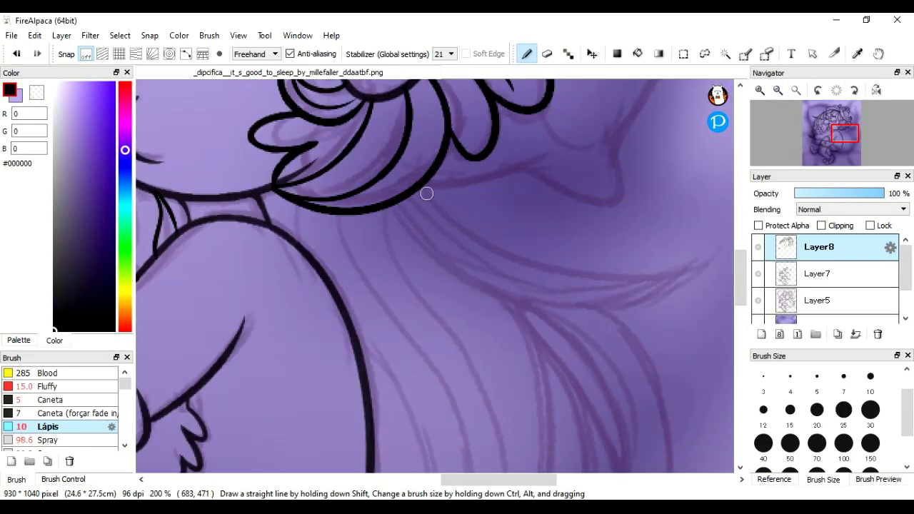
left_click_drag(617, 215, 301, 263)
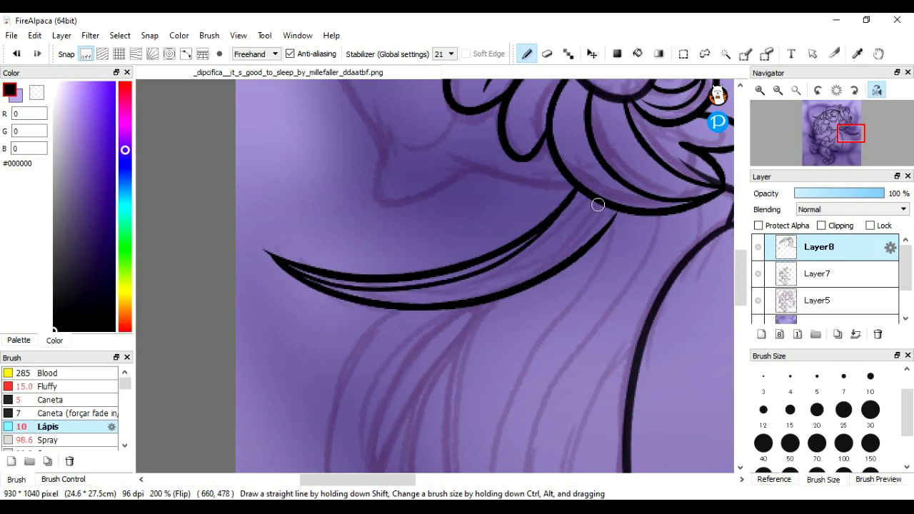
Step: Ink the outer long locks curving down behind the curly-haired character's back, with their narrow tips and inner strands
scroll(598, 205, "down", 5)
scroll(429, 177, "down", 1)
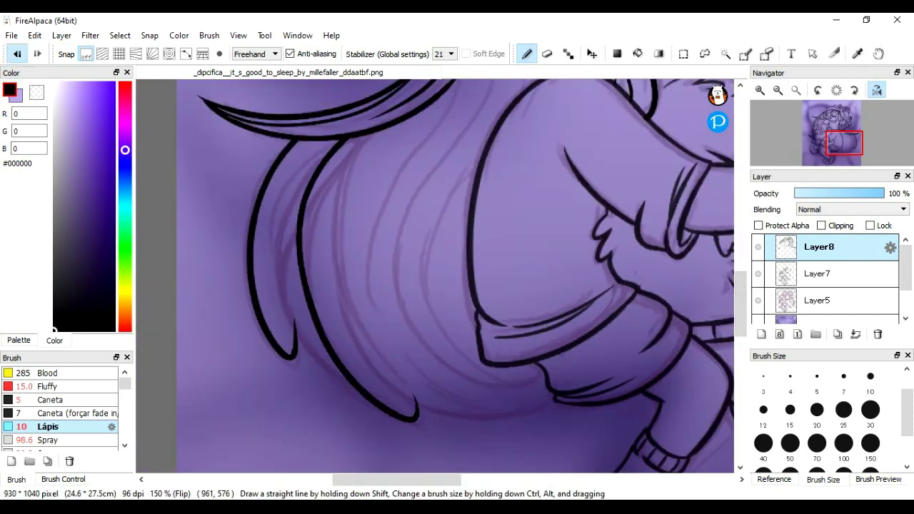
scroll(432, 365, "up", 1)
scroll(583, 150, "up", 1)
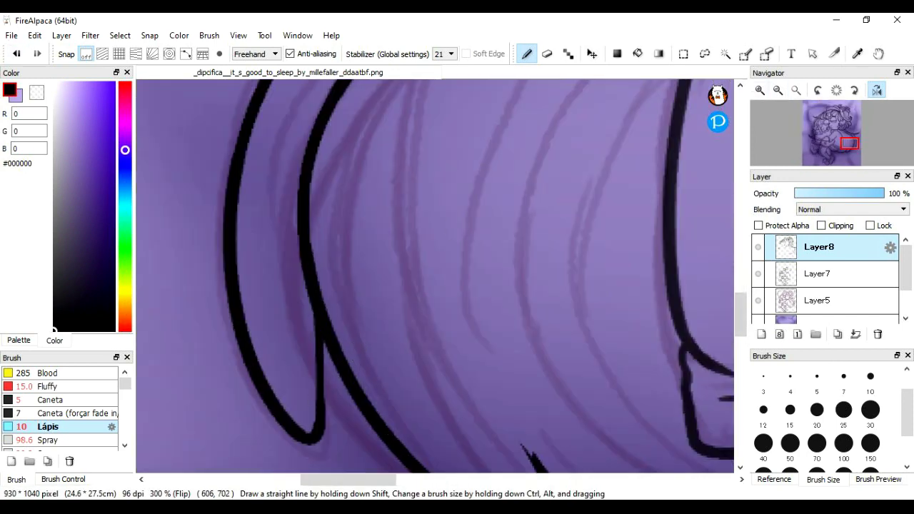
scroll(402, 255, "down", 1)
scroll(592, 96, "down", 1)
scroll(352, 453, "up", 1)
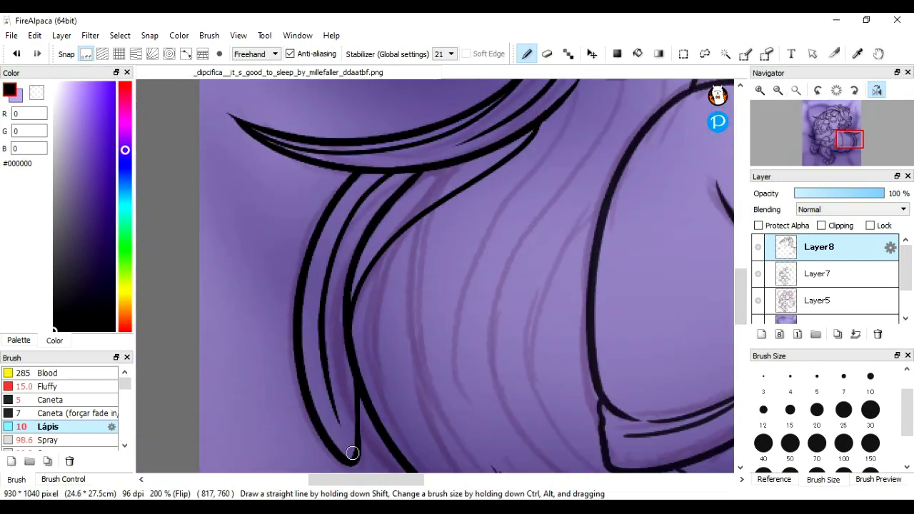
Step: Ink the remaining long strands flowing from the nape down beside the shirt to the shorts
scroll(460, 137, "up", 1)
scroll(543, 214, "down", 1)
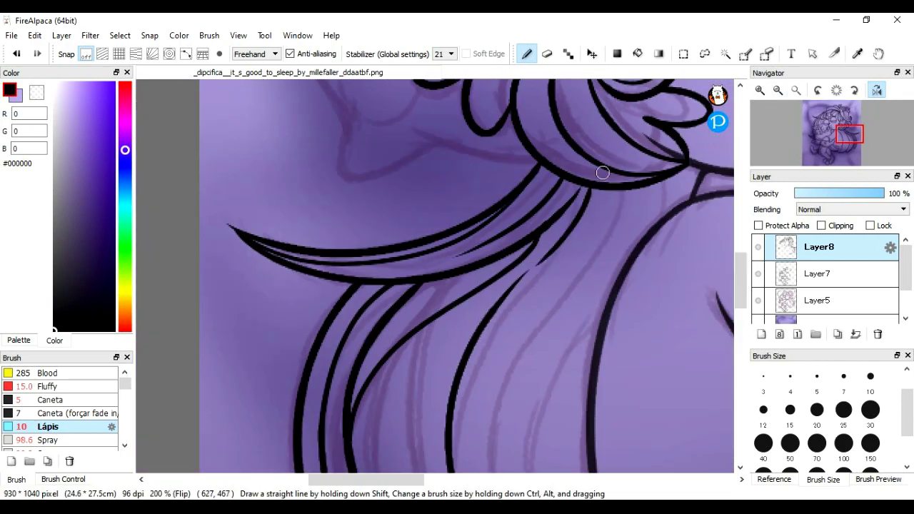
scroll(603, 173, "down", 1)
left_click_drag(606, 114, 599, 144)
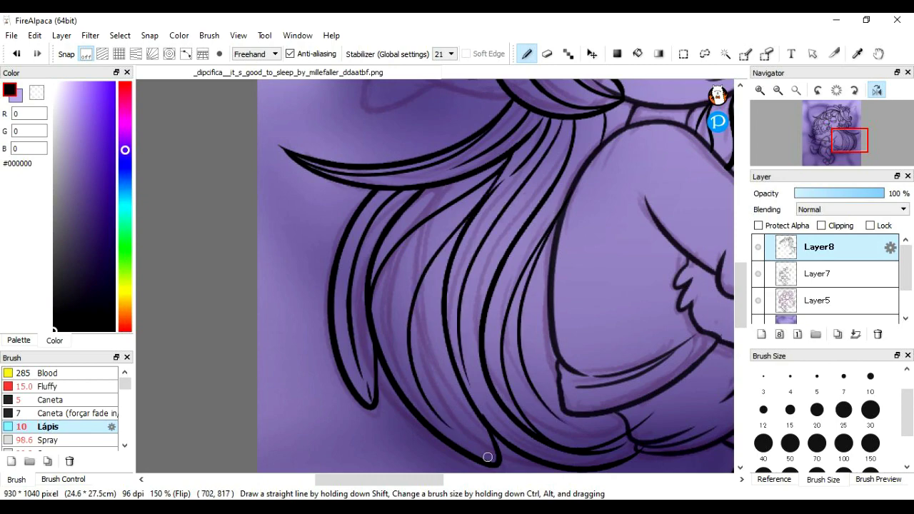
Step: Erase the hair lines on Layer8 where they overlap the shorts and the curly-haired character's face
scroll(363, 377, "down", 5)
key("e")
scroll(445, 326, "up", 2)
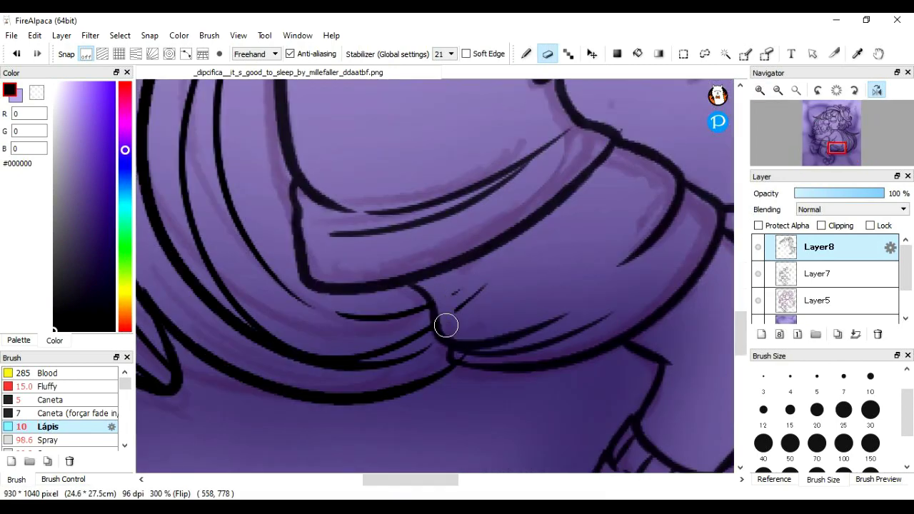
scroll(414, 365, "right", 3)
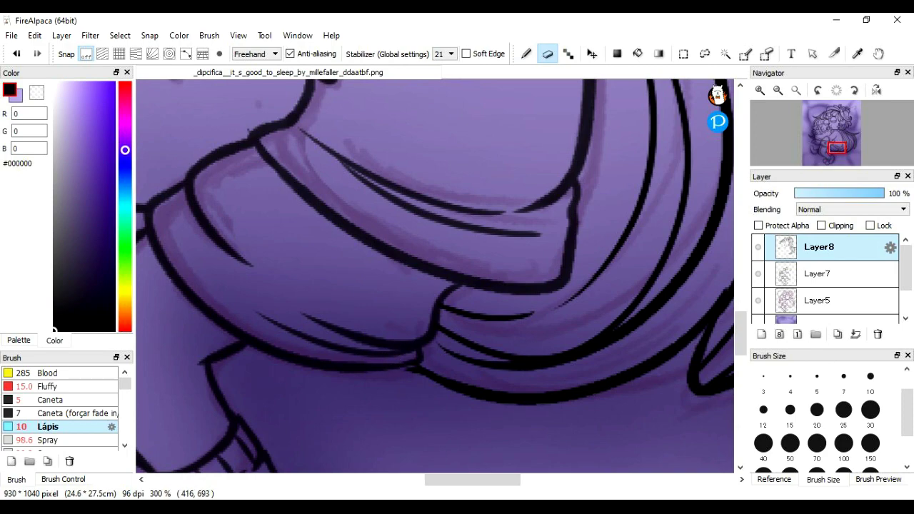
scroll(403, 363, "down", 5)
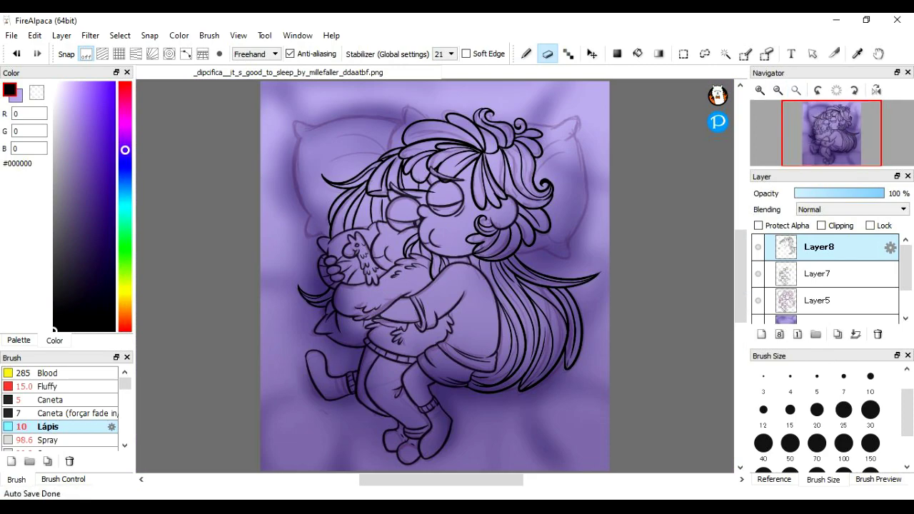
scroll(433, 191, "up", 5)
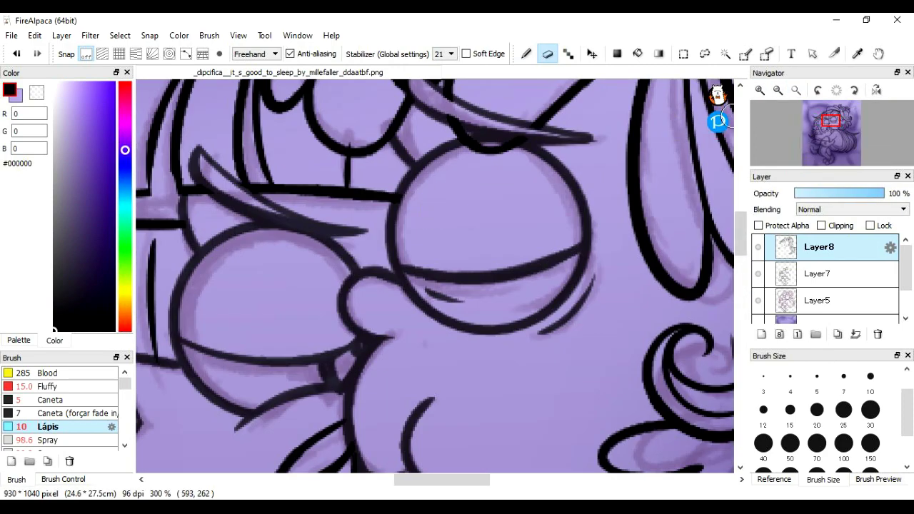
Step: Move Layer8 below Layer7 and add a new layer directly beneath Layer8
scroll(424, 187, "down", 3)
left_click_drag(819, 246, 819, 273)
left_click(817, 246)
left_click(761, 334)
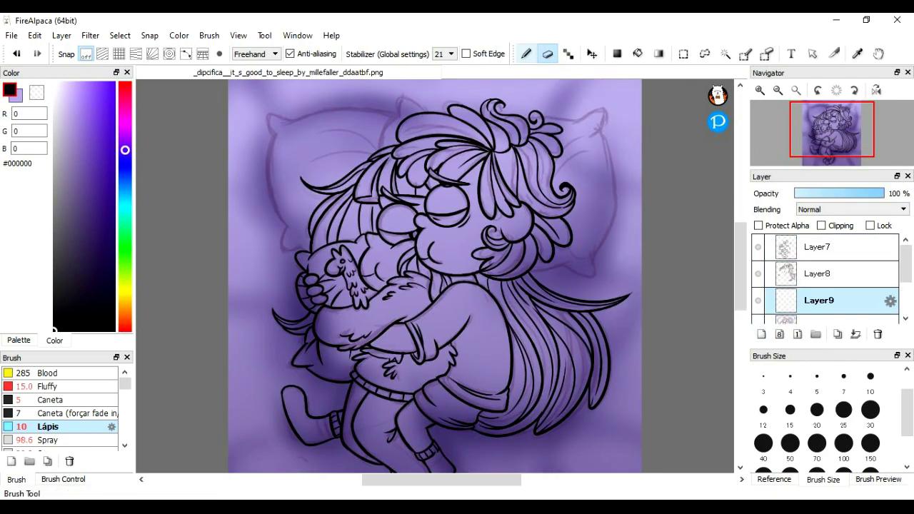
Step: Ink the pillow behind the blonde on Layer9, including its pointed corners, side edge and creases
key("b")
scroll(565, 257, "up", 4)
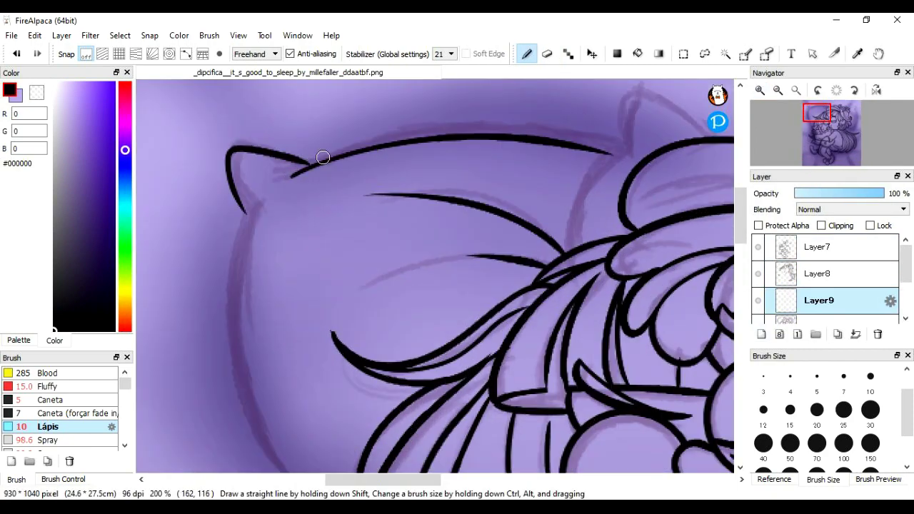
scroll(222, 103, "down", 2)
mouse_move(222, 102)
left_mouse_down()
mouse_move(267, 379)
mouse_move(280, 402)
left_mouse_up()
scroll(280, 235, "down", 3)
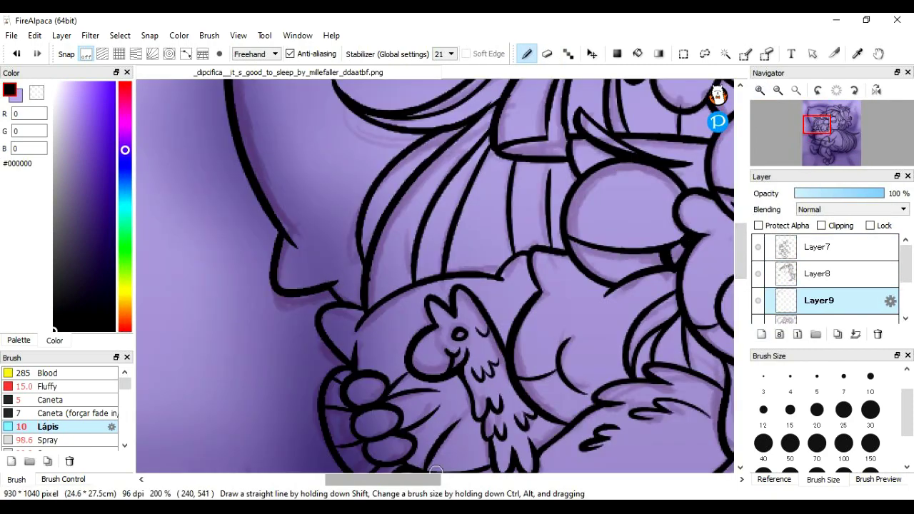
Step: Ink the pillow behind the curly-haired character, with its creases, pointed corners and outer edge
scroll(312, 363, "up", 5)
scroll(312, 363, "right", 10)
left_click_drag(335, 368, 435, 305)
scroll(346, 264, "down", 2)
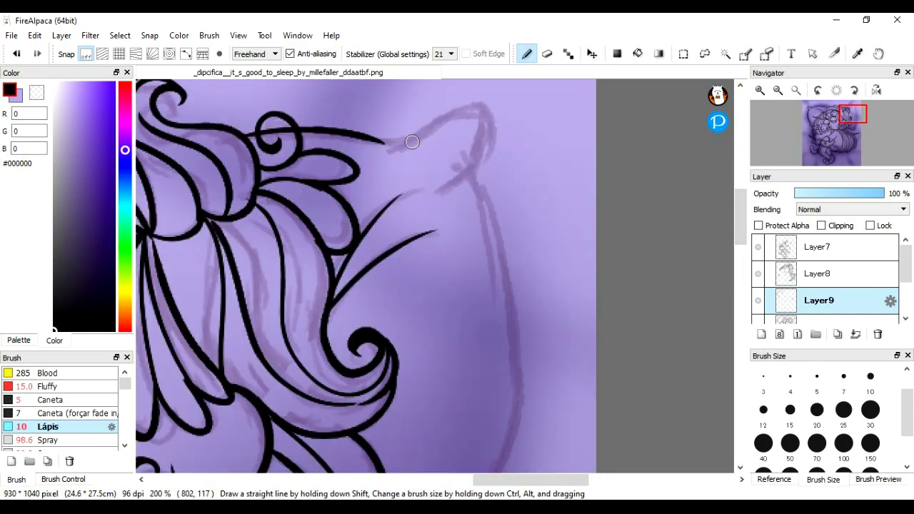
key("h")
scroll(393, 348, "up", 3)
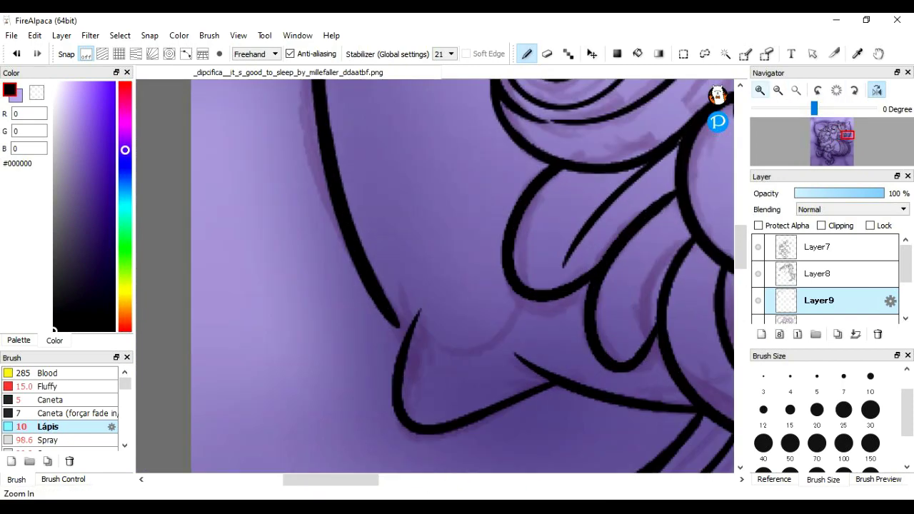
Step: Ink the remaining pillow corner that peeks out above the two heads
scroll(568, 155, "down", 6)
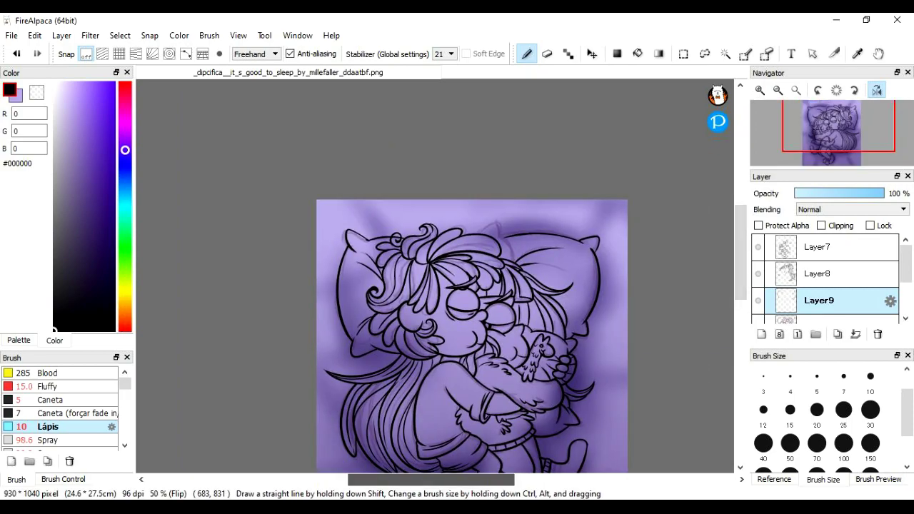
scroll(429, 161, "up", 5)
left_click_drag(428, 161, 500, 218)
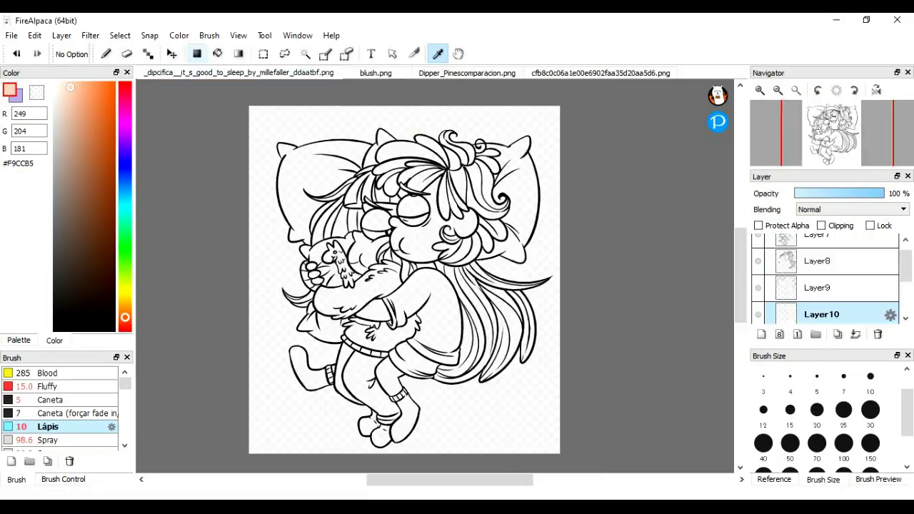
Step: Fill both characters' faces, hands and bare arm with the skin colour #F9CCB5 on Layer10
key("g")
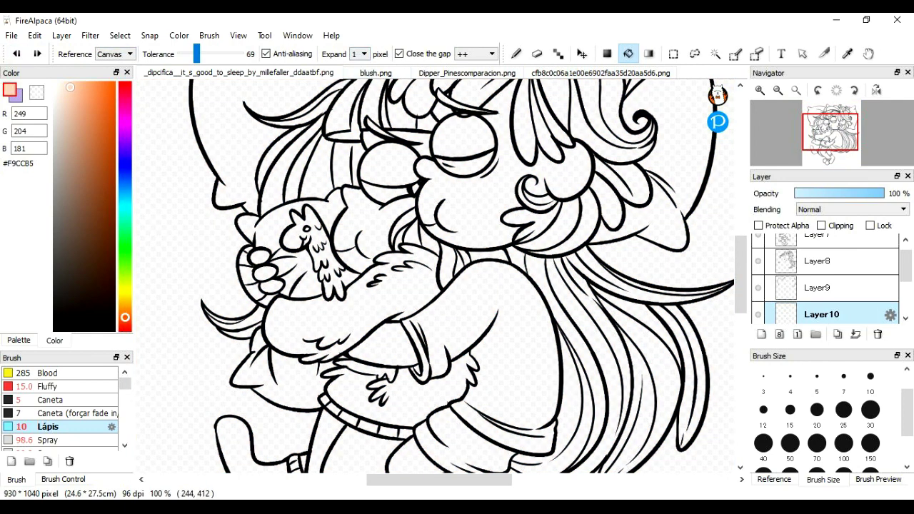
left_click(375, 214)
left_click(500, 214)
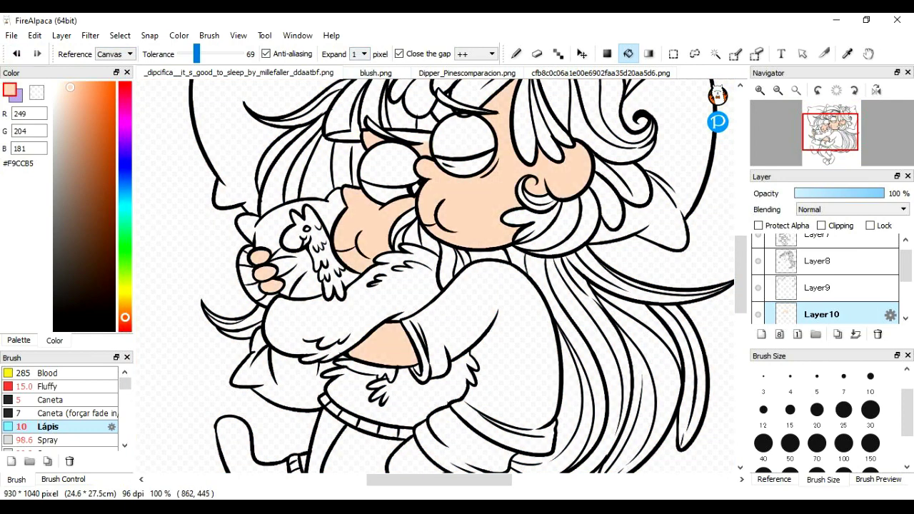
scroll(457, 285, "down", 5)
scroll(457, 286, "up", 5)
scroll(457, 143, "up", 2)
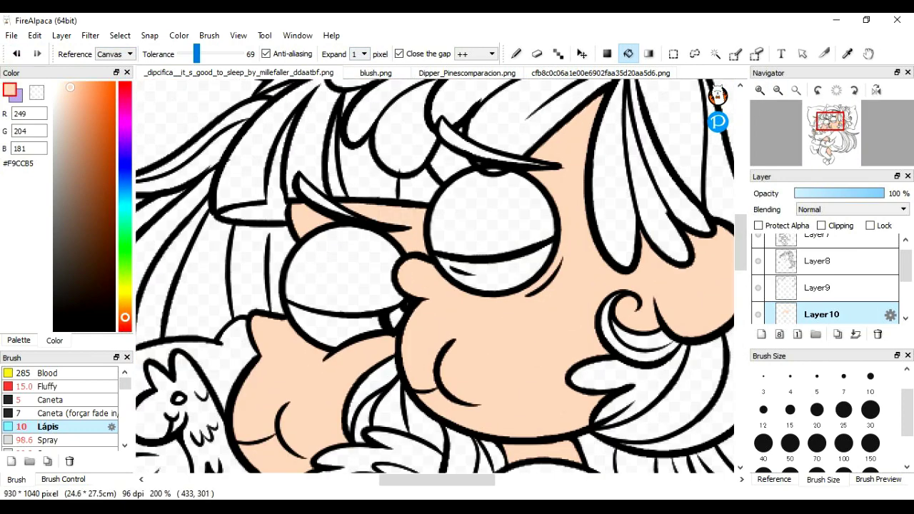
Step: Sample the purple eyelid colour #BE9EC2 from the reference on Layer1 and fill the blonde's eye with it
key("b")
left_click(857, 53)
scroll(825, 286, "down", 1)
left_click(758, 309)
left_click(492, 228)
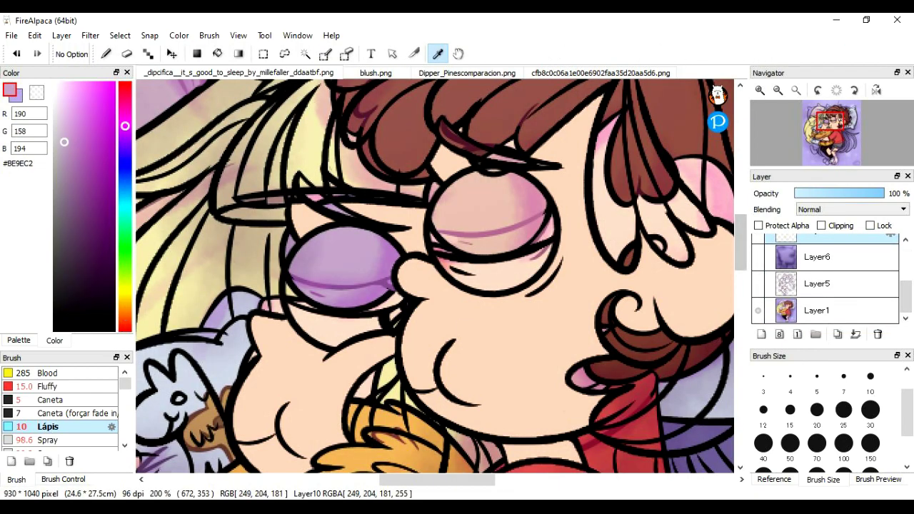
left_click(759, 309)
key("g")
left_click(343, 271)
key("b")
key("g")
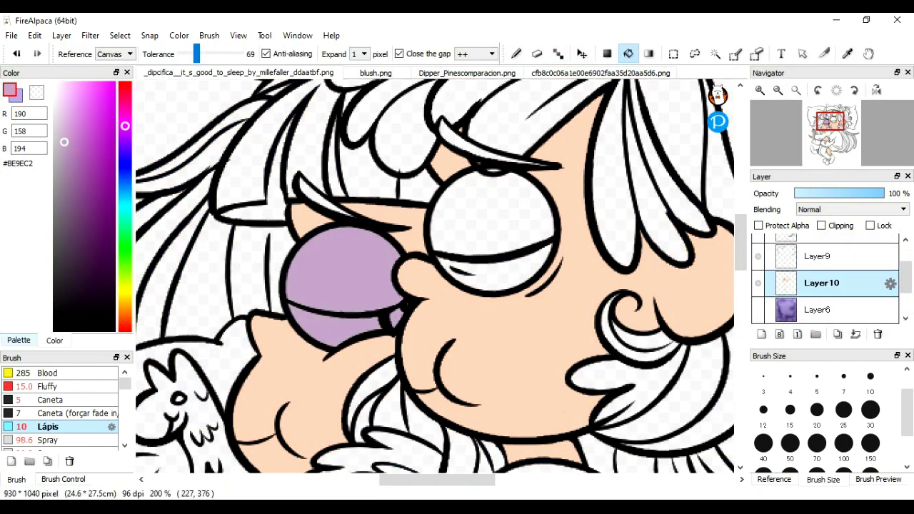
Step: Fill the curly-haired character's eye with a reddish-brown swatch from the saved palette
left_click(19, 340)
left_click(109, 85)
left_click(493, 228)
Step: Add a new layer above Layer10, set its blending to Multiply and brush a short stroke on the curly-haired character's nose
key("b")
left_click(761, 335)
left_click(850, 209)
left_click(821, 245)
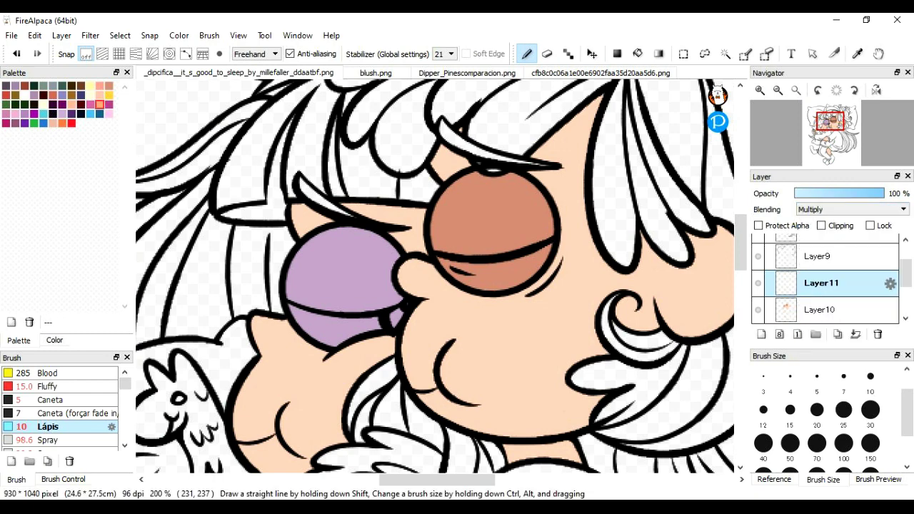
left_click(63, 479)
left_click_drag(411, 275, 432, 289)
key("e")
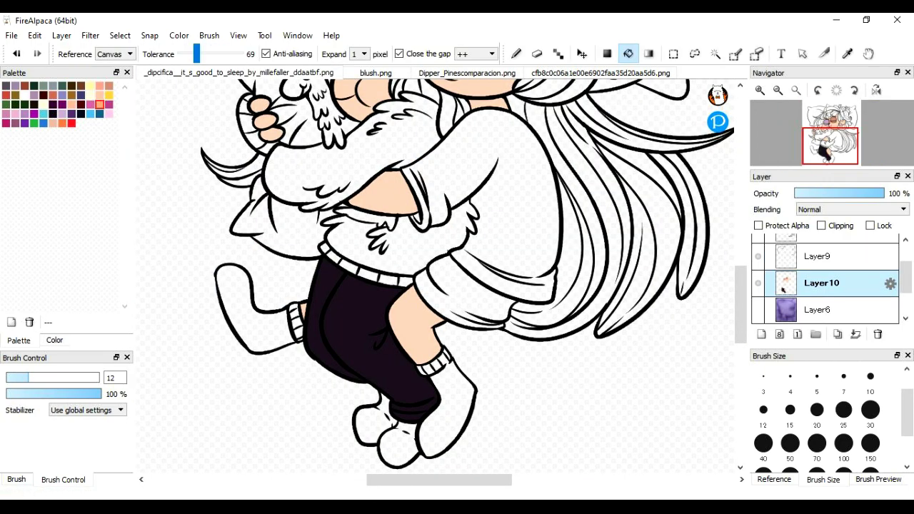
Step: Fill the curly-haired character's shirt and sleeve with orange-red on Layer10
key("b")
key("g")
key("b")
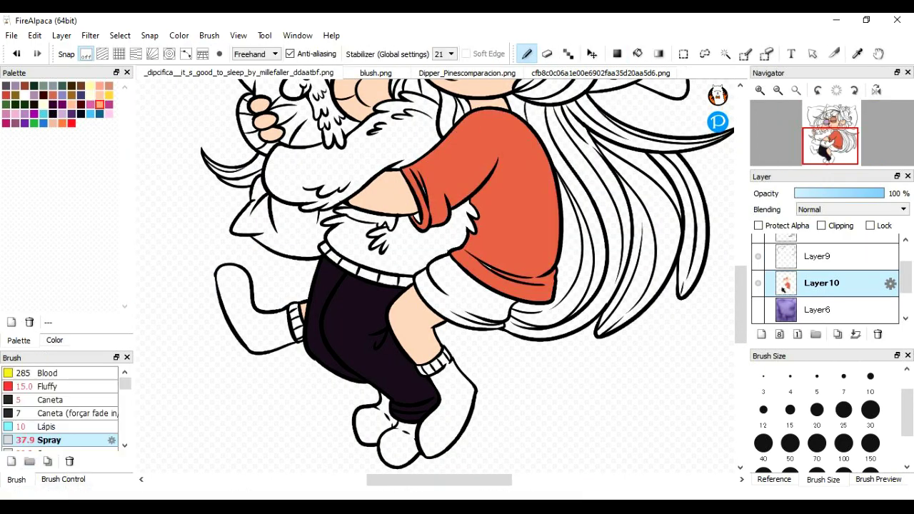
Step: Fill the curly-haired character's shorts with dark grey on Layer10
scroll(411, 238, "up", 2)
key("g")
scroll(434, 276, "down", 3)
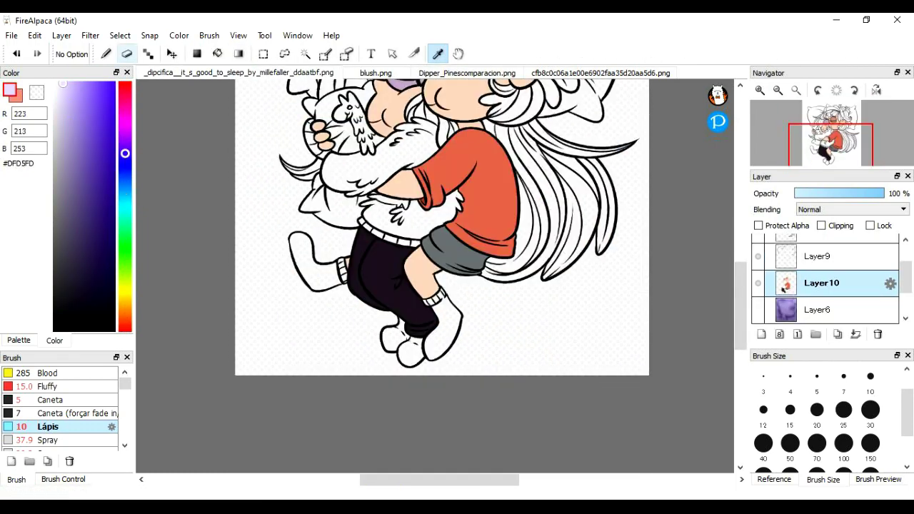
Step: Fill the two long ribbed socks and their cuffs with lavender #DFD5FD on a new layer above Layer10
key("g")
scroll(435, 215, "up", 2)
left_click(464, 207)
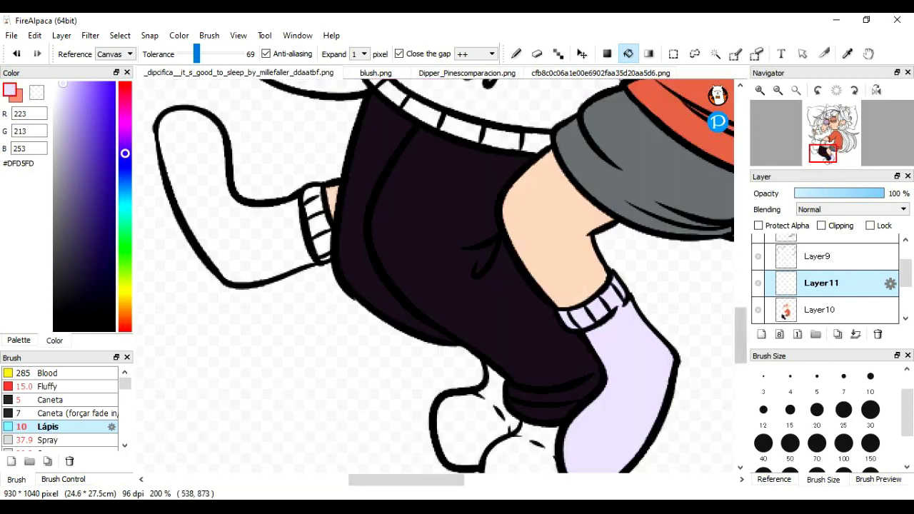
left_click(300, 236)
Step: Brush a salmon #EE8A7A stripe across each lavender sock with alpha protected, and merge the sock layer into Layer10
key("b")
left_click_drag(272, 208, 299, 267)
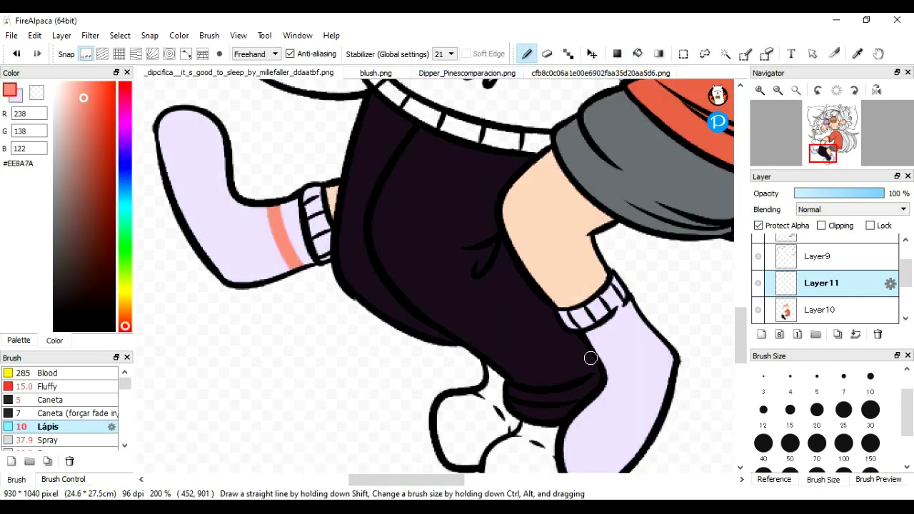
left_click_drag(603, 325, 639, 357)
left_click(174, 187, "alt")
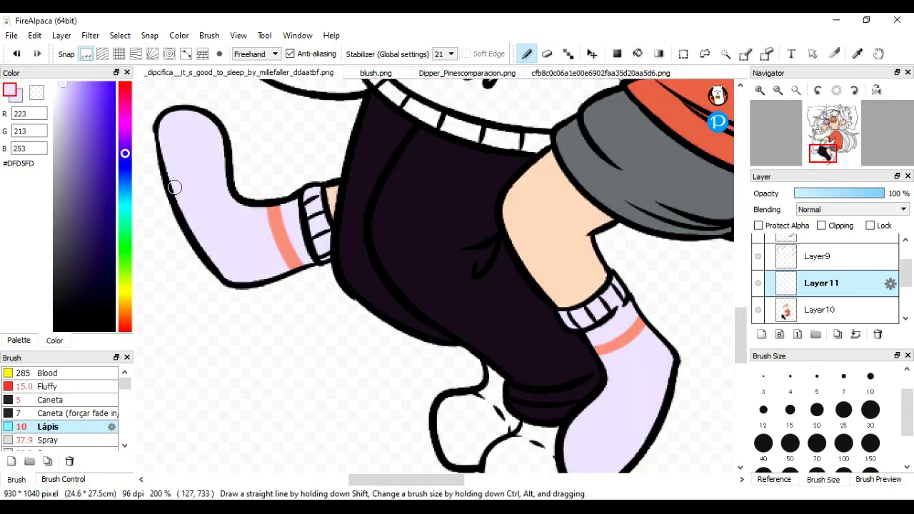
scroll(436, 210, "down", 4)
key("ctrl+e")
Step: Sample yellow #FFE078 from the brown-haired girl's sweater reference and fill the blonde's sweater sleeve and body with it
scroll(494, 222, "up", 3)
left_click(467, 73)
left_click(438, 428, "alt")
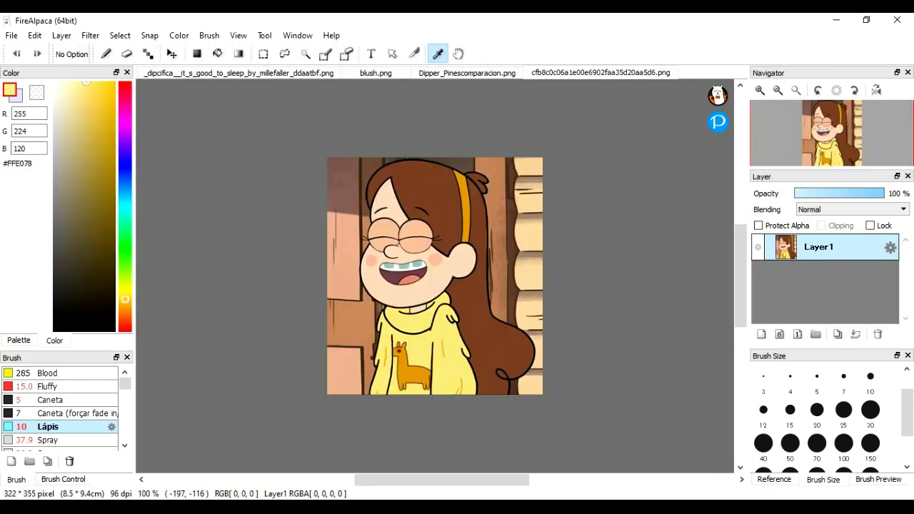
left_click(239, 73)
key("g")
left_click(759, 90)
left_click(428, 172)
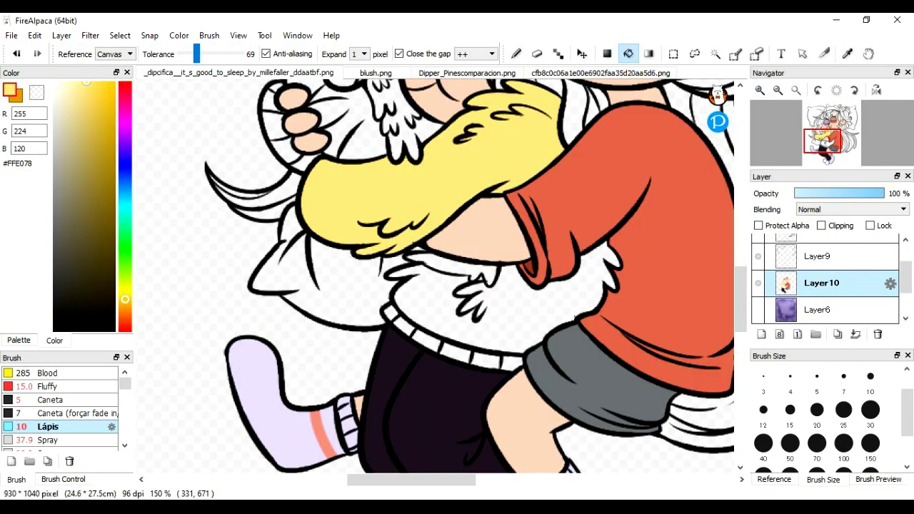
left_click(490, 314)
Step: Fill the patch under the sleeve with orange #DC9500, and the sweater's waistband and wrist cuff with mustard #D1B247
key("b")
left_click_drag(471, 276, 488, 291)
left_click(113, 116)
key("g")
left_click(443, 260)
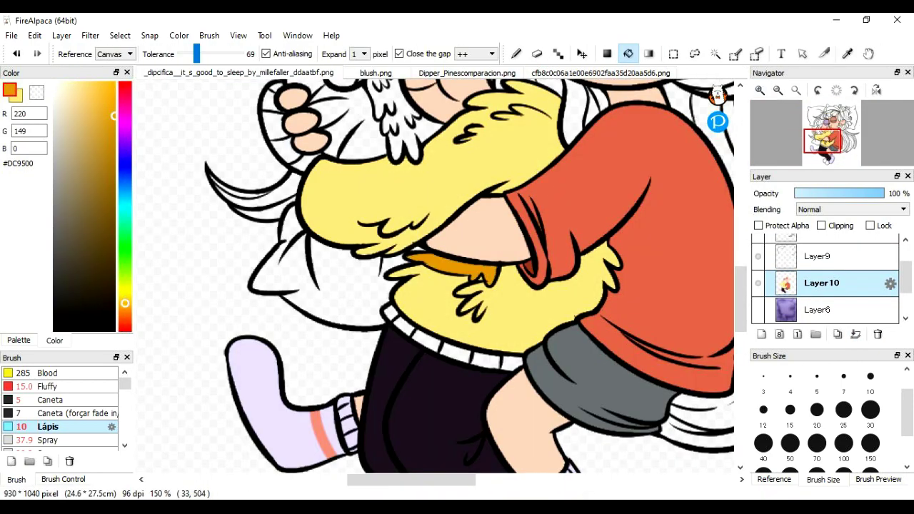
key("b")
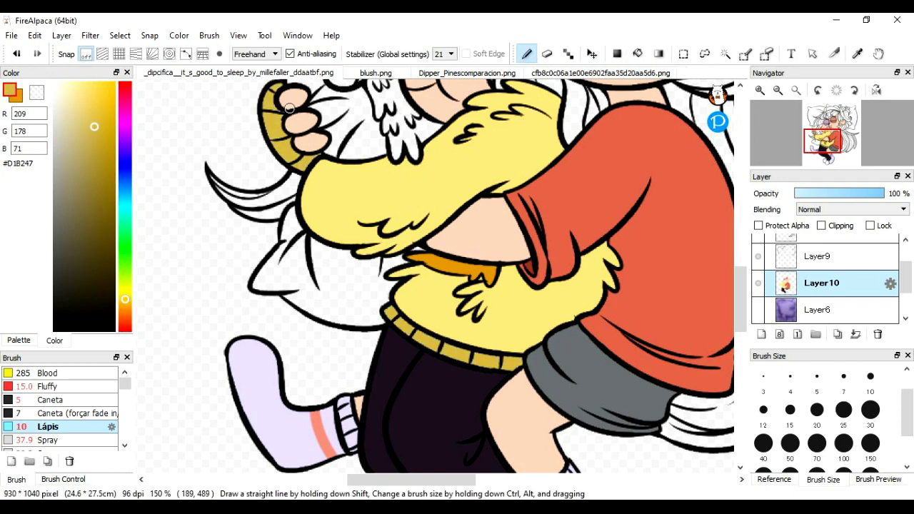
Step: Sample the llama's brown from the reference on Layer1, shift it to #B79138 and fill the llama with it
scroll(435, 275, "up", 2)
scroll(825, 282, "down", 2)
left_click(757, 310)
key("alt")
left_click(389, 143)
left_click(758, 310)
key("g")
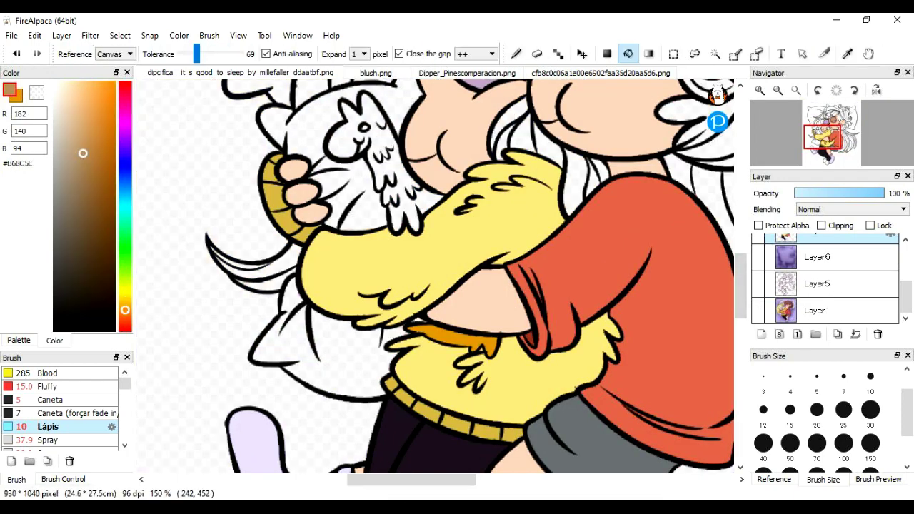
left_click(125, 302)
left_click(96, 151)
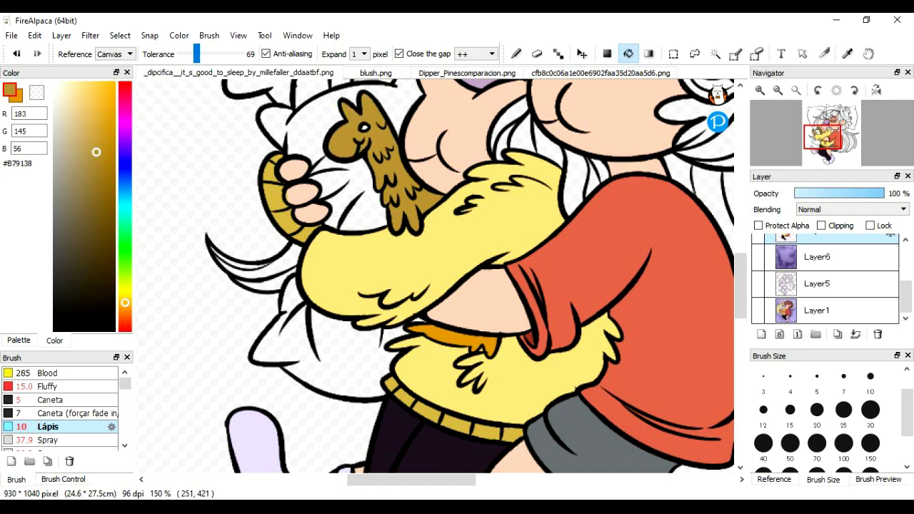
Step: Fill the blonde's front and back hair locks with pale yellow #FDF4A5 on a new layer above Layer10
key("b")
left_click(778, 90)
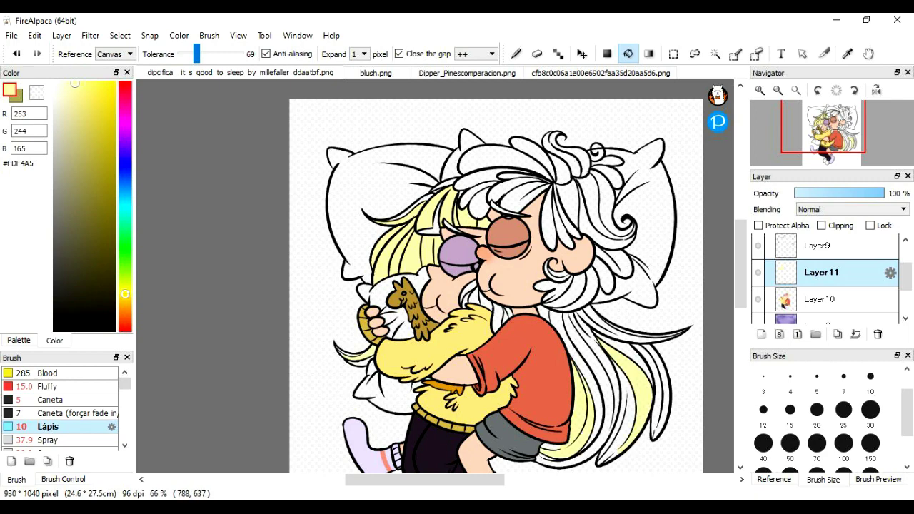
key("ctrl+plus")
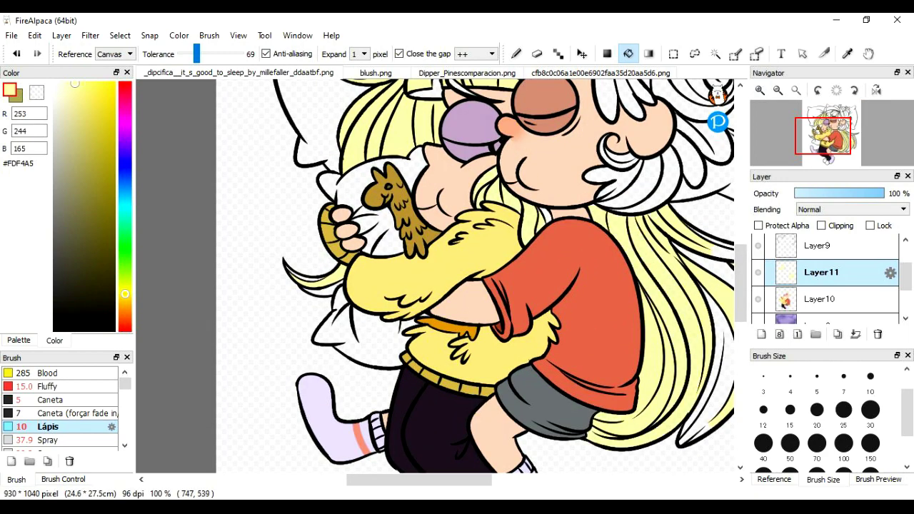
scroll(436, 279, "right", 3)
scroll(435, 278, "up", 8)
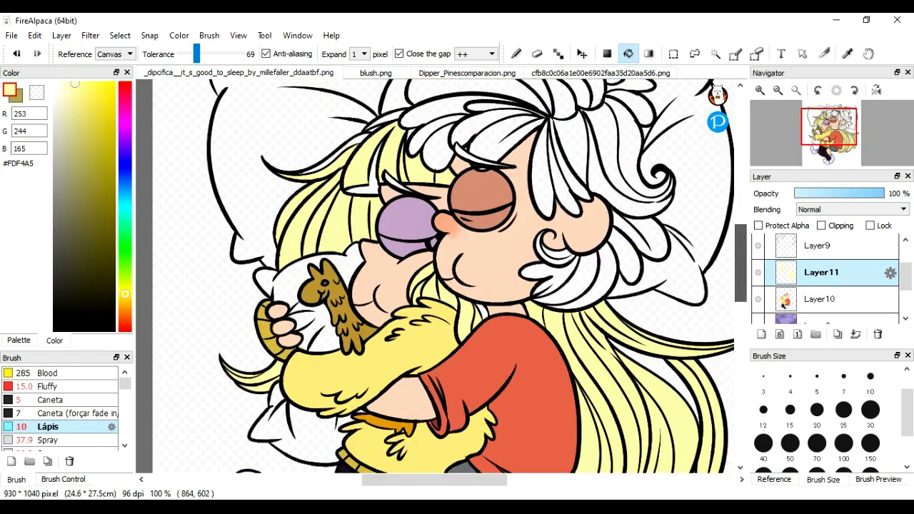
Step: Fill the underside of the blonde's fringe and her eyebrow with olive #A9A357 on Layer11
key("b")
key("ctrl+plus")
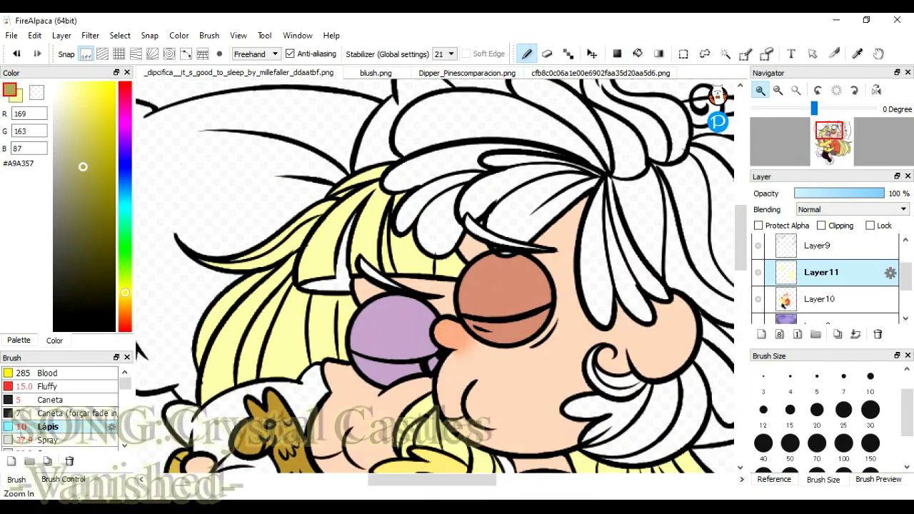
key("ctrl+plus")
key("g")
key("ctrl+minus")
key("ctrl+minus")
scroll(435, 278, "down", 5)
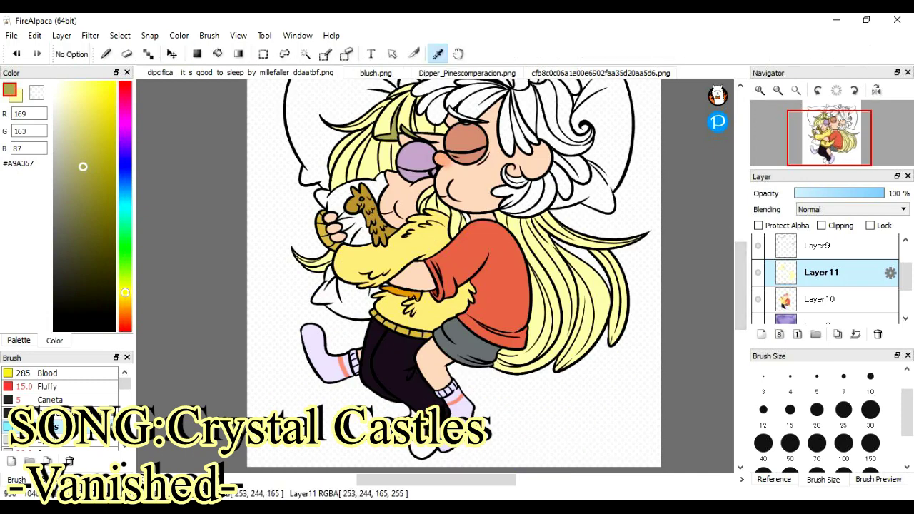
Step: Paint wavy cream #FFFCE2 highlight bands across the blonde's back hair on a new Add-blended layer clipped to Layer11
left_click(500, 463, "alt")
key("b")
key("ctrl+plus")
key("ctrl+plus")
scroll(494, 432, "right", 5)
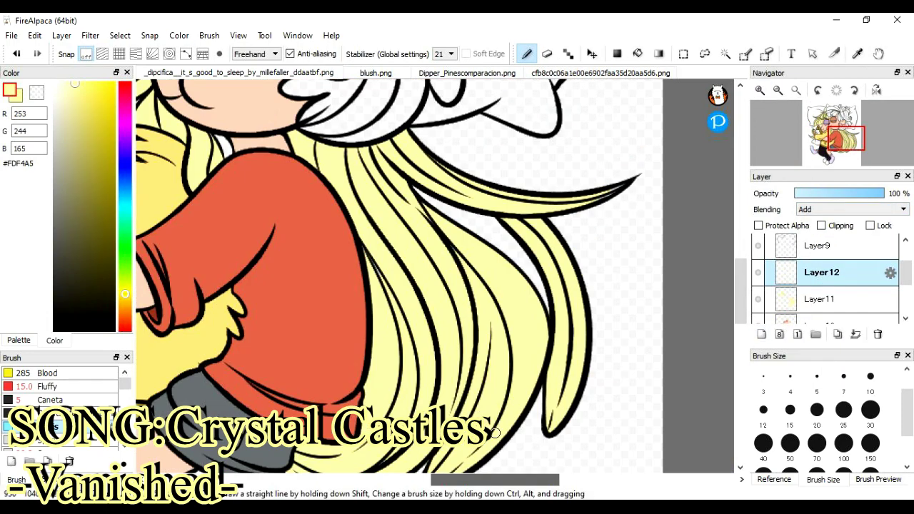
left_click(529, 290, "alt")
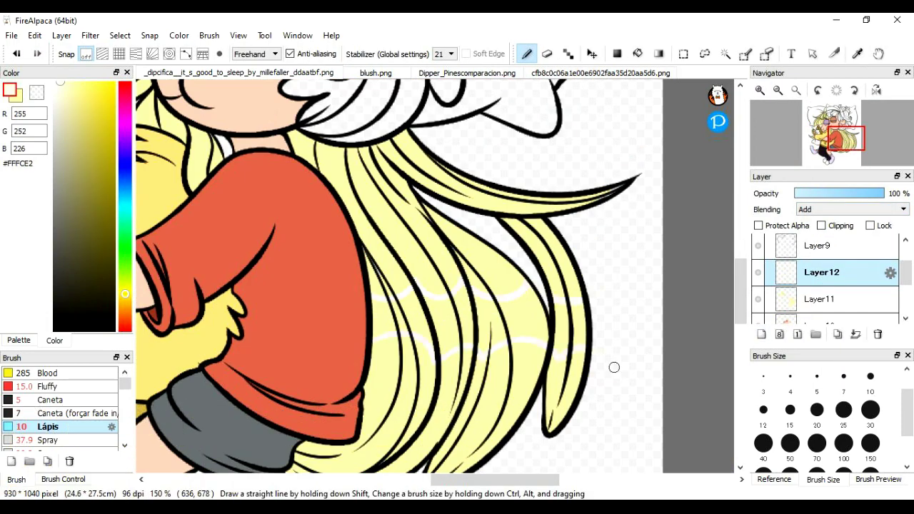
key("g")
left_click(821, 225)
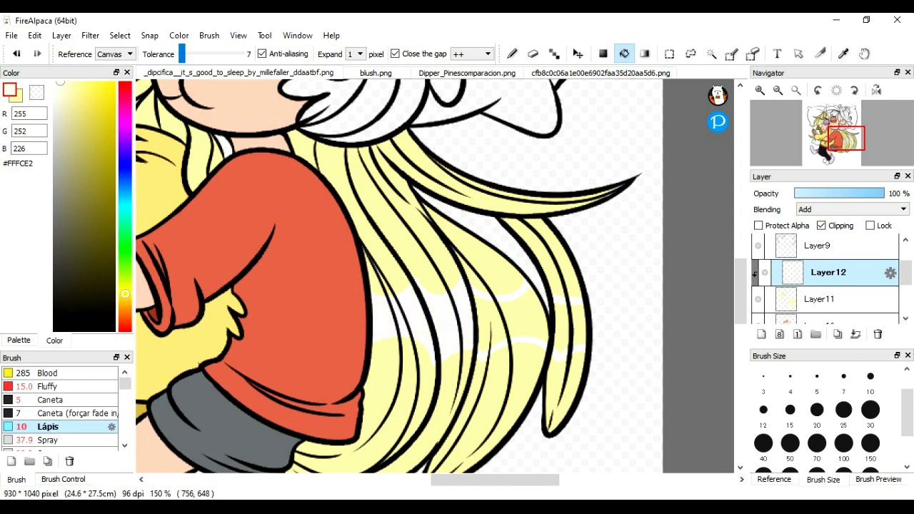
Step: Add cream highlights to the blonde's fringe and front locks, and merge the highlight layer into Layer11
scroll(435, 282, "up", 4)
scroll(435, 283, "left", 5)
key("b")
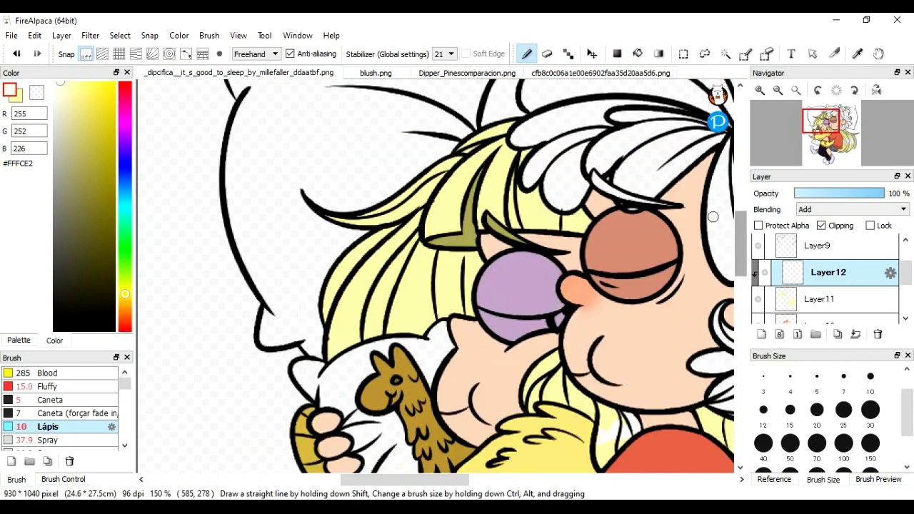
left_click(821, 299)
key("g")
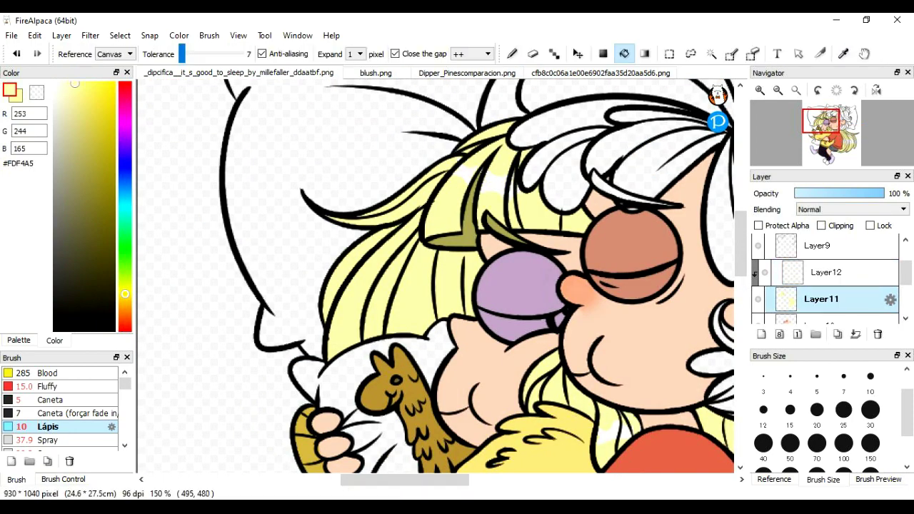
key("ctrl+minus")
key("ctrl+minus")
left_click_drag(821, 129, 837, 125)
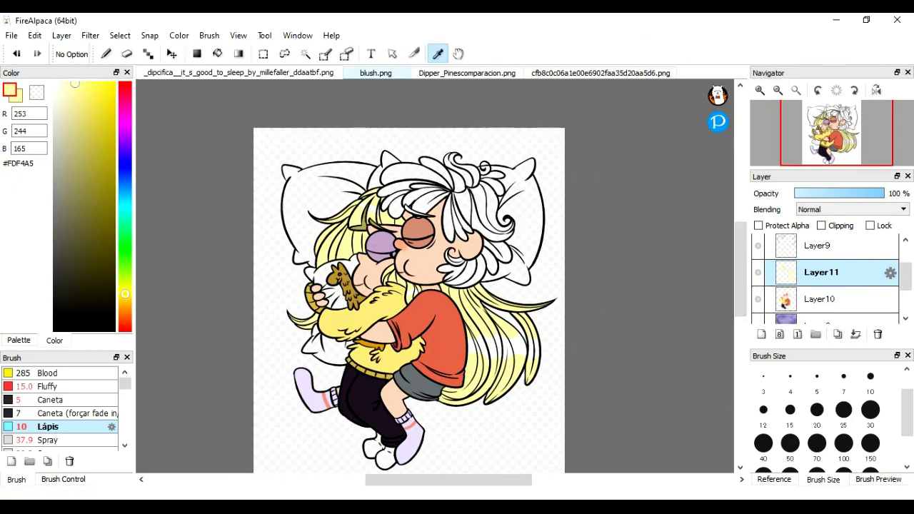
Step: Fill the curly-haired character's fringe with sampled brown #7D452A on a new layer above Layer11, using fill tolerance 86
left_click(343, 357, "alt")
left_click(761, 334)
key("ctrl+plus")
key("ctrl+plus")
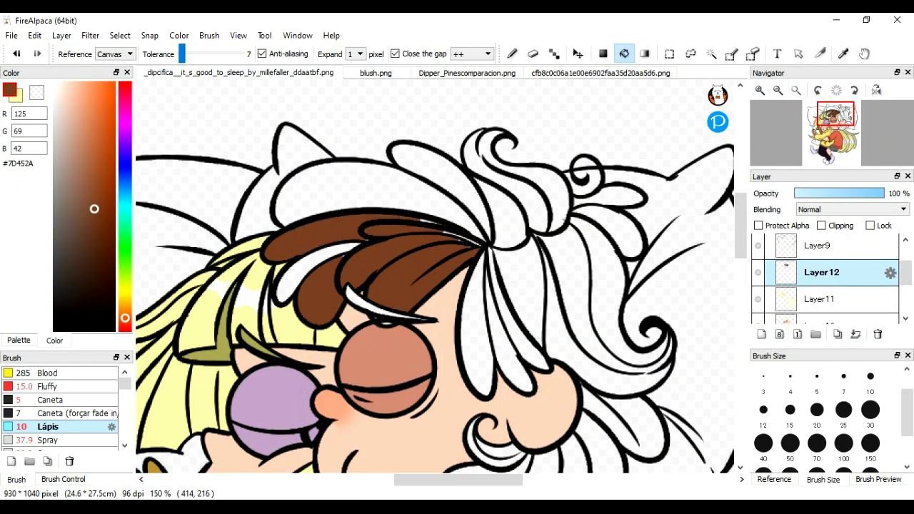
key("ctrl+z")
left_click_drag(182, 53, 201, 53)
left_click(371, 187)
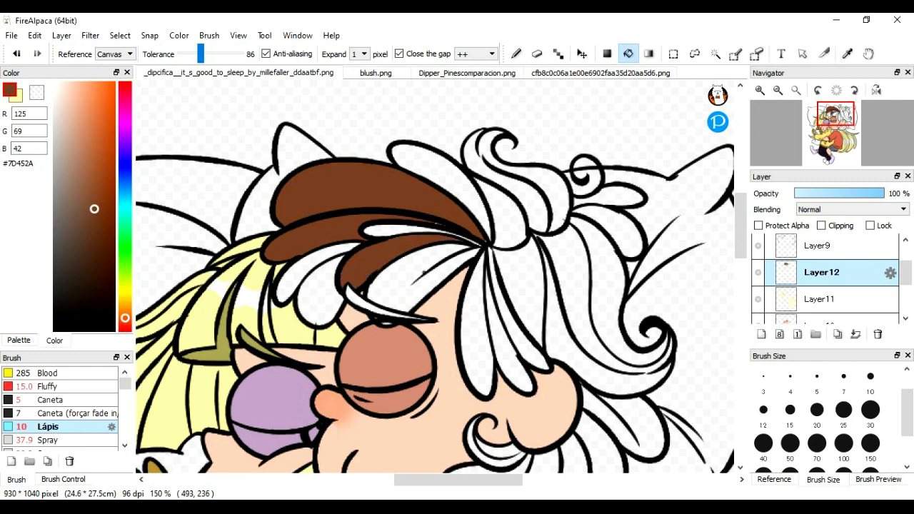
left_click(321, 286)
left_click(423, 278)
Step: Fill the crown, side, back and lower curls of the curly-haired character with brown #7D452A on Layer12
left_click(517, 319)
left_click(441, 193)
left_click(528, 194)
left_click(592, 300)
left_click(599, 336)
left_click(629, 304)
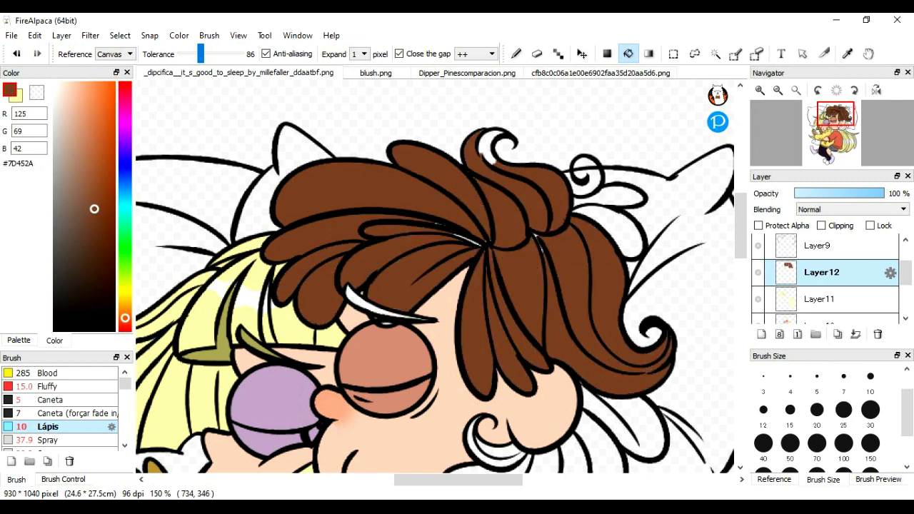
left_click(622, 419)
left_click(579, 450)
scroll(504, 461, "down", 3)
Step: Touch up the unfilled gaps in the brown hair and fill the tip of the topmost curl
key("b")
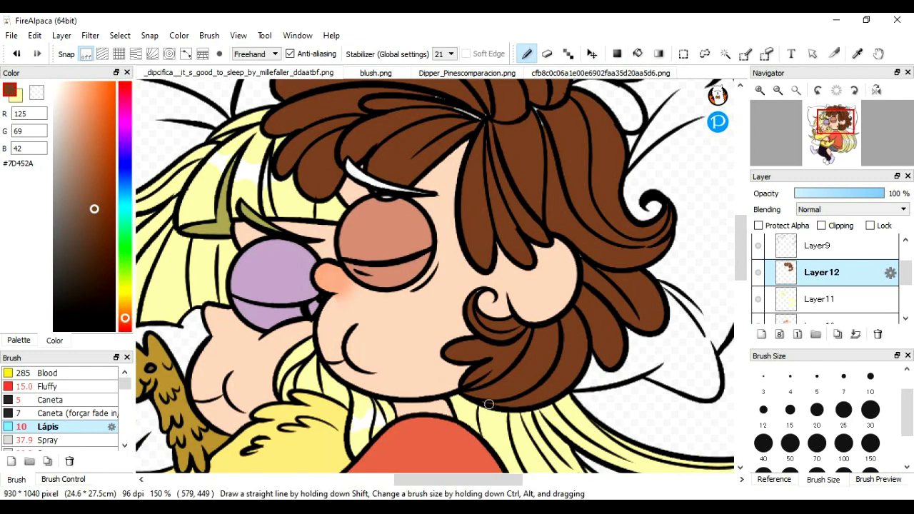
scroll(373, 340, "up", 4)
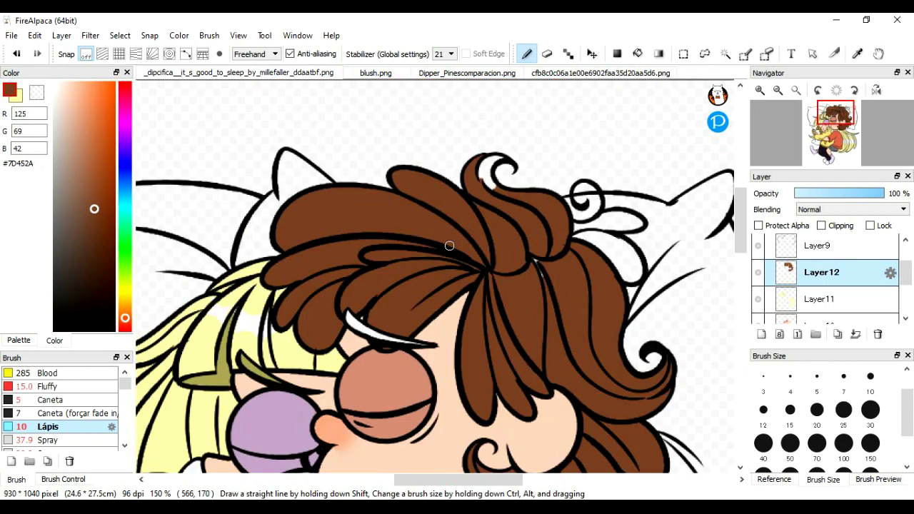
key("g")
left_click(489, 174)
key("b")
Step: Fill the curly-haired character's rear locks and eyebrow with dark brown #5F3019
key("g")
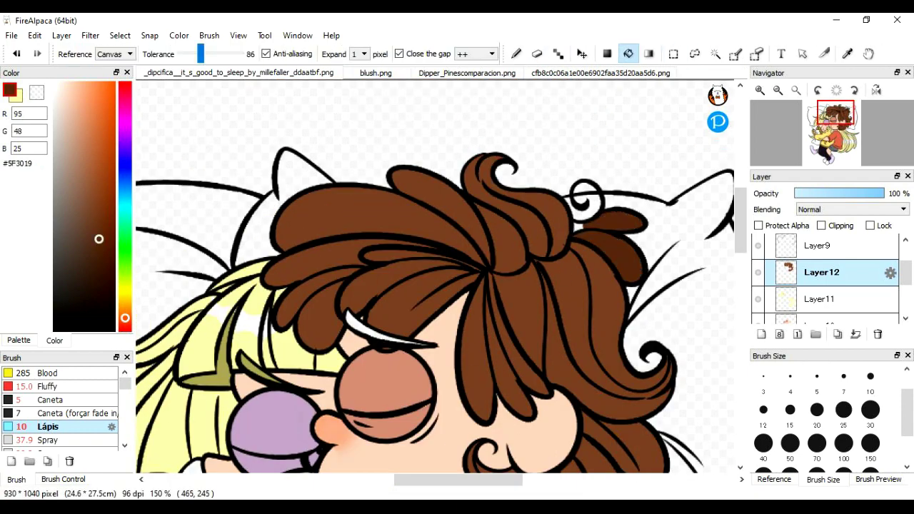
left_click(361, 320)
key("b")
key("g")
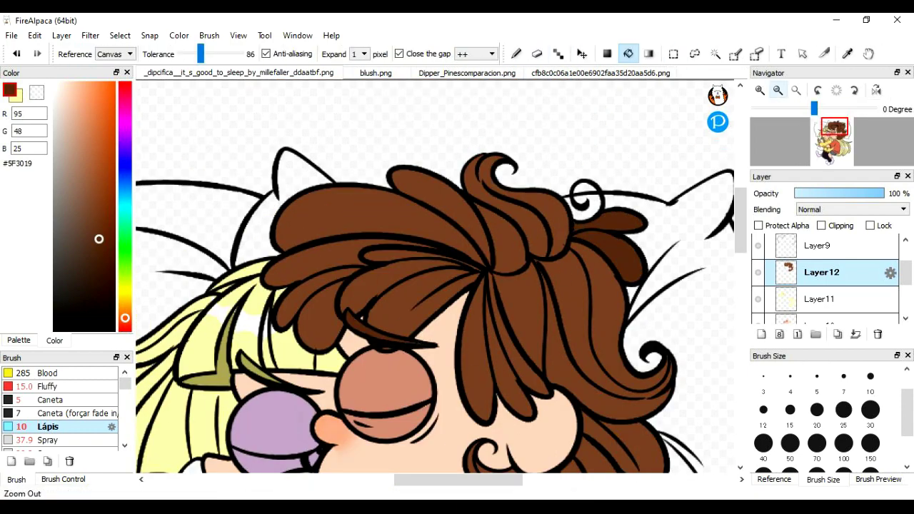
Step: Draw wavy highlight outlines and small shine spots on the curly hair with brown #7D452A on a new Add-blended layer
key("ctrl+minus")
key("ctrl+minus")
key("ctrl+shift+n")
key("i")
key("b")
key("ctrl+plus")
key("ctrl+plus")
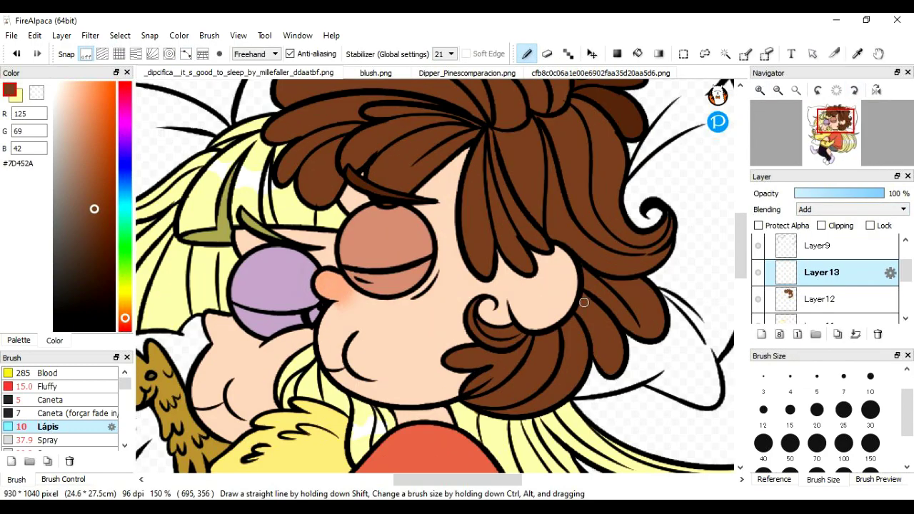
scroll(622, 346, "up", 2)
left_click_drag(404, 131, 417, 166)
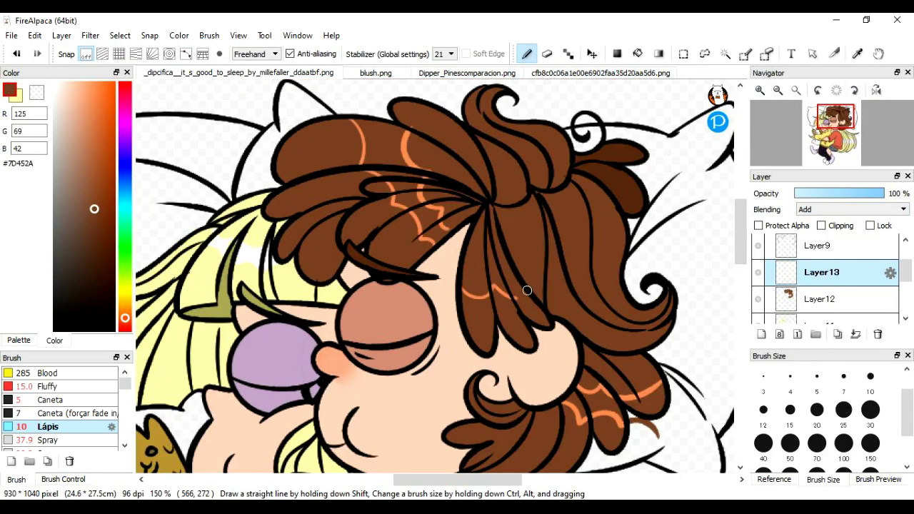
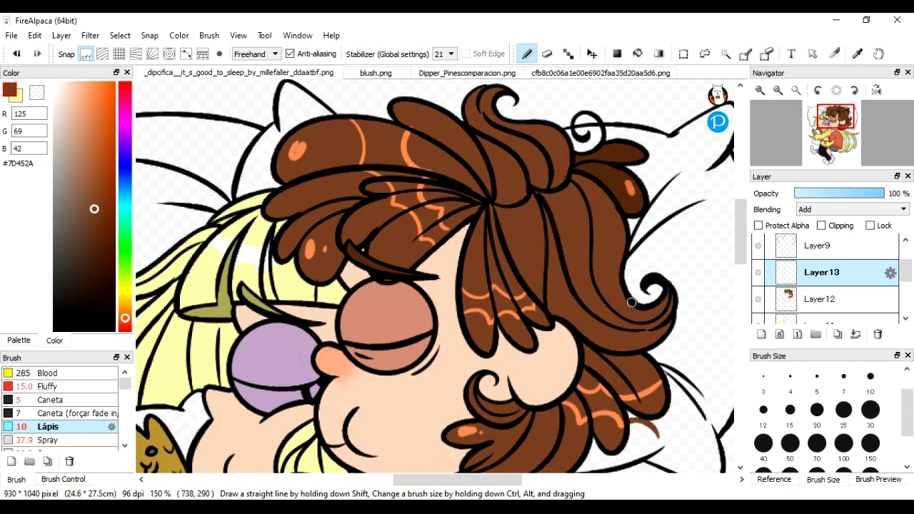
Step: Fill the outlined hair highlights with fill tolerance 35, and clip Layer13 to Layer12 at 39% opacity
scroll(631, 302, "down", 2)
key("g")
left_click(428, 122)
key("ctrl+z")
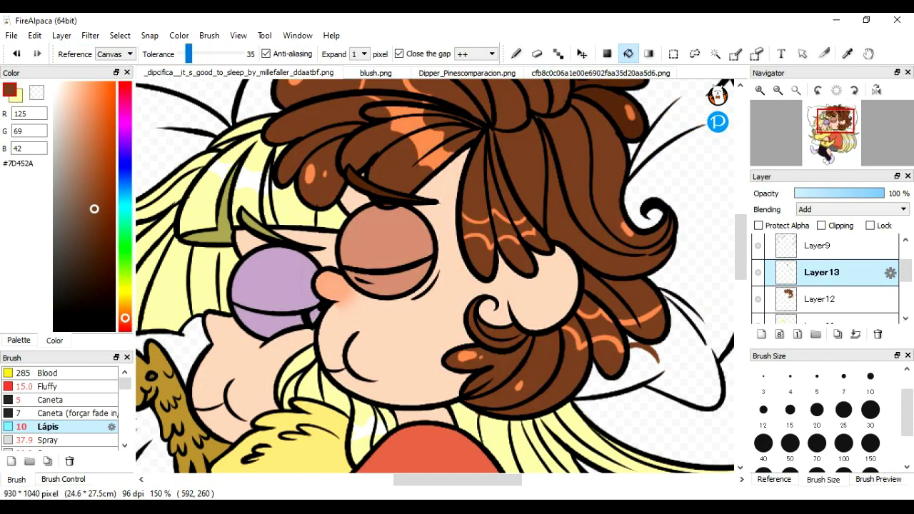
left_click(839, 193)
left_click(821, 226)
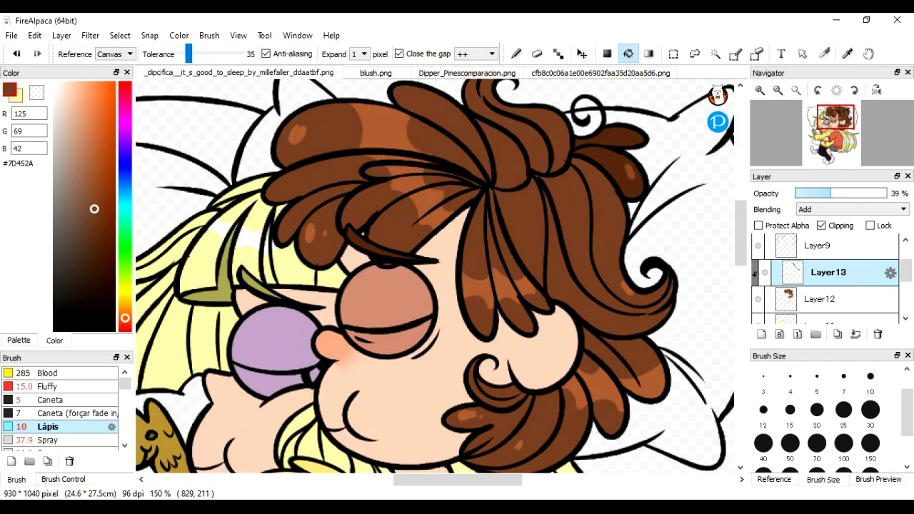
Step: Merge the brown hair and its highlights into Layer11, and add a new empty layer above it
left_click(777, 90)
left_click(778, 90)
left_click(878, 333)
Step: Draw the highlight band outlines on the orange eyelid with #F9CCB5, fill them in, and merge the highlight into Layer10
left_click(760, 90)
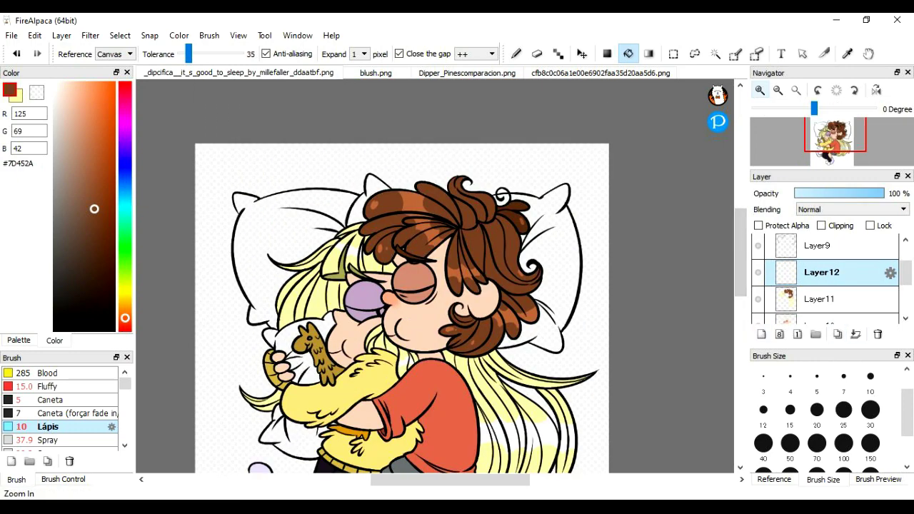
left_click(760, 90)
left_click(349, 206, "alt")
key("ctrl+plus")
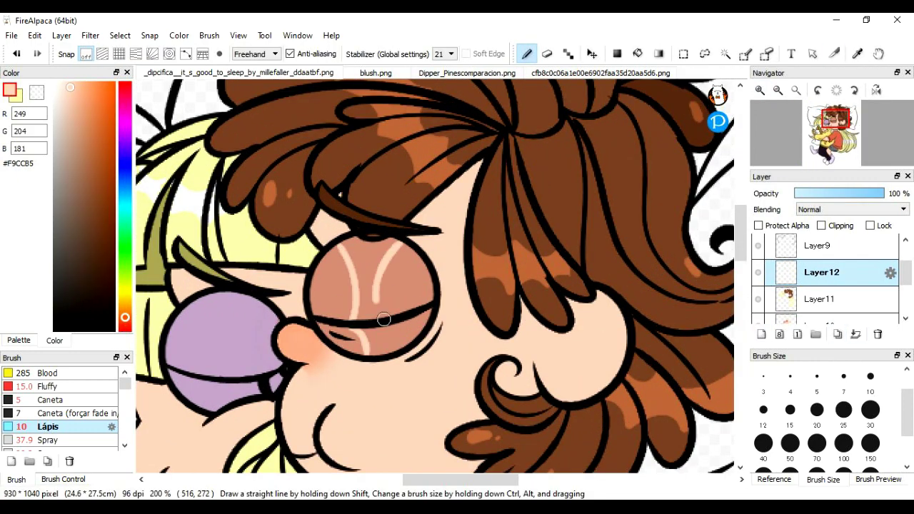
left_click_drag(383, 319, 389, 349)
key("g")
key("ctrl+z")
left_click_drag(822, 272, 822, 304)
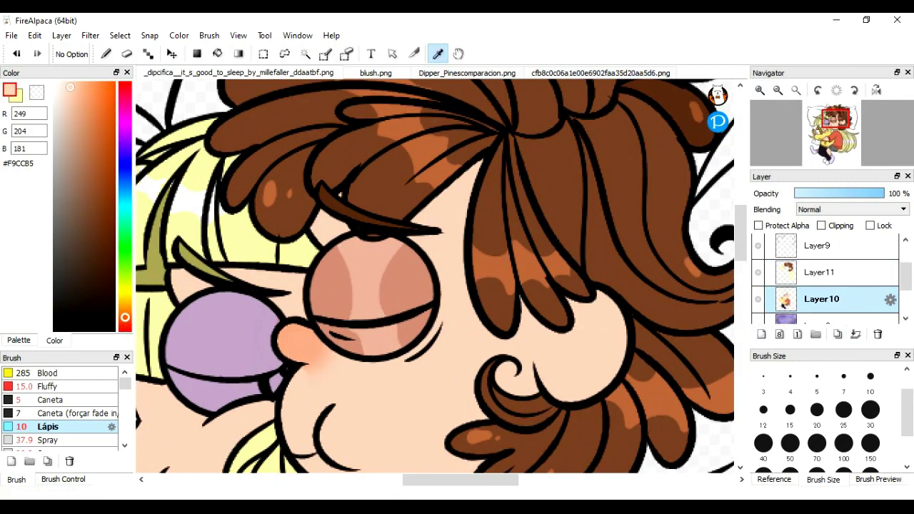
Step: Draw and fill a highlight band across the purple eyelid with #EEC6F2 on a new layer, and lower its opacity
left_click(221, 308, "alt")
key("b")
left_click_drag(214, 299, 216, 374)
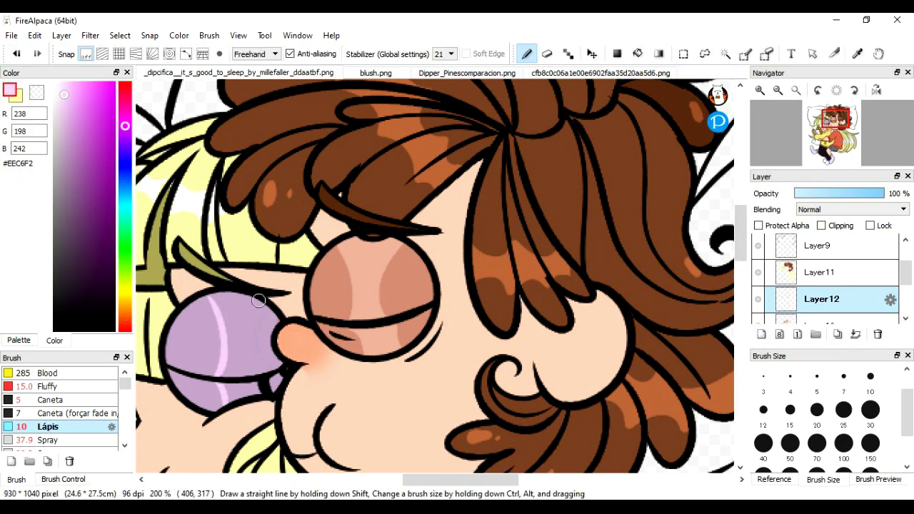
left_click_drag(252, 296, 253, 377)
key("g")
left_click(232, 336)
left_click(777, 90)
left_click(777, 90)
left_click_drag(883, 192, 849, 193)
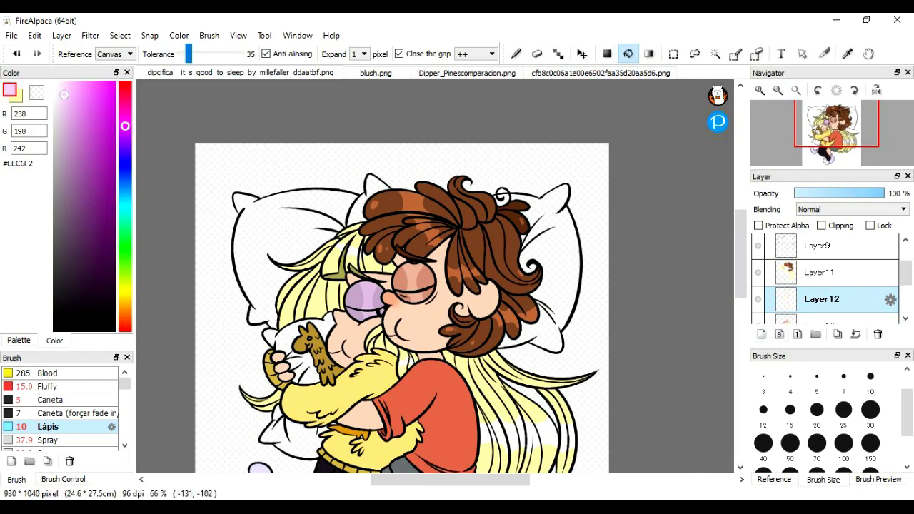
Step: Paint soft pink #F7648B blush on both characters' faces with an 87-pixel brush at 7% opacity
left_click(124, 93)
left_click(90, 89)
left_click(63, 479)
key("ctrl+plus")
key("ctrl+plus")
key("b")
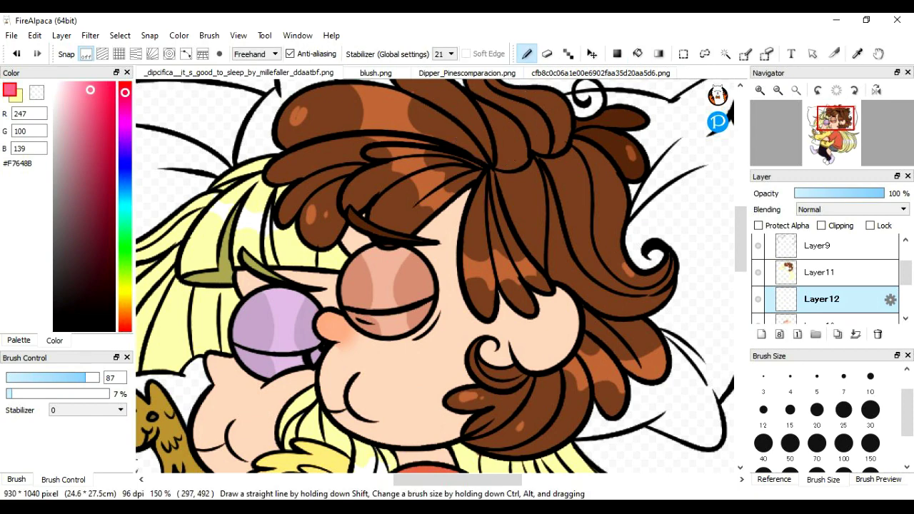
key("XF86AudioPlay")
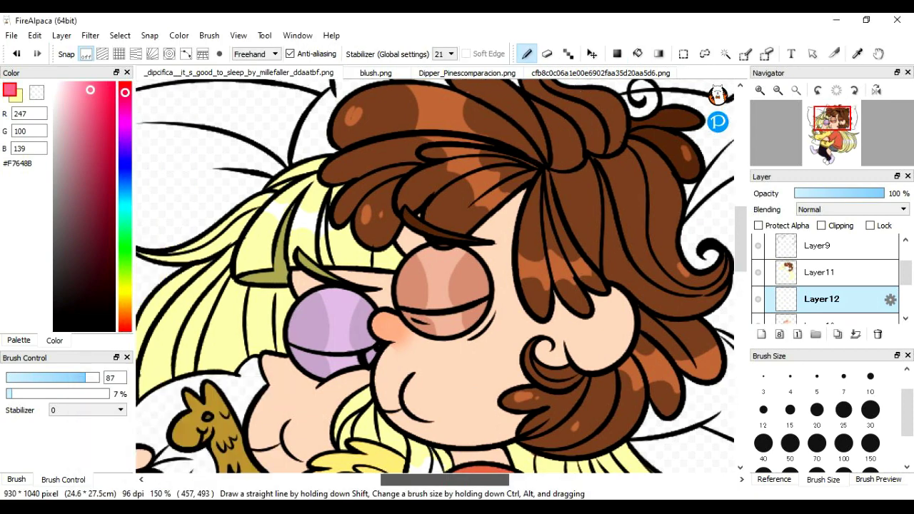
left_click_drag(299, 357, 335, 385)
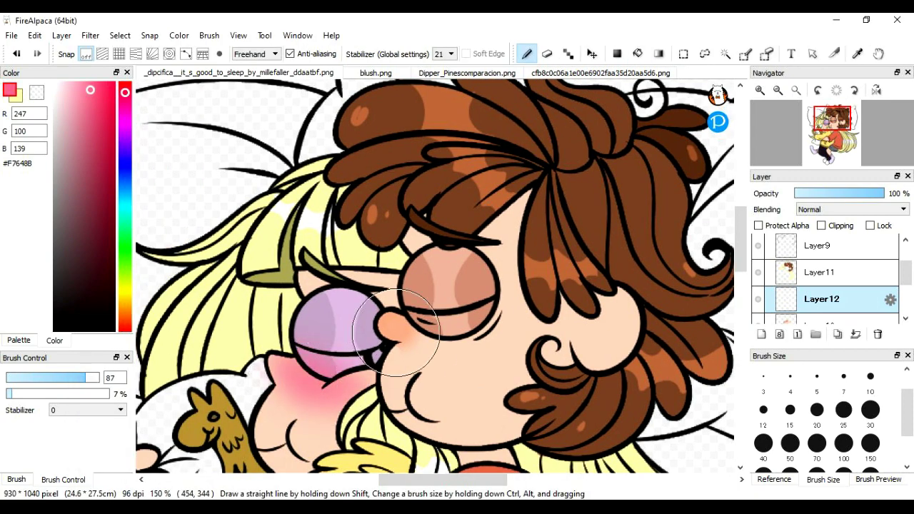
left_click_drag(385, 307, 457, 336)
left_click_drag(400, 321, 500, 357)
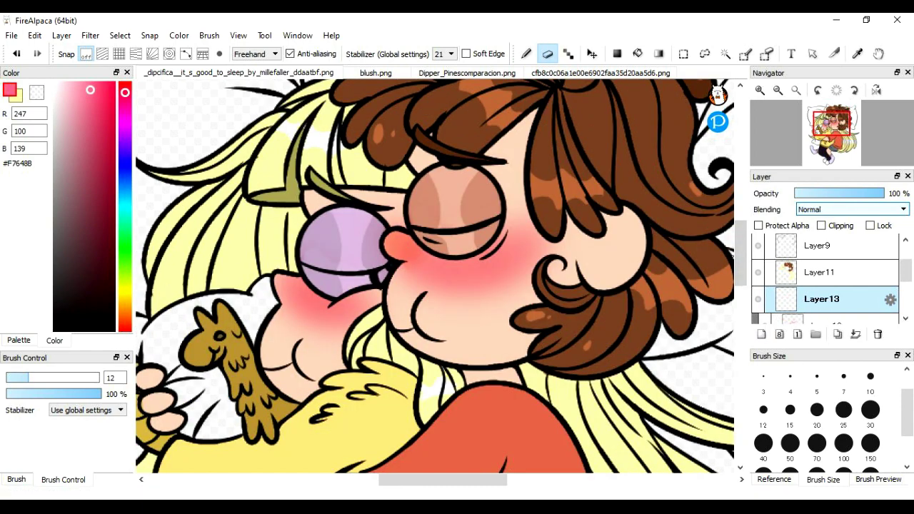
Step: Add #FFEAEF shine spots to the blush on an Add layer at 41%, and merge the 81% Multiply blush layer into Layer10
key("b")
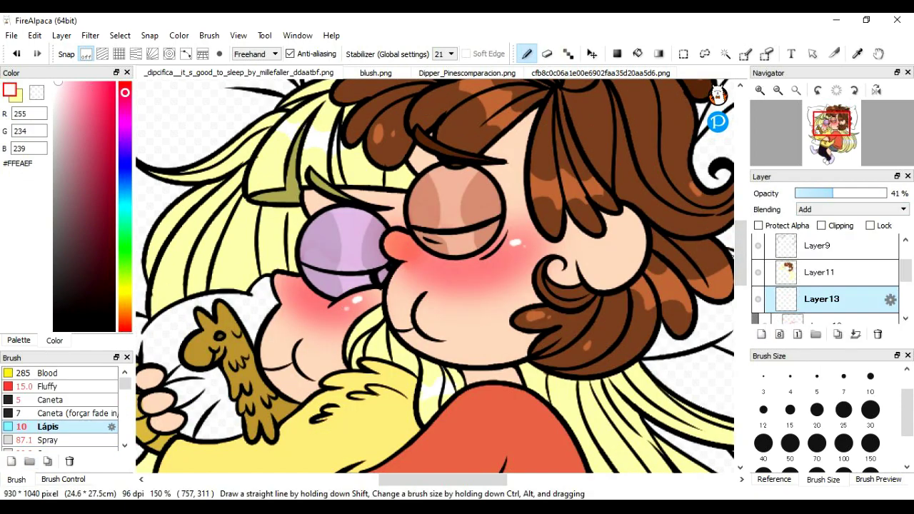
scroll(828, 279, "down", 1)
left_click(828, 270)
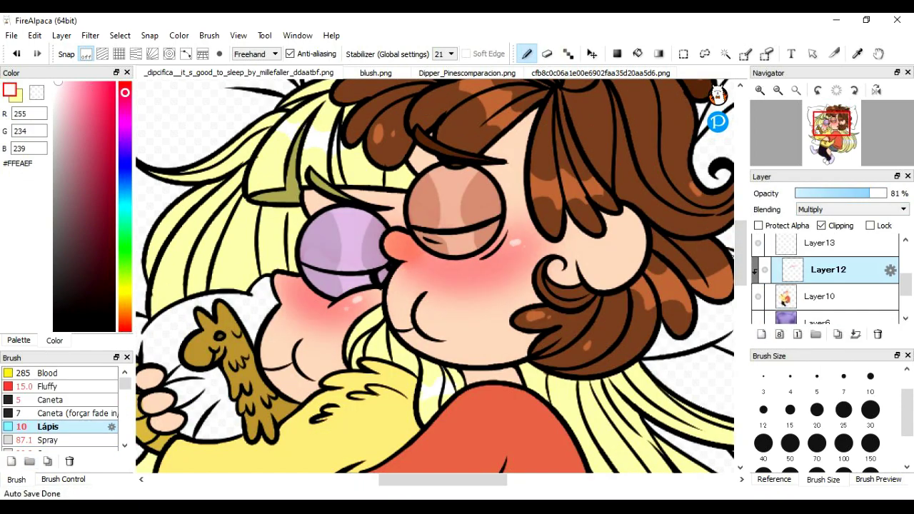
key("ctrl+e")
Step: Fill the curly-haired character's pillow with blue-grey #C5CCDA, the other large pillow with pink, and the small pillow with lilac #DBC3DD
key("ctrl+minus")
key("ctrl+minus")
key("alt")
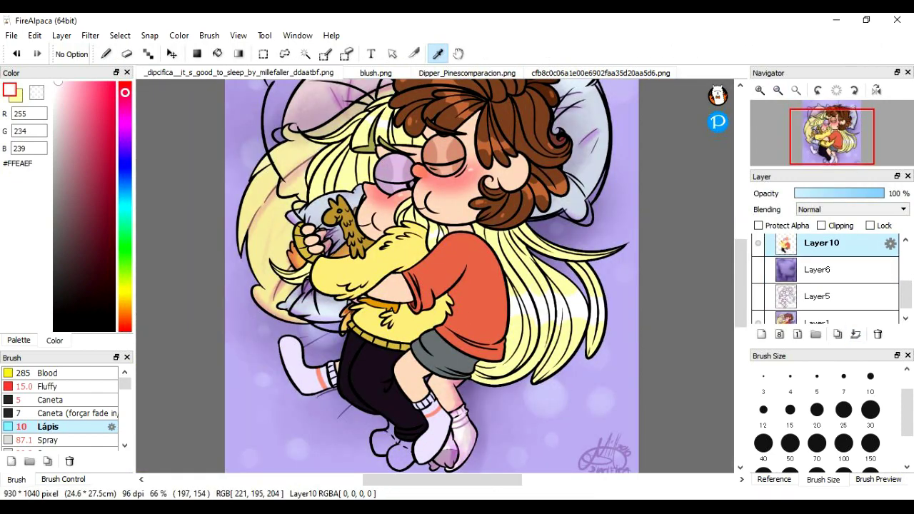
key("ctrl+z")
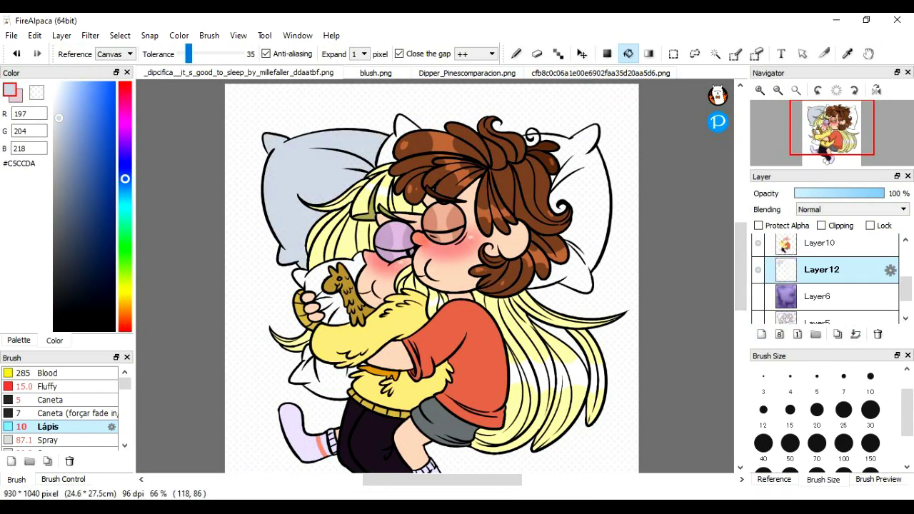
left_click(575, 171)
left_click(124, 95)
left_click(315, 172)
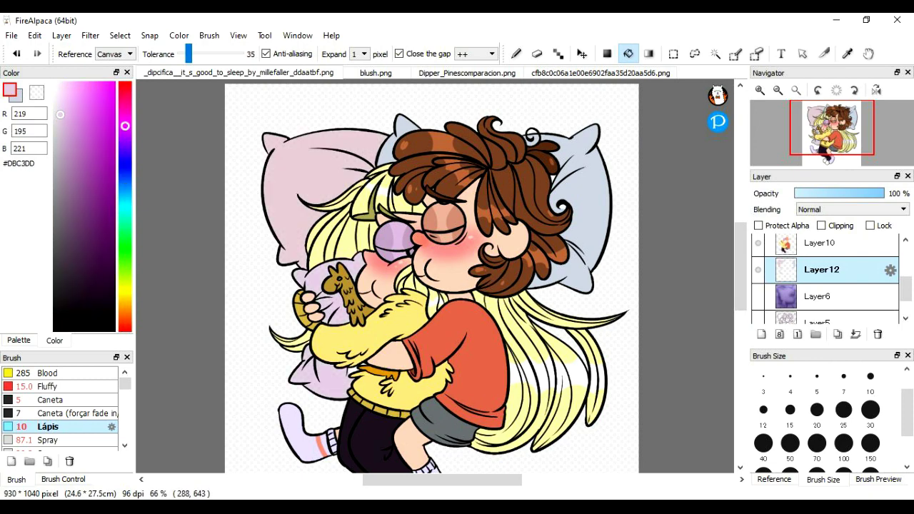
Step: Add a clipped Multiply layer above the pillow colours and softly shade the small lilac pillow with a brush at 7% opacity
left_click(760, 90)
left_click(759, 90)
left_click(777, 90)
left_click(761, 334)
left_click(852, 209)
left_click(842, 236)
left_click(821, 226)
left_click(516, 53)
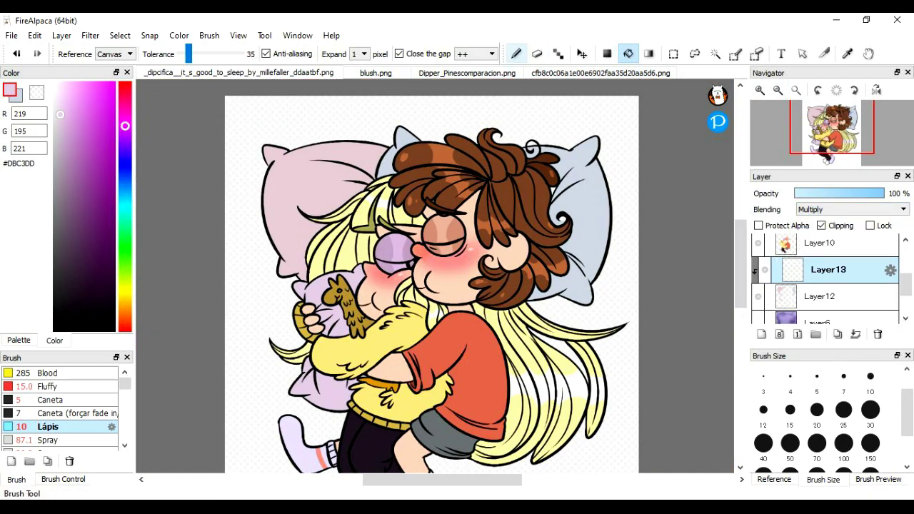
key("alt")
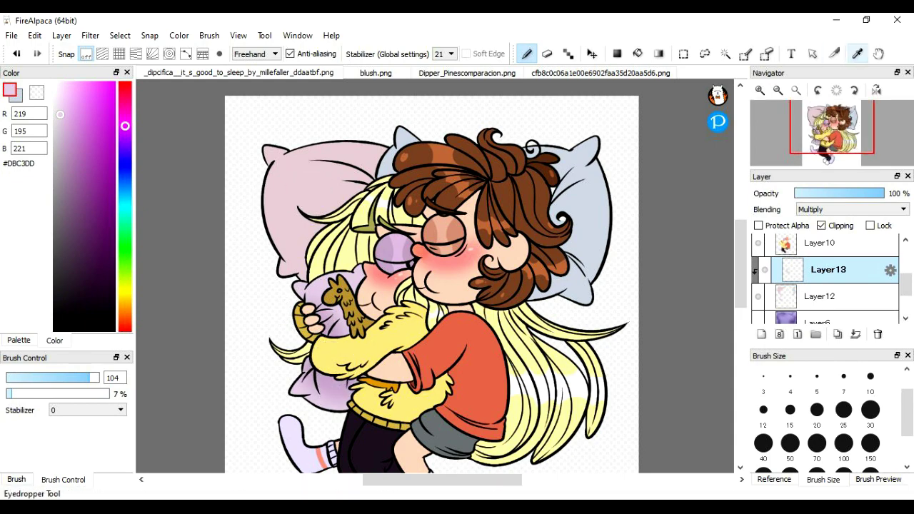
Step: Softly shade the pink pillow with #DC8FA8 and the blue pillow with #657BAA on the Multiply layer
left_click(125, 95)
left_click(77, 136)
left_click_drag(357, 161, 325, 239)
left_click_drag(335, 154, 307, 246)
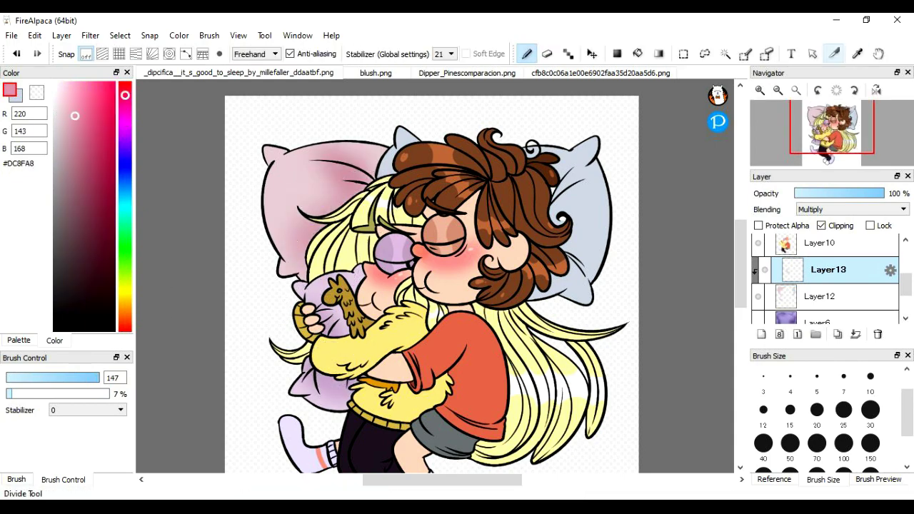
left_click(125, 178)
left_click(77, 165)
left_click_drag(564, 211, 560, 253)
Step: Set the pillow shading layer to 61% opacity and merge it into the pillow colour layer
left_click(575, 182, "alt")
left_click(821, 296)
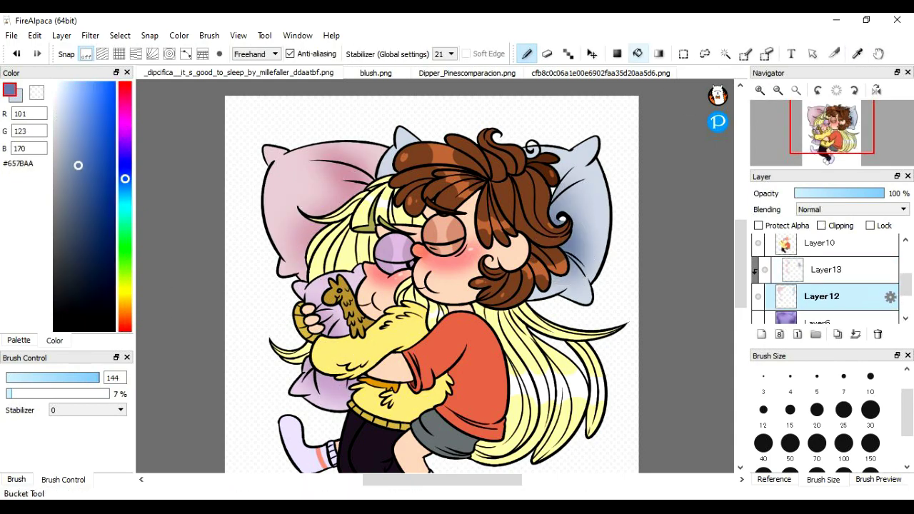
left_click(628, 54)
left_click(826, 269)
scroll(432, 286, "down", 2)
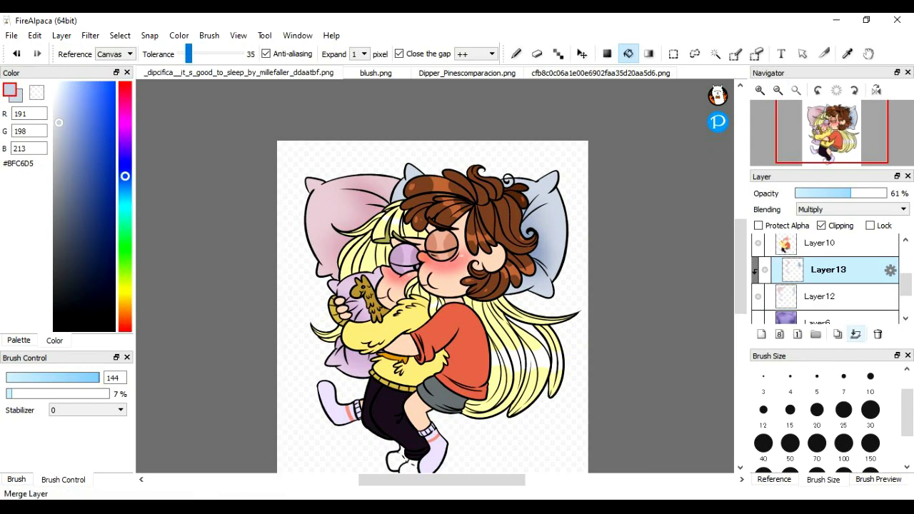
left_click(856, 334)
Step: Recolour the curly hair's and eyebrow's outlines with dark brown #2C1206 on Layer8 and Layer7, protecting alpha
left_click(818, 273)
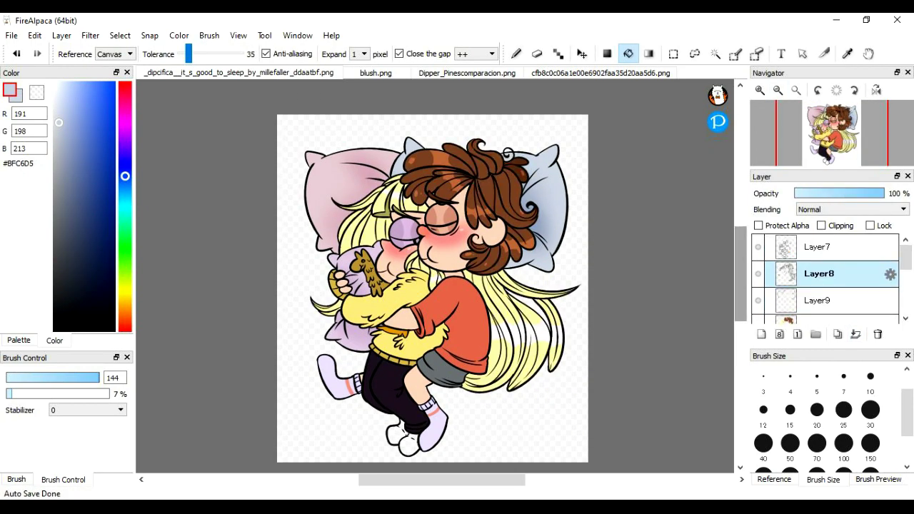
key("i")
left_click_drag(832, 143, 828, 161)
scroll(429, 279, "up", 3)
key("b")
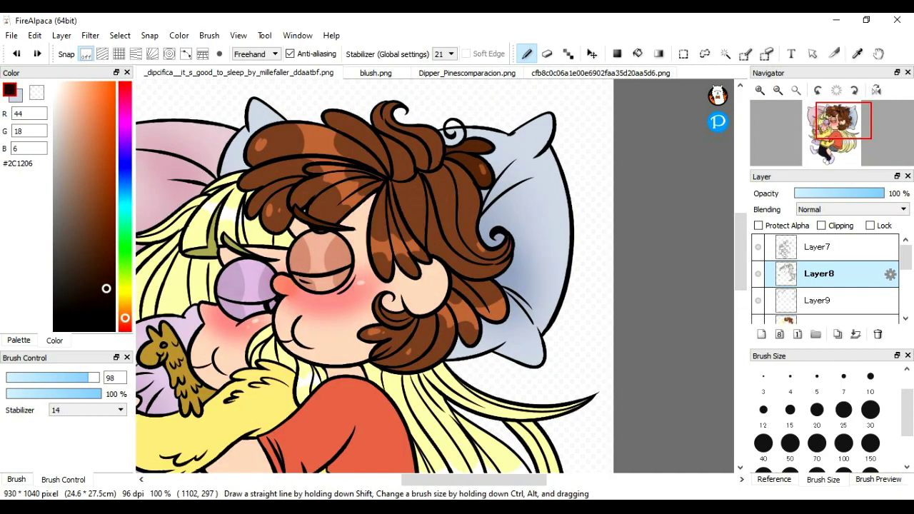
scroll(430, 107, "up", 3)
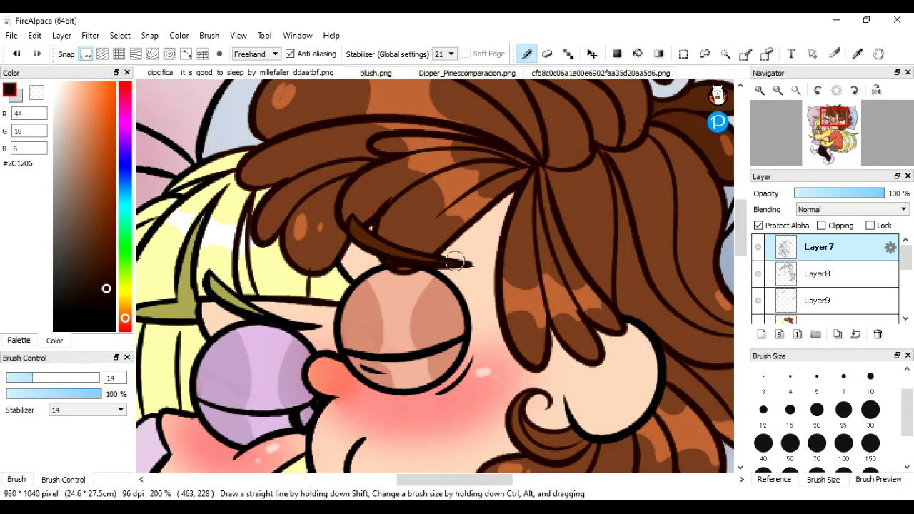
left_click_drag(455, 262, 712, 262)
Step: Recolour the blonde hair's outlines around the head with golden brown #81611E on Layer8, protecting alpha
left_click(819, 274)
left_click(421, 315, "alt")
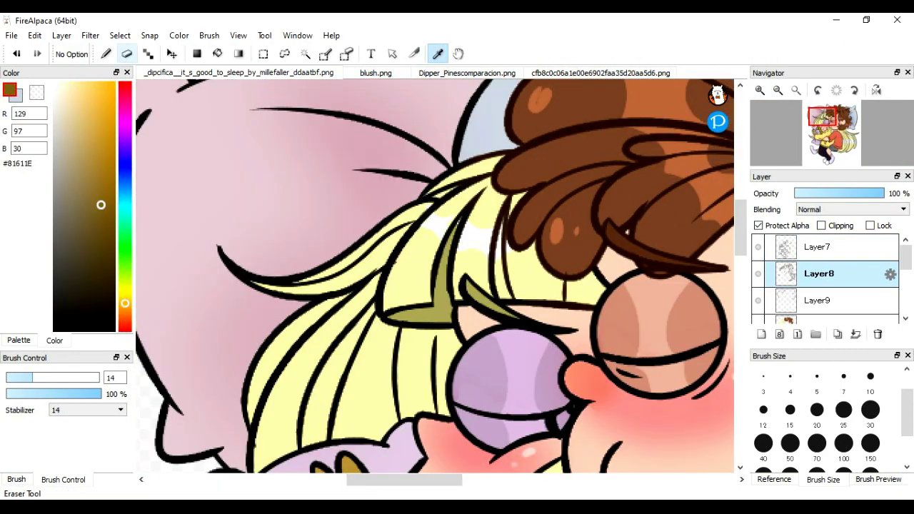
left_click_drag(217, 247, 379, 238)
left_click_drag(480, 162, 377, 292)
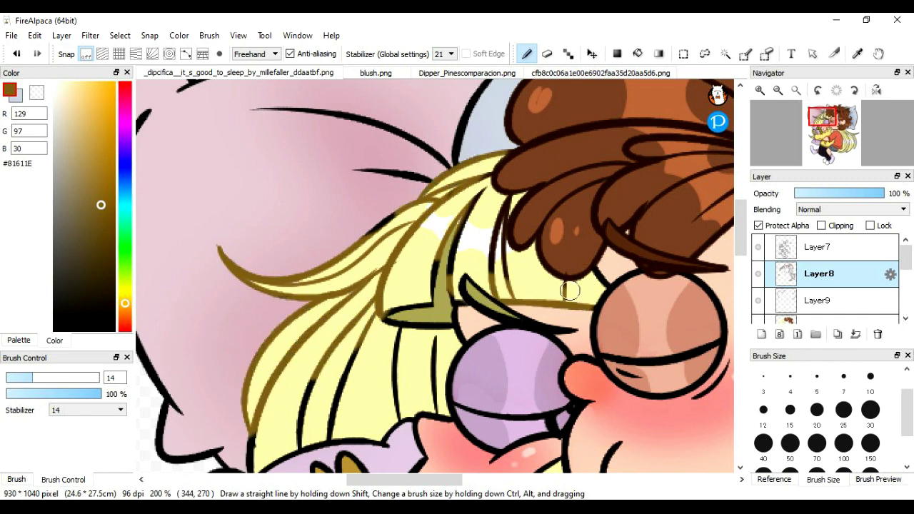
scroll(412, 214, "down", 3)
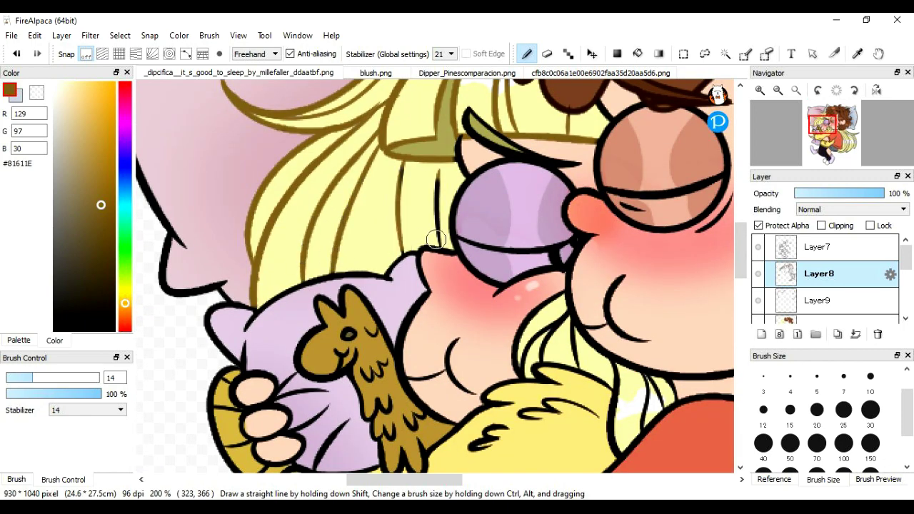
Step: Recolour the outlines of the long blonde locks below the chin and behind the red shirt with #81611E
left_click_drag(620, 419, 168, 191)
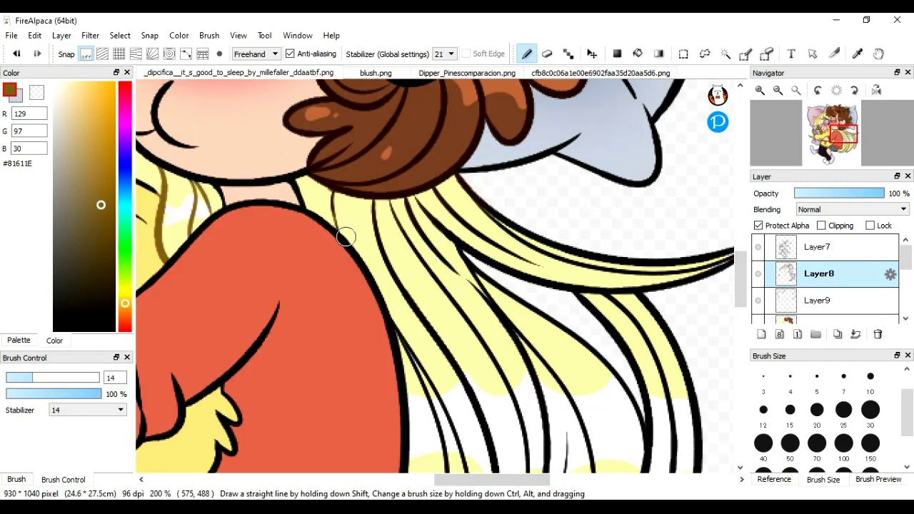
left_click_drag(468, 205, 540, 367)
key("ctrl+minus")
scroll(429, 286, "up", 3)
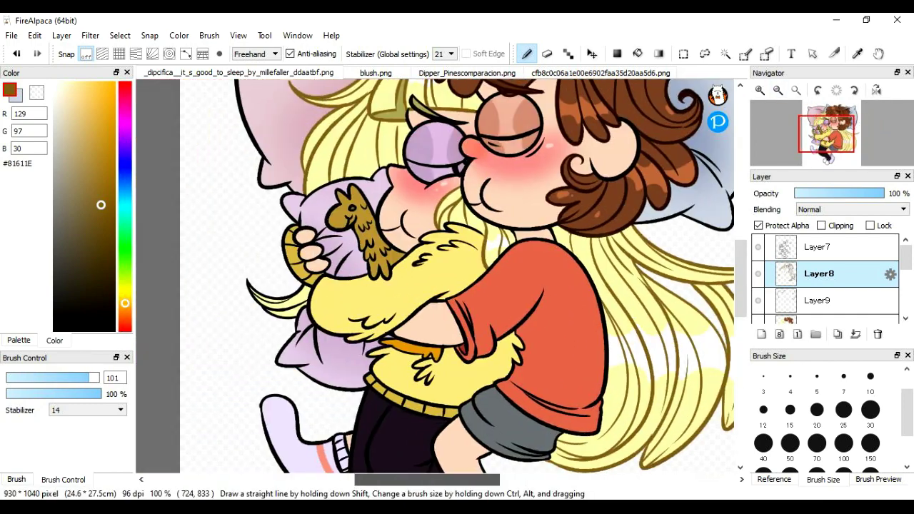
Step: Recolour the purple eyelid's outline with #701C74 and the orange eyelid's outline with reddish brown on Layer7
key("ctrl+plus")
left_click(389, 237, "alt")
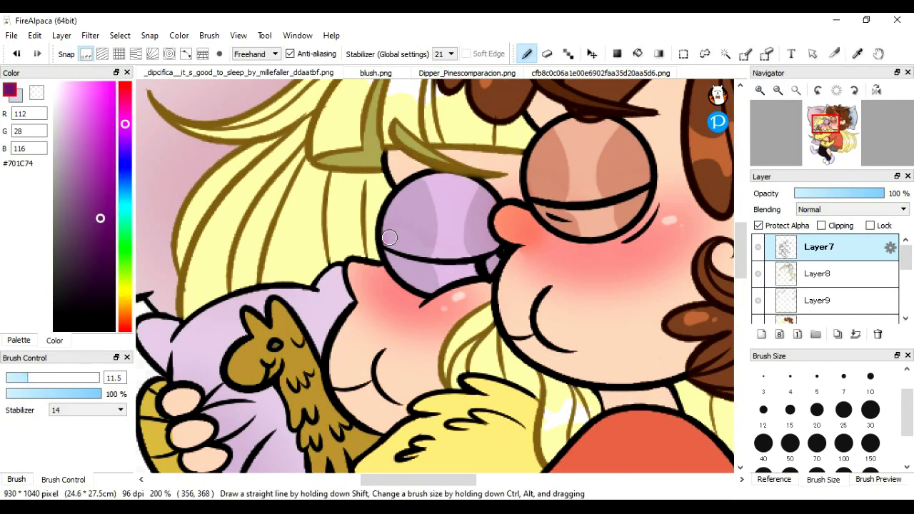
left_click(528, 175, "alt")
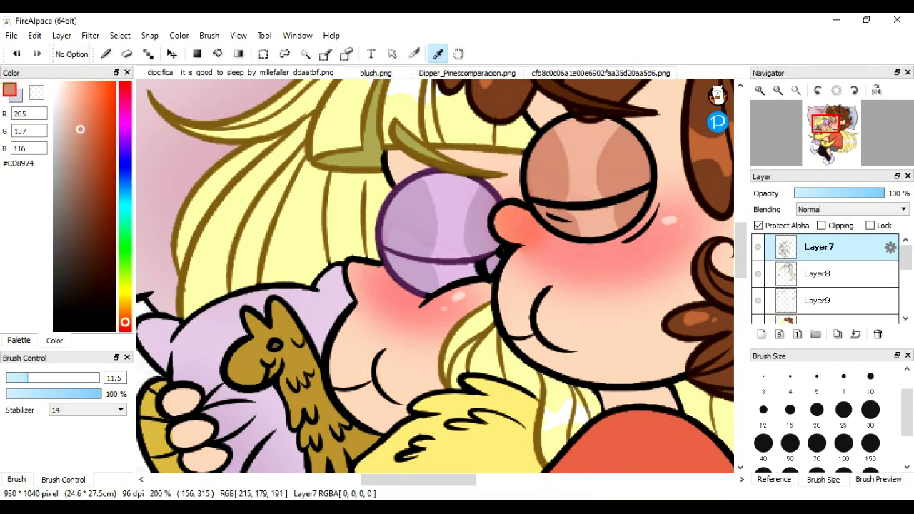
Step: Recolour the plush llama's outlines with dark brown #493509 on Layer7
scroll(710, 146, "down", 3)
left_click(260, 226, "alt")
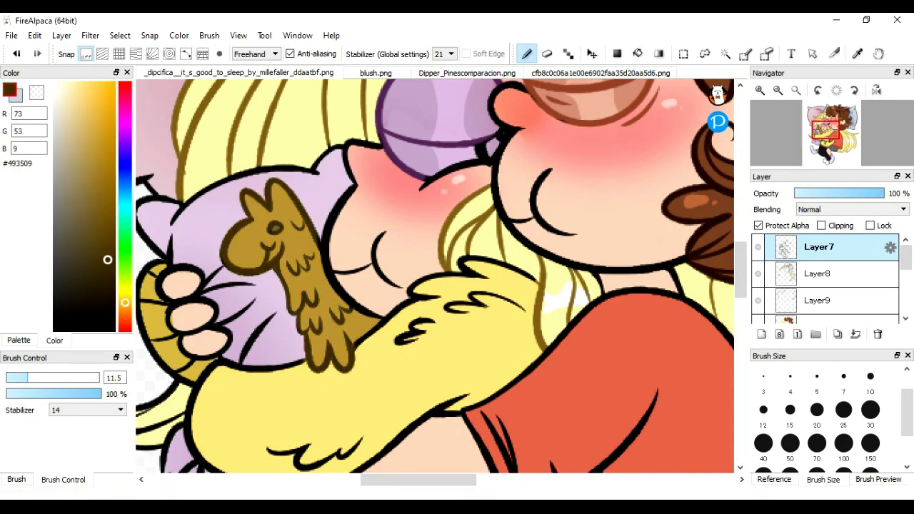
Step: Recolour the outlines of both characters' faces and ears with reddish pink #BF605D
left_click(361, 197, "alt")
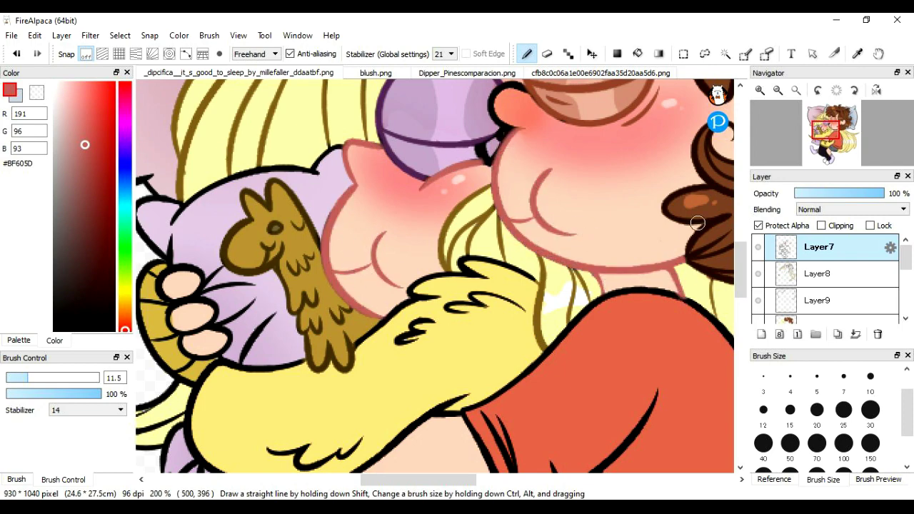
scroll(697, 223, "up", 5)
scroll(618, 394, "right", 4)
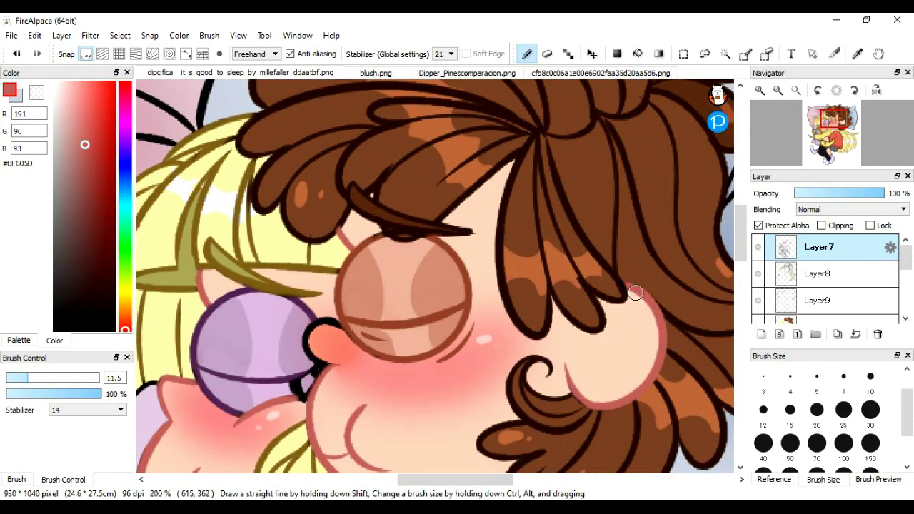
Step: Recolour the outlines of the fingers, forearm and bare legs with #BF605D
scroll(198, 274, "down", 8)
scroll(410, 174, "up", 3)
scroll(410, 174, "left", 5)
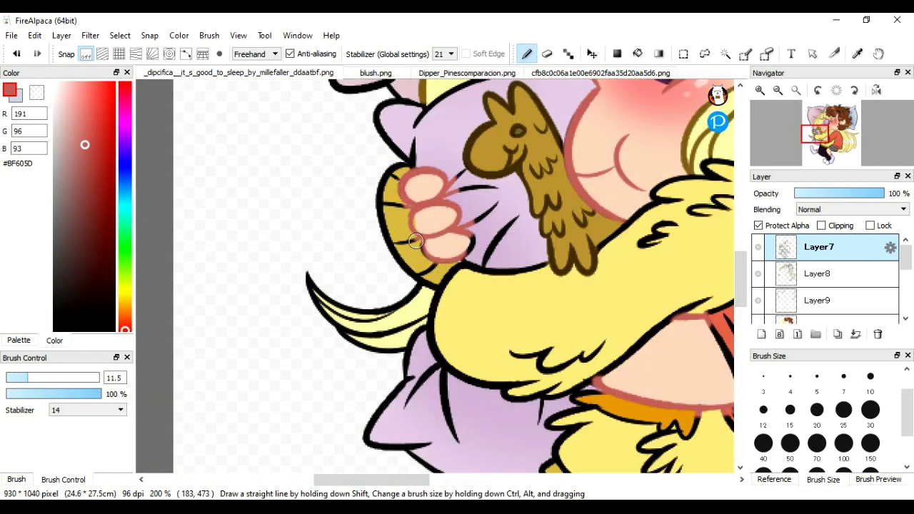
scroll(415, 242, "down", 6)
scroll(415, 214, "right", 3)
left_click_drag(461, 286, 474, 314)
Step: Recolour the grey shorts' outlines with #31393F and both striped socks' outlines with #443A62 on Layer7
left_click(474, 315, "alt")
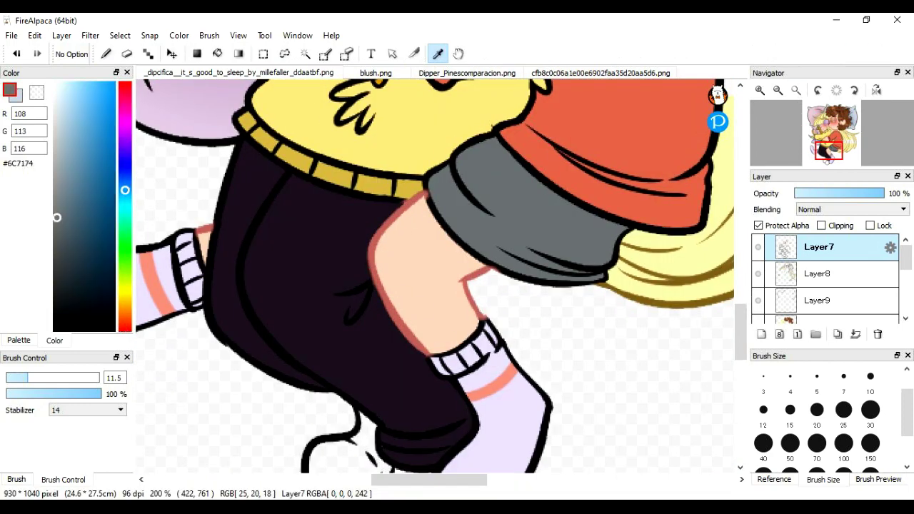
scroll(619, 237, "down", 3)
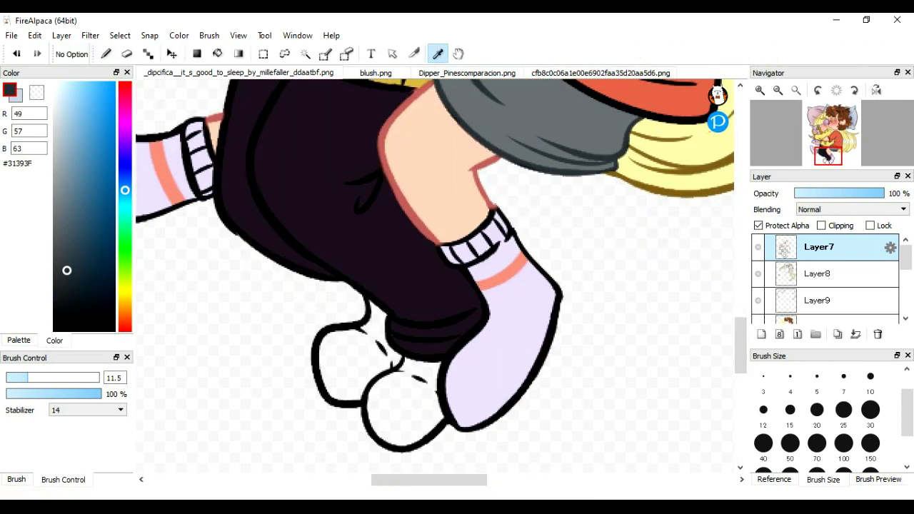
left_click(345, 309, "alt")
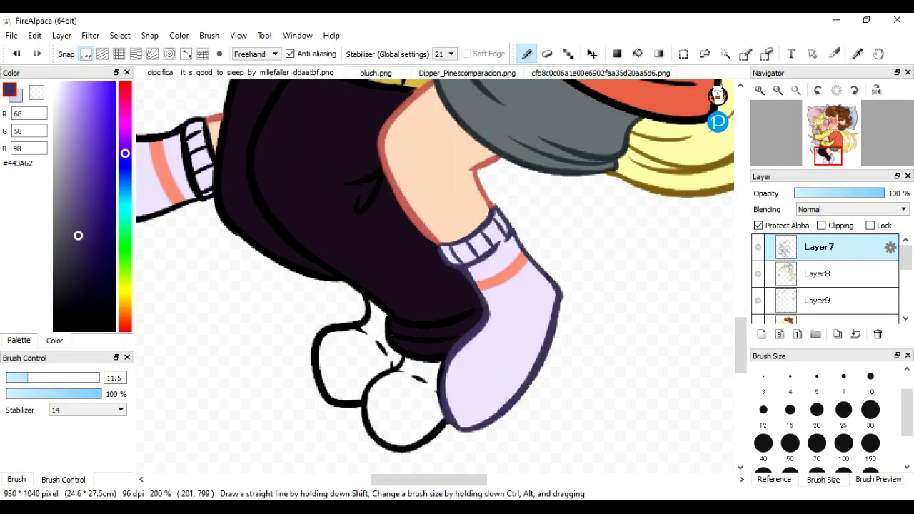
left_click(469, 290, "alt")
scroll(265, 153, "left", 3)
left_click(312, 169, "alt")
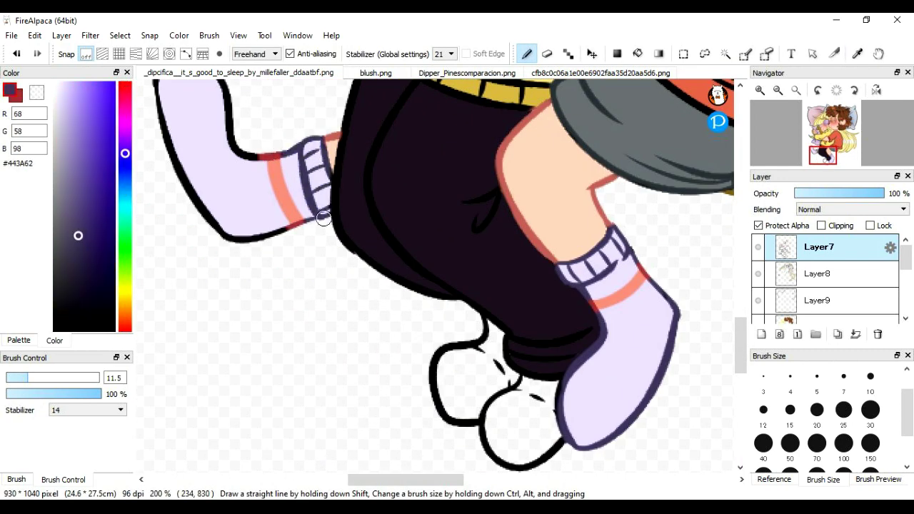
scroll(323, 219, "left", 3)
scroll(457, 232, "up", 3)
Step: Paint the two white feet below the trousers with pinkish-purple toes and recolour their outlines with #583A62 on Layer7
left_click(508, 224, "alt")
left_click(508, 224, "ctrl+alt")
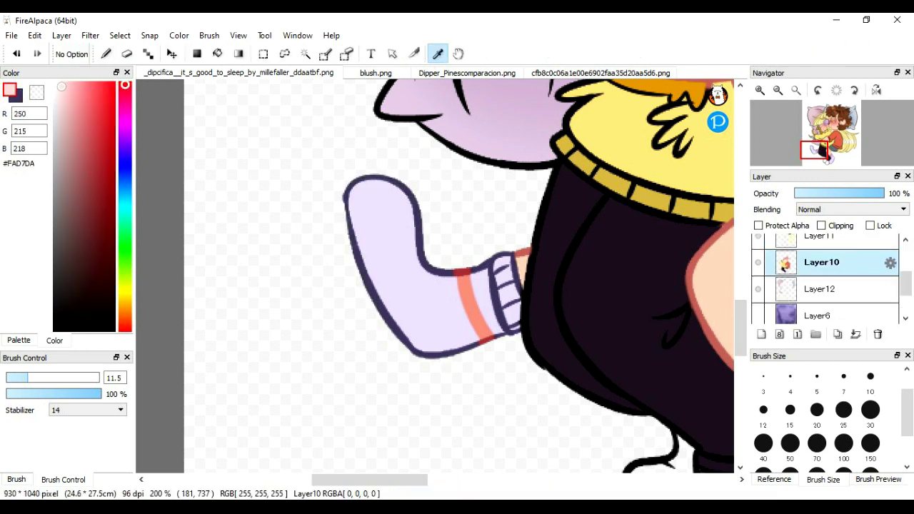
scroll(457, 271, "down", 3)
key("b")
mouse_move(457, 336)
left_mouse_down()
mouse_move(486, 371)
mouse_move(464, 357)
mouse_move(547, 387)
left_mouse_up()
left_click(429, 352, "alt")
left_click(428, 351, "ctrl+alt")
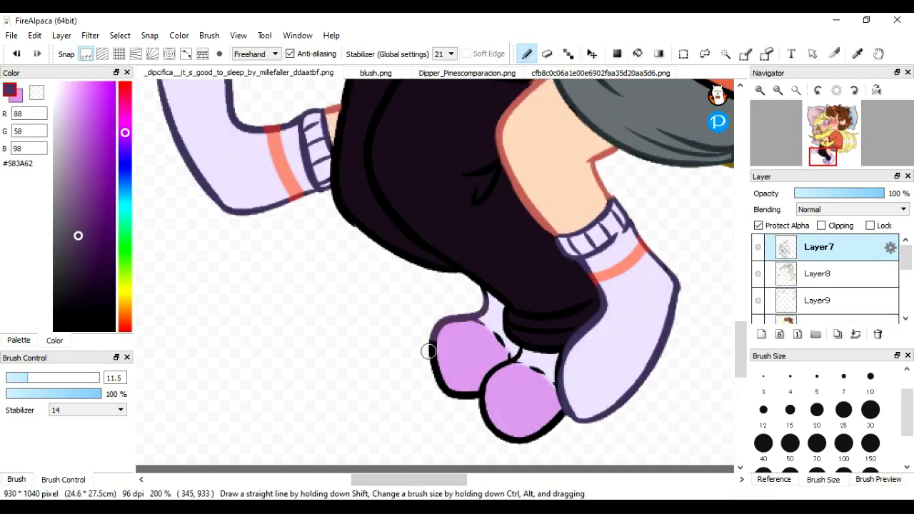
Step: Recolour the brown-haired character's nose outline with #C15840 and the loose blonde strand's outline with #81611E on Layer8
scroll(521, 367, "up", 10)
left_click(567, 234, "alt")
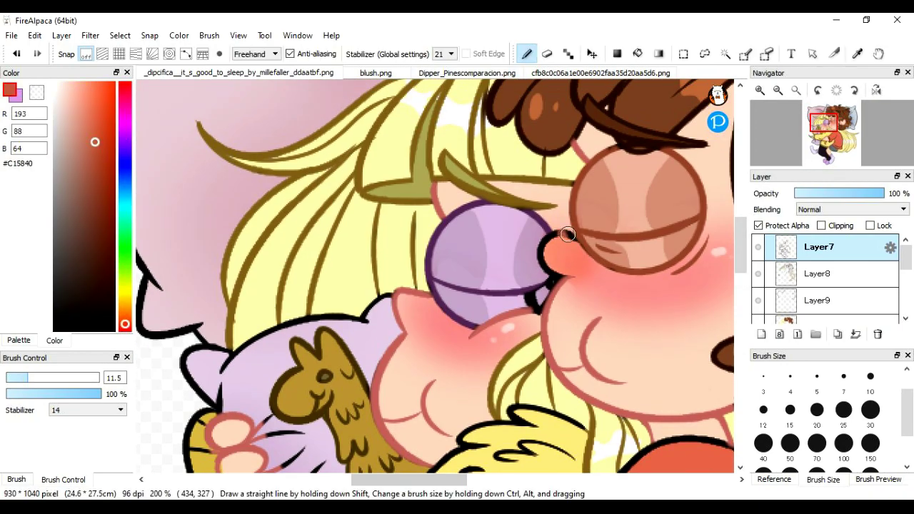
scroll(571, 240, "down", 3)
scroll(429, 285, "up", 3)
left_click(179, 285, "alt")
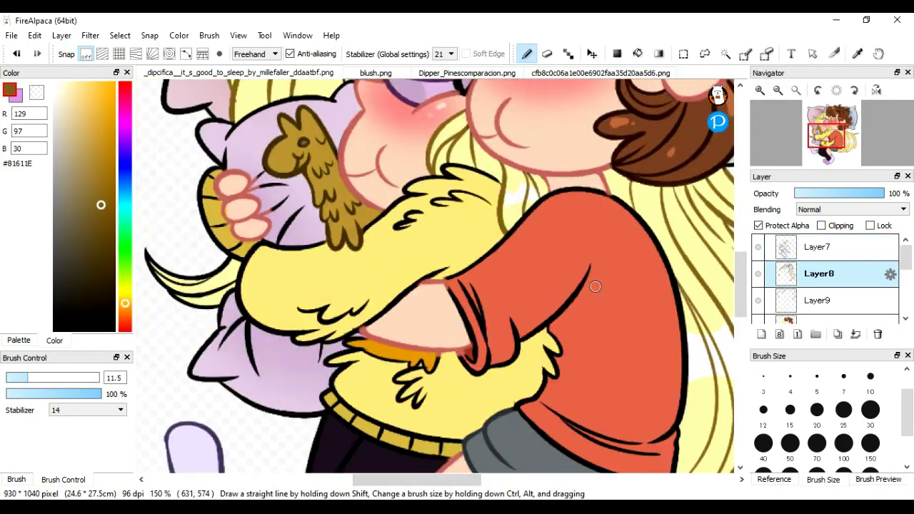
left_click_drag(178, 285, 178, 289)
Step: Recolour the yellow fluffy sweater's outlines, including its ribbed cuff and hem, with #6A5613 on Layer7
left_click(207, 215, "ctrl+alt")
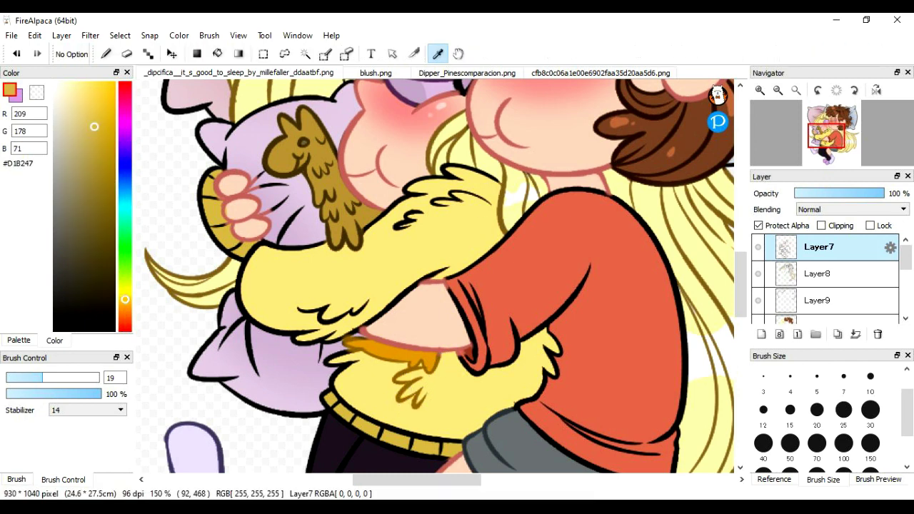
left_click(207, 216, "alt")
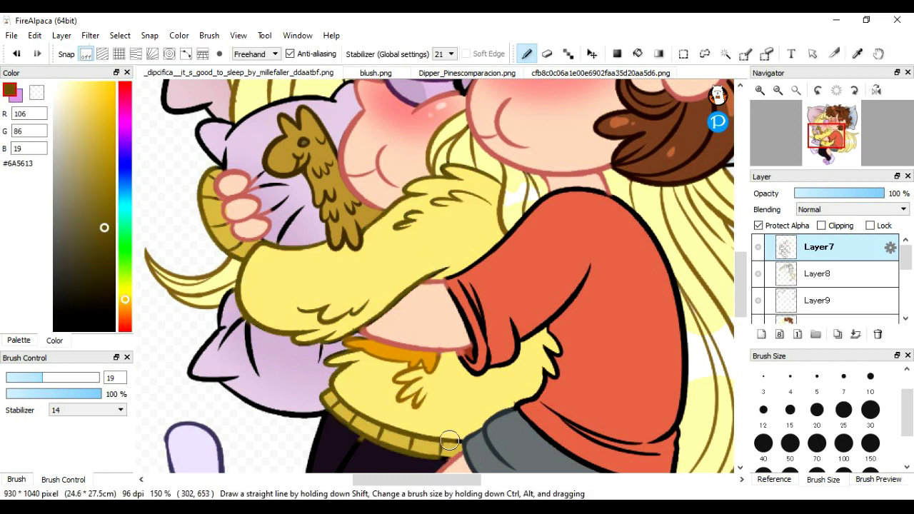
left_click_drag(514, 398, 557, 164)
Step: Recolour the black trousers' outlines with #110B13 and the orange shirt's outlines with #6C2317
left_click(381, 235, "alt")
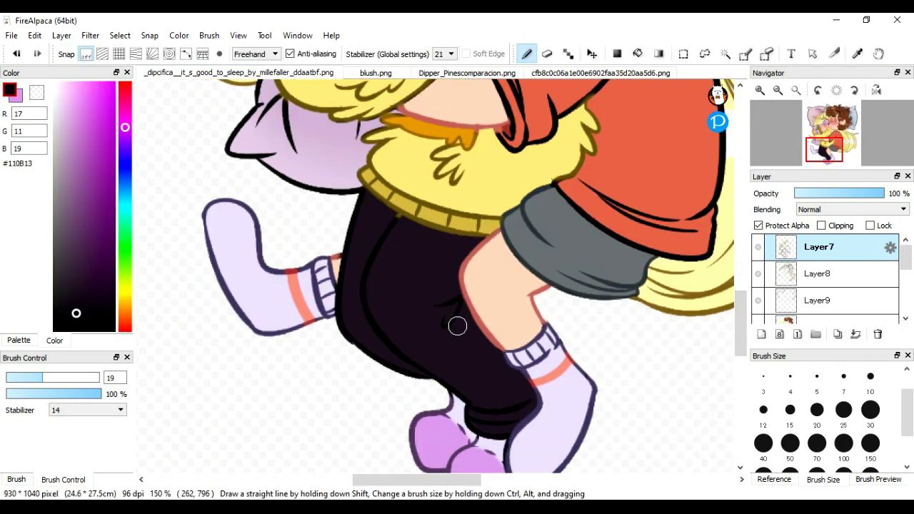
left_click_drag(450, 199, 357, 432)
left_click(112, 186)
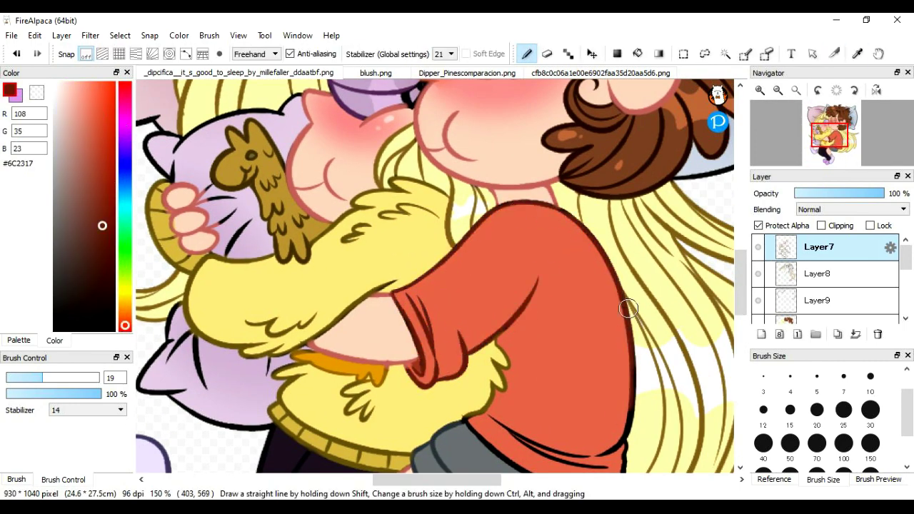
Step: Recolour the outlines and creases of the hugged lavender pillow with #7B537D
scroll(625, 313, "down", 3)
scroll(525, 361, "down", 5)
scroll(418, 286, "up", 6)
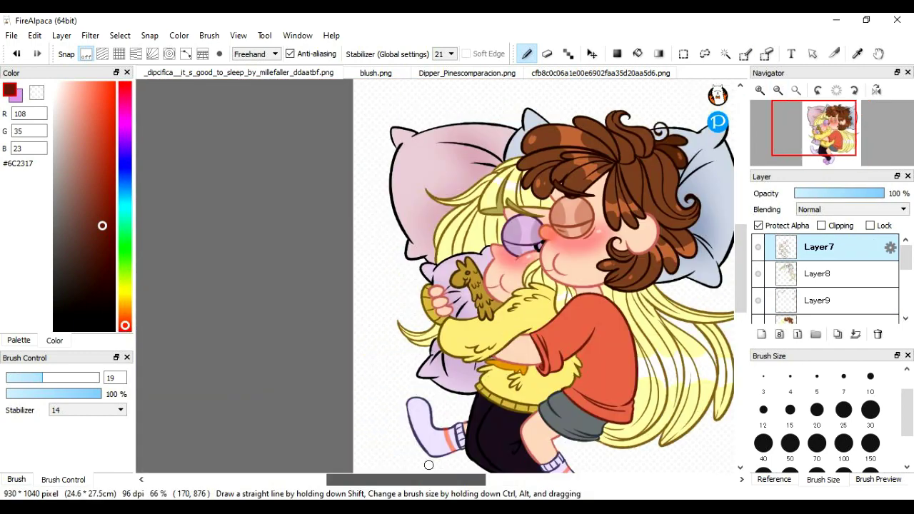
left_click(418, 285, "alt")
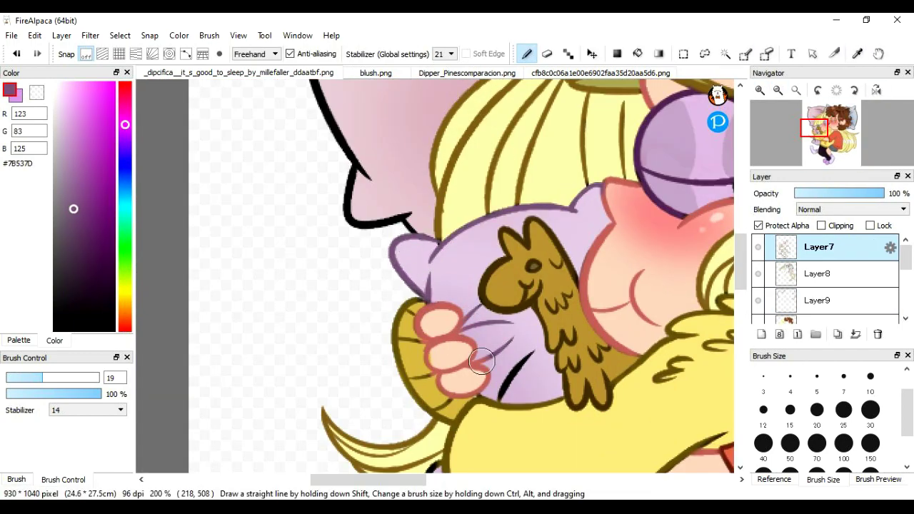
Step: Recolour the pink pillow's outline with dark pink and the blue pillow's outline with #526288 on Layer9
scroll(481, 362, "down", 6)
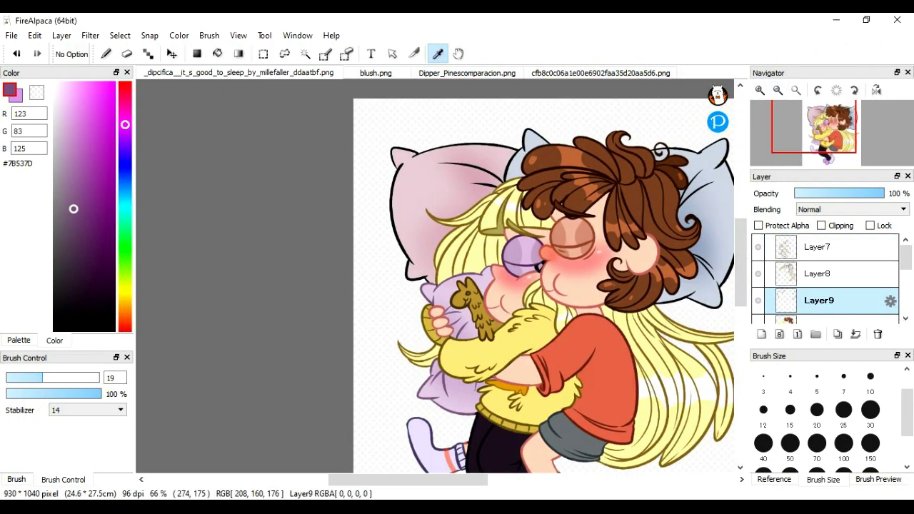
left_click_drag(389, 214, 436, 293)
key("ctrl+z")
left_click(575, 194)
key("b")
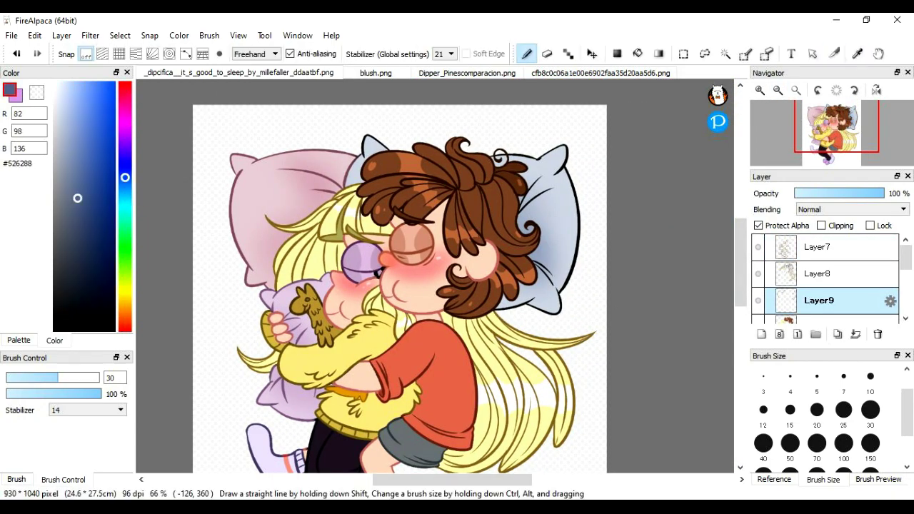
Step: Merge Layer11 and the colouring layers around it down into Layer12
scroll(397, 276, "down", 2)
scroll(825, 279, "down", 2)
left_click(855, 334)
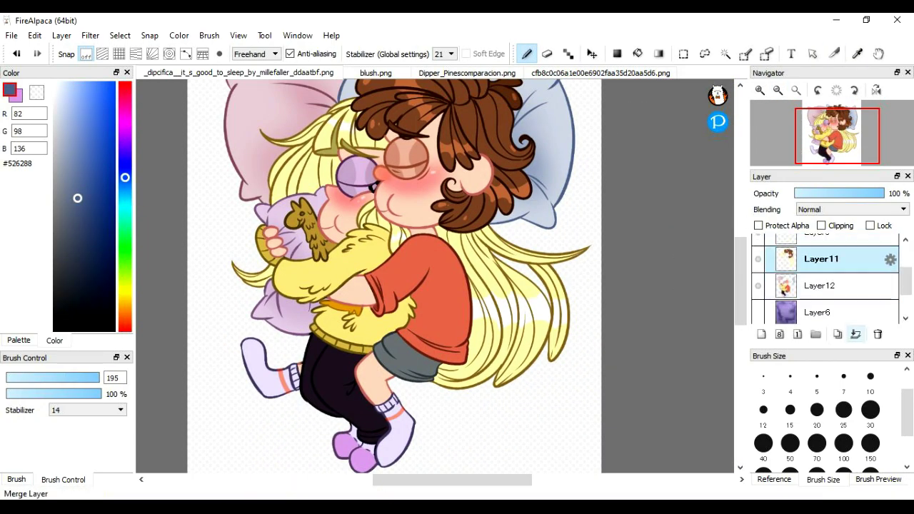
left_click(855, 334)
left_click(856, 334)
Step: Select the background around the figures with the Magic Wand, using Canvas as reference and a tolerance of 206
left_click(725, 53)
left_click(109, 54)
left_click(111, 73)
left_click(207, 178)
left_click_drag(235, 54, 228, 54)
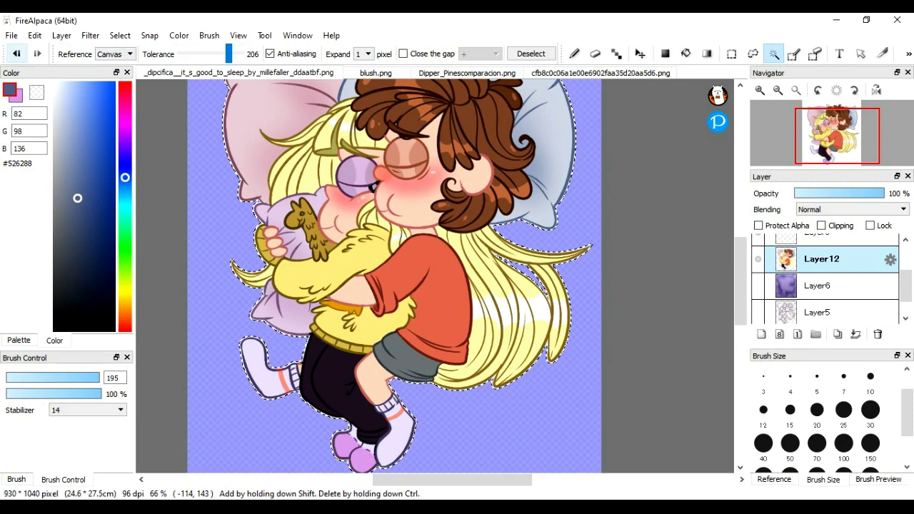
Step: Undo the background selection and remake it with other Magic Wand tolerances, settling on 226
left_click(16, 54)
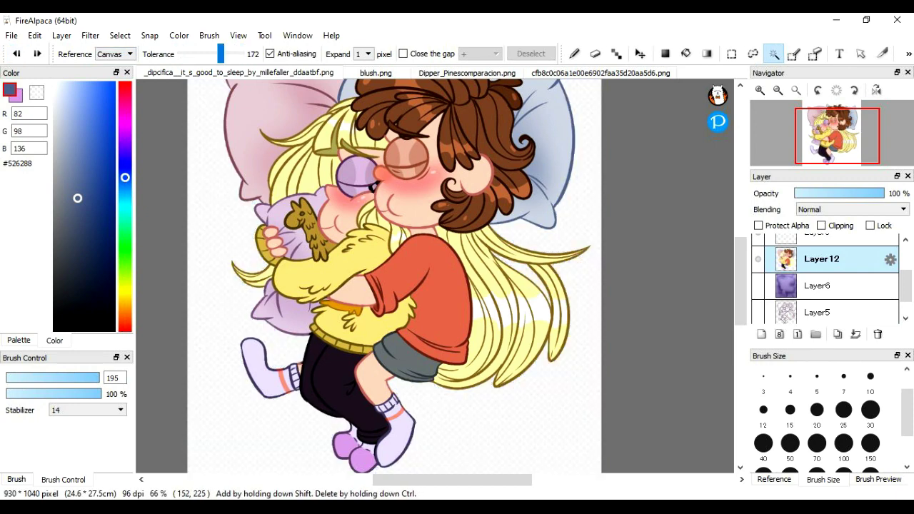
key("ctrl+y")
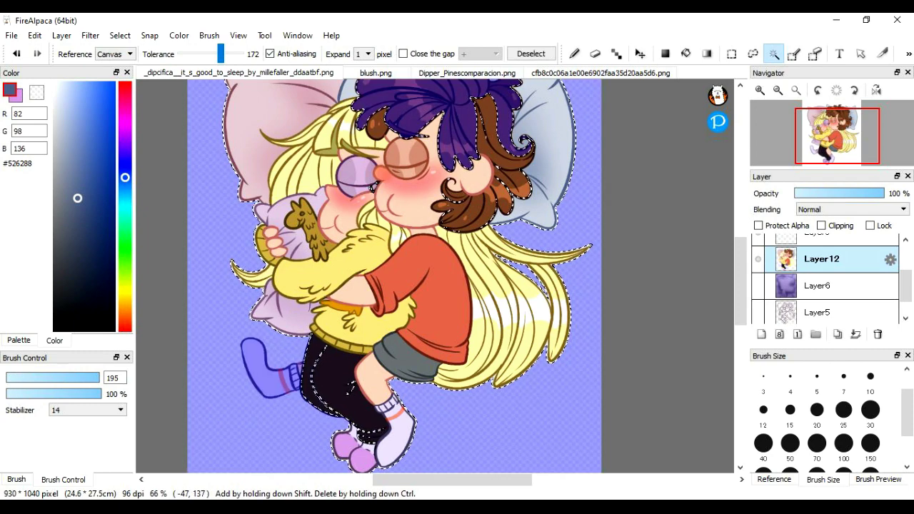
left_click(16, 53)
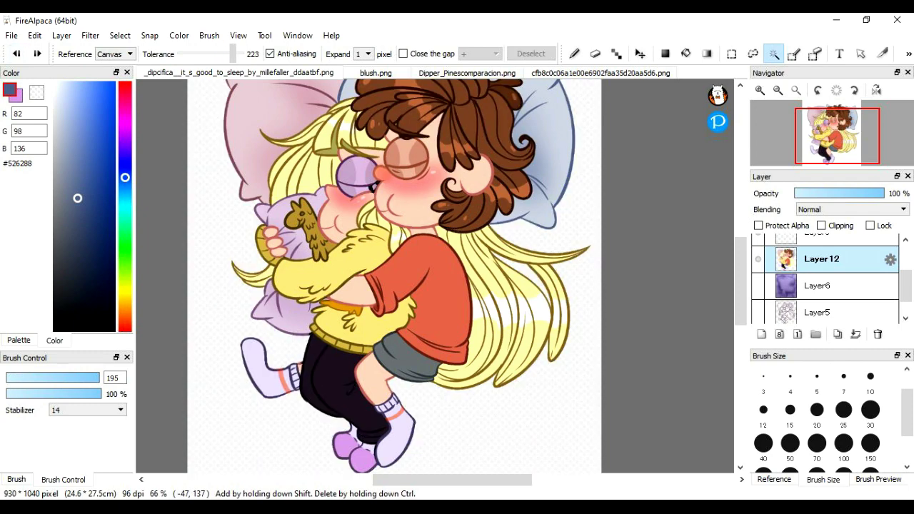
key("ctrl+y")
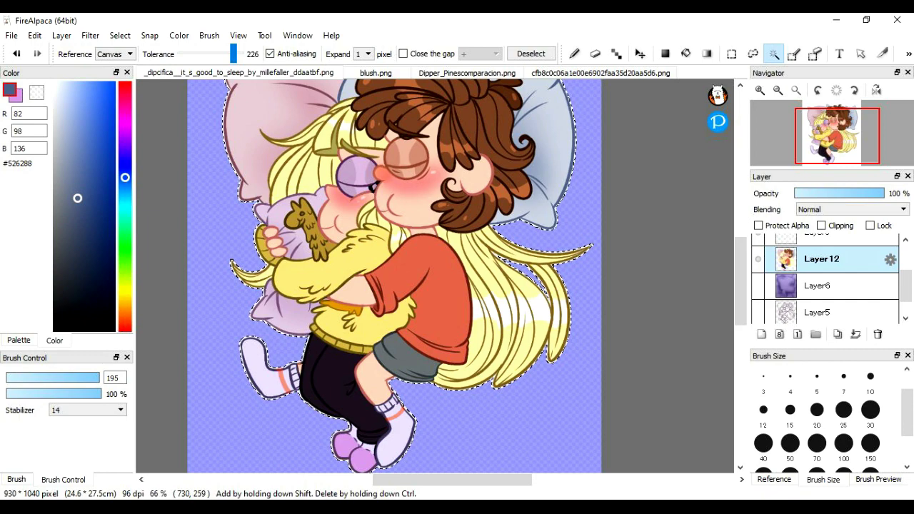
Step: Turn off the Magic Wand's anti-aliasing, set its expansion to 0 pixels and reselect the background
left_click(760, 90)
left_click(760, 90)
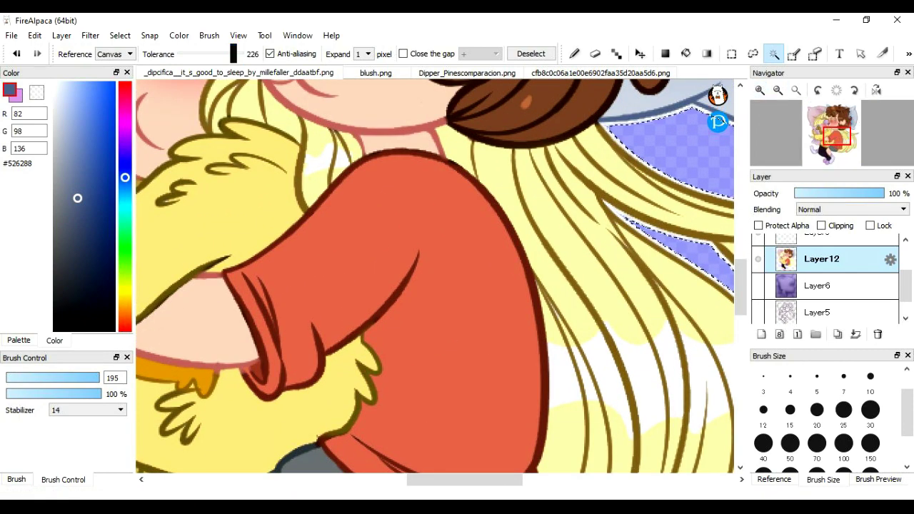
left_click(16, 53)
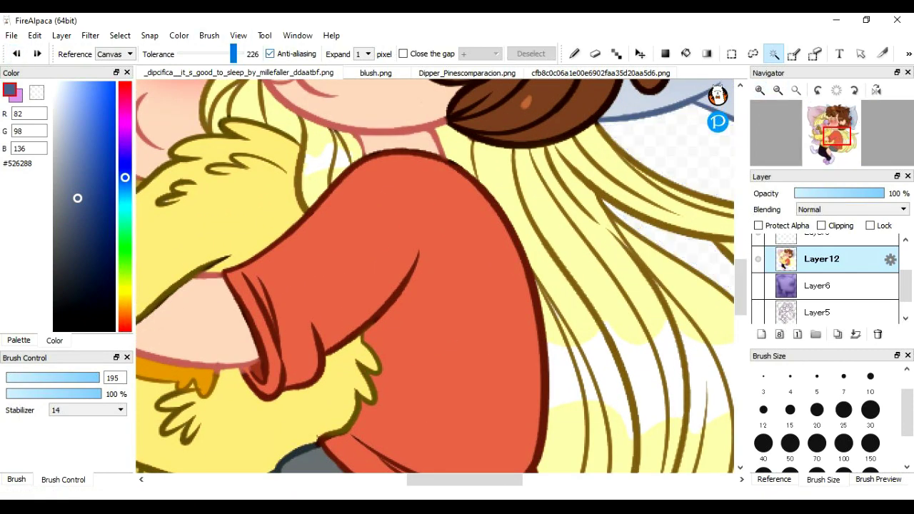
key("ctrl+y")
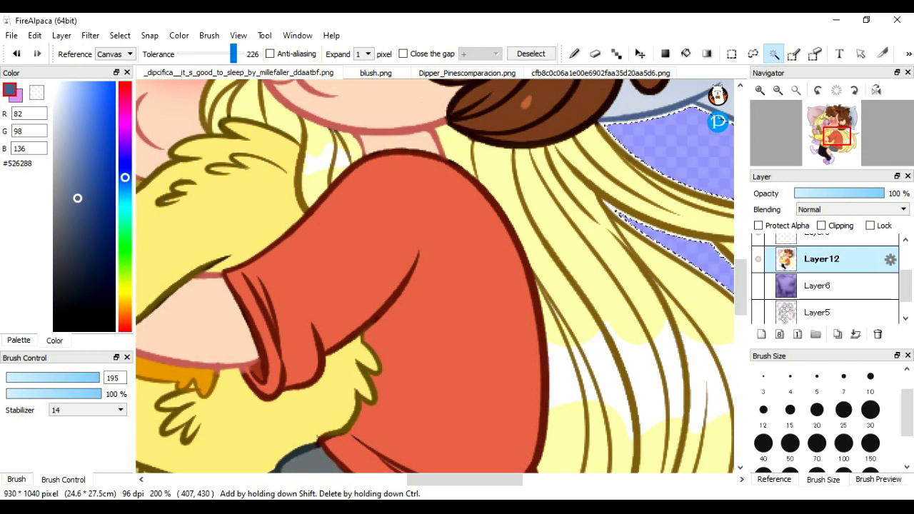
key("ctrl+z")
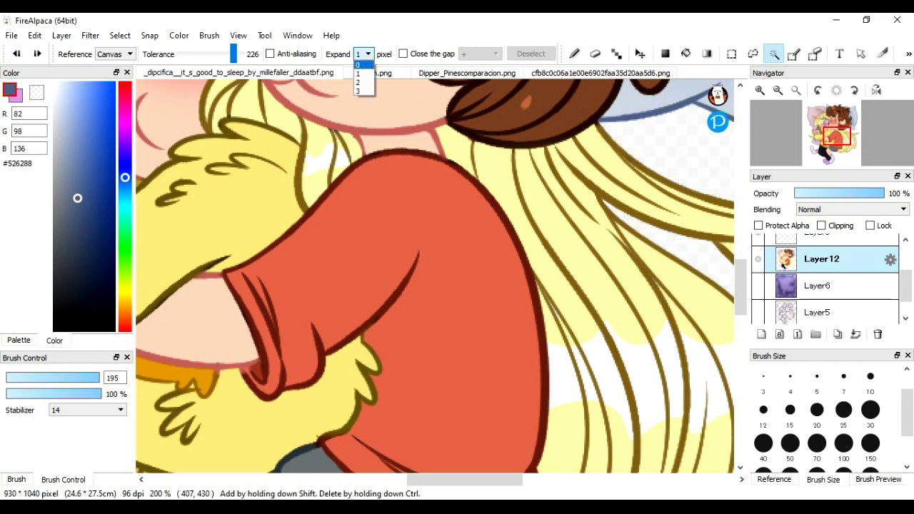
key("ctrl+y")
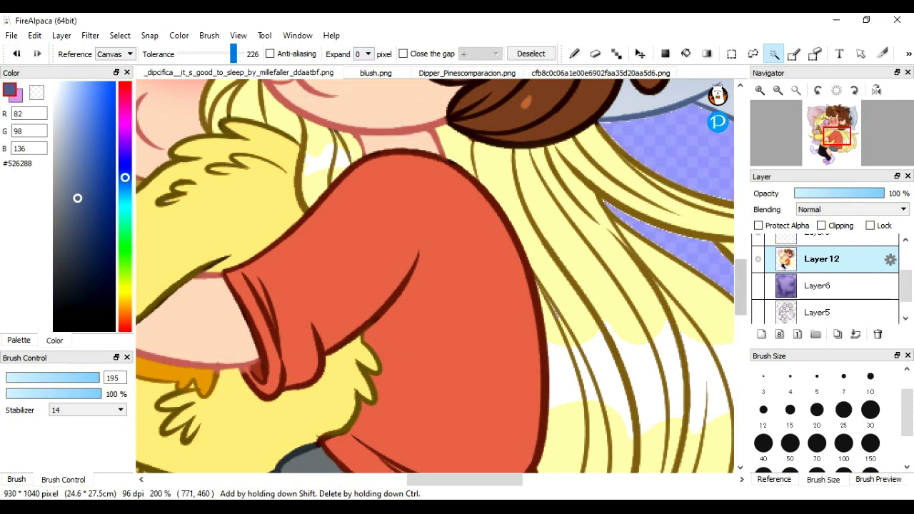
Step: Check the selection's edges around the figures and hide the merged colours on Layer12
scroll(555, 312, "up", 3)
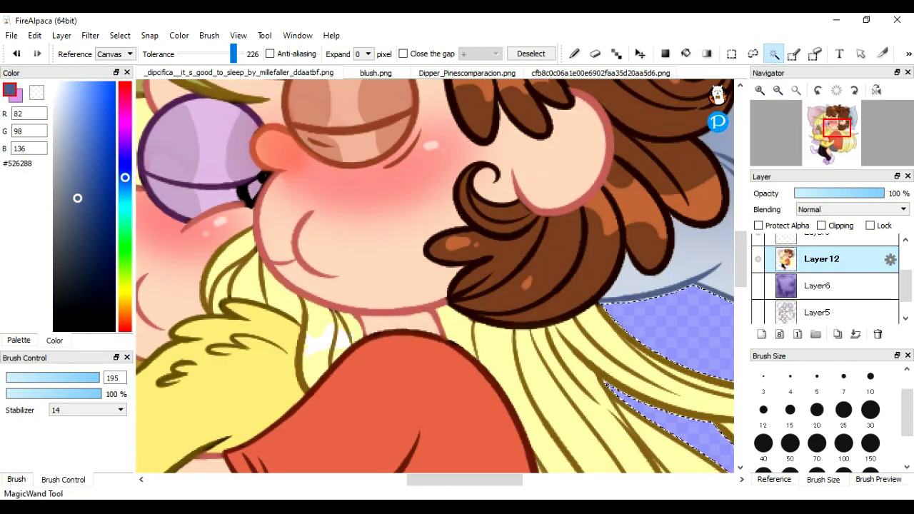
left_click(760, 90)
left_click(760, 90)
left_click(777, 90)
left_click(778, 90)
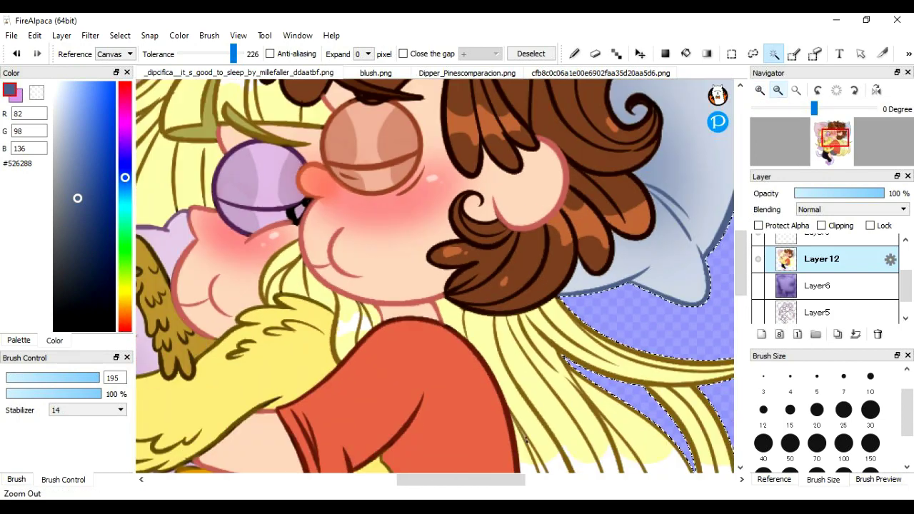
left_click(778, 90)
left_click(778, 90)
left_click(758, 258)
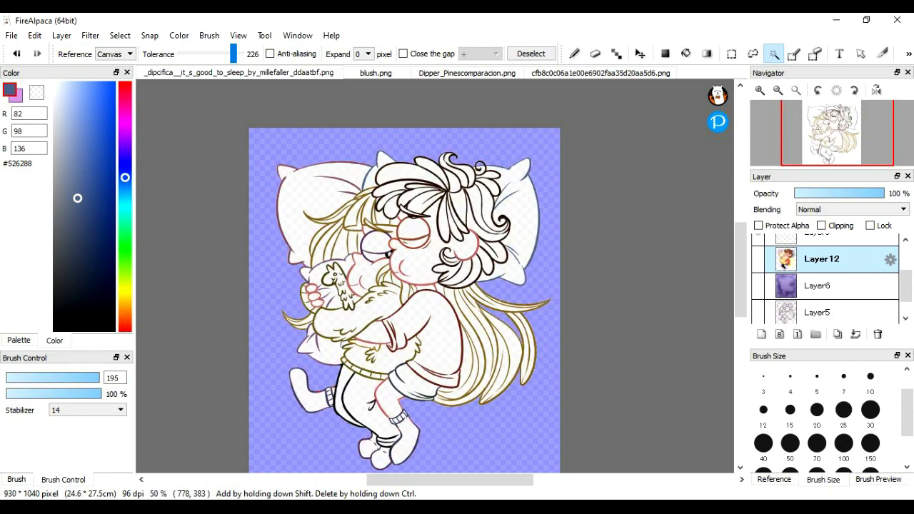
Step: Airbrush broad shadows over the figures and pillows on a new Layer13 with #795288 at 7% opacity, using brush sizes 135 and 90
scroll(828, 279, "up", 3)
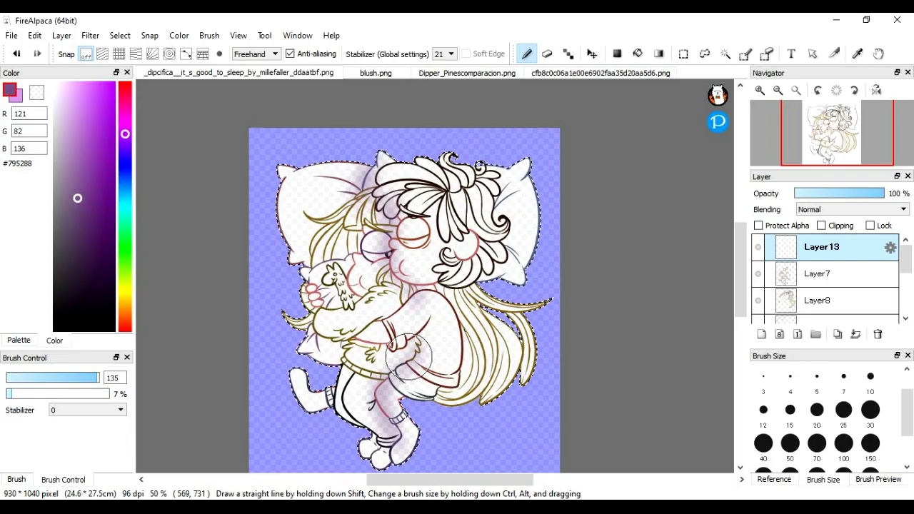
left_click_drag(450, 304, 335, 230)
scroll(350, 357, "up", 1)
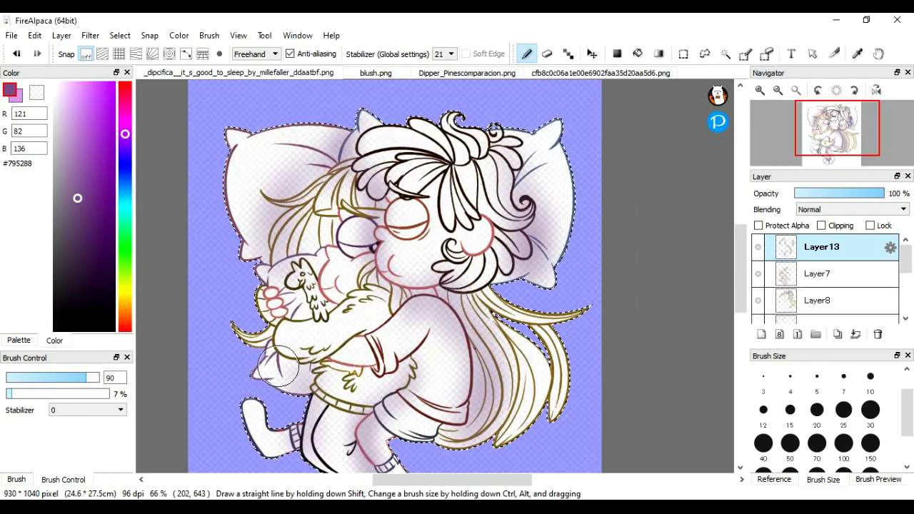
left_click_drag(448, 203, 429, 203)
Step: Airbrush finer #795288 shadows on Layer13 around the brown-haired figure's ear, jaw and eye at 7% opacity, using brush sizes 20 and 37
key("h")
scroll(234, 298, "up", 3)
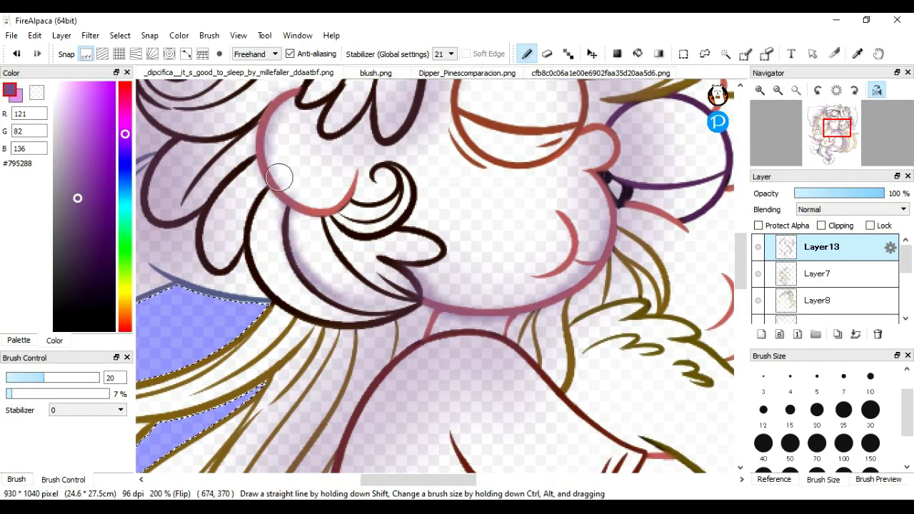
mouse_move(279, 179)
left_mouse_down()
mouse_move(429, 236)
mouse_move(499, 245)
mouse_move(314, 320)
left_mouse_up()
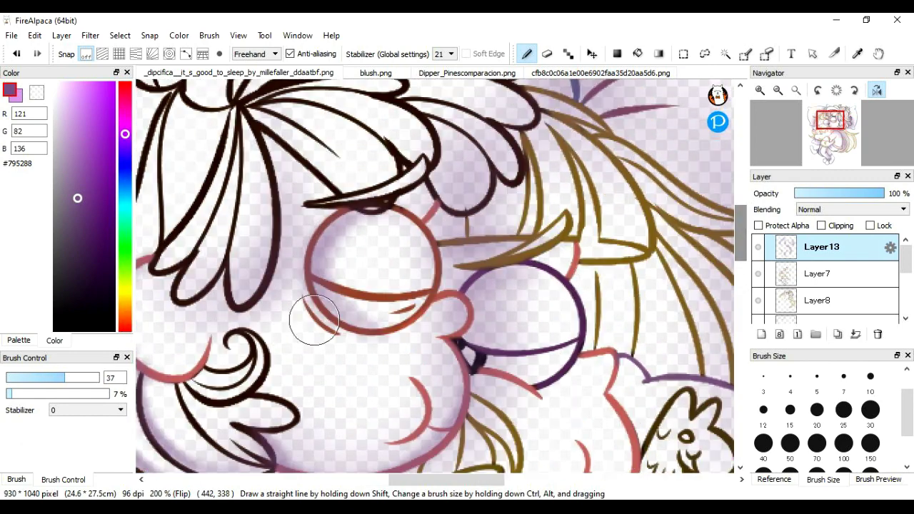
scroll(306, 265, "down", 4)
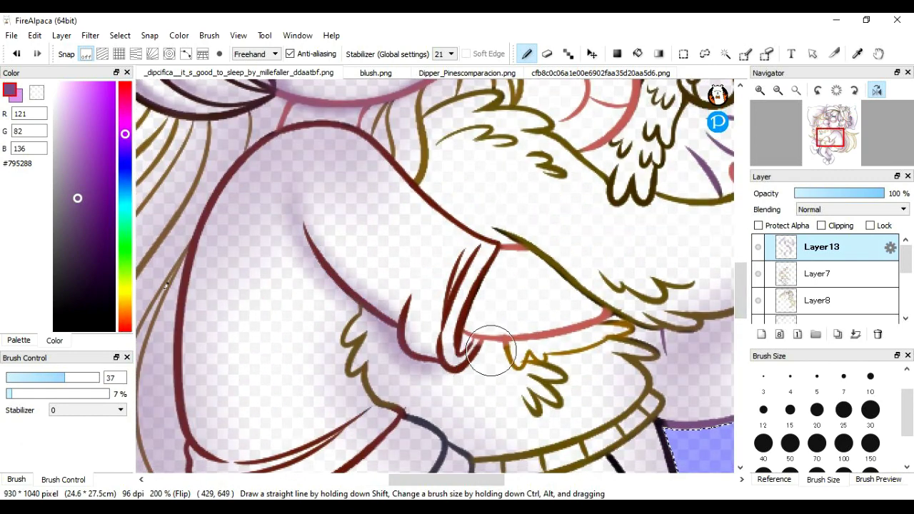
Step: Shade the shirt sleeve's underside, the legs, the sock and the long blonde hair on Layer13 with brush size 37
scroll(411, 334, "right", 3)
scroll(411, 333, "down", 5)
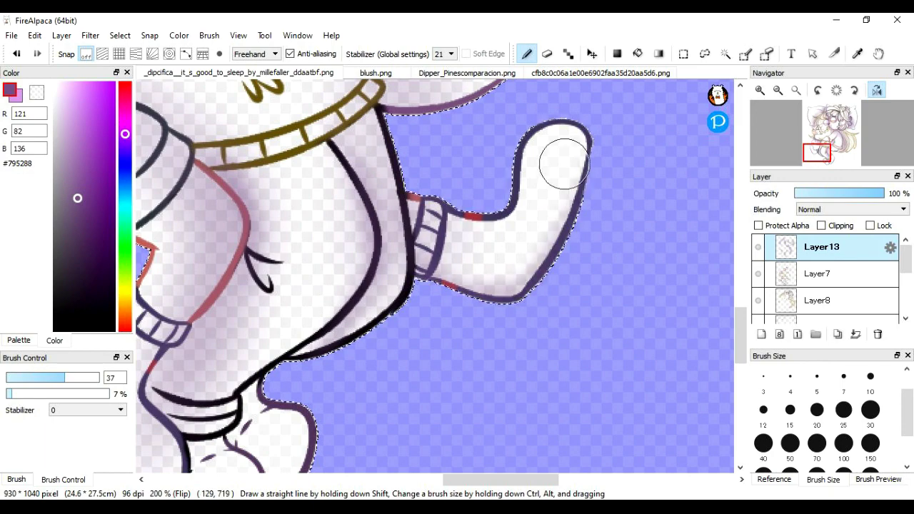
scroll(561, 164, "left", 3)
scroll(426, 469, "up", 5)
scroll(287, 229, "left", 3)
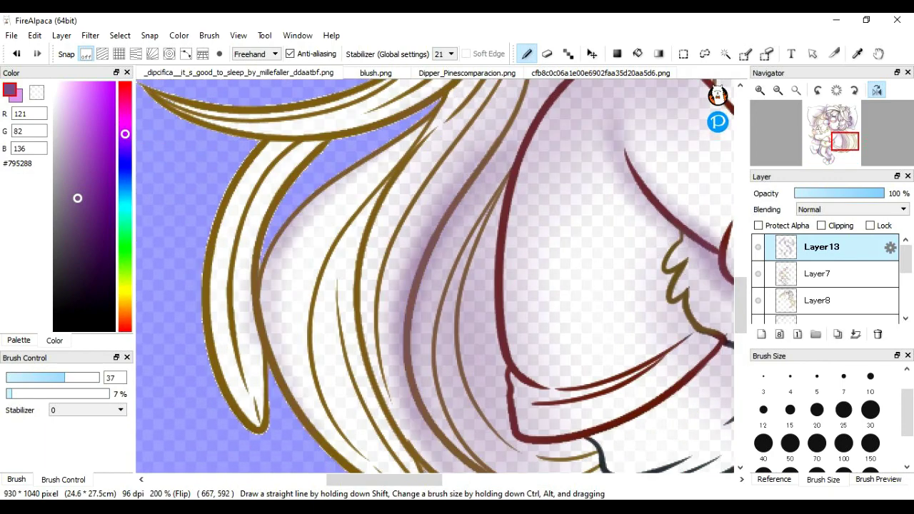
Step: Airbrush shadows between the brown hair locks and around the curls with brush sizes 37 and 32
scroll(721, 238, "up", 3)
scroll(721, 237, "up", 3)
scroll(506, 251, "up", 3)
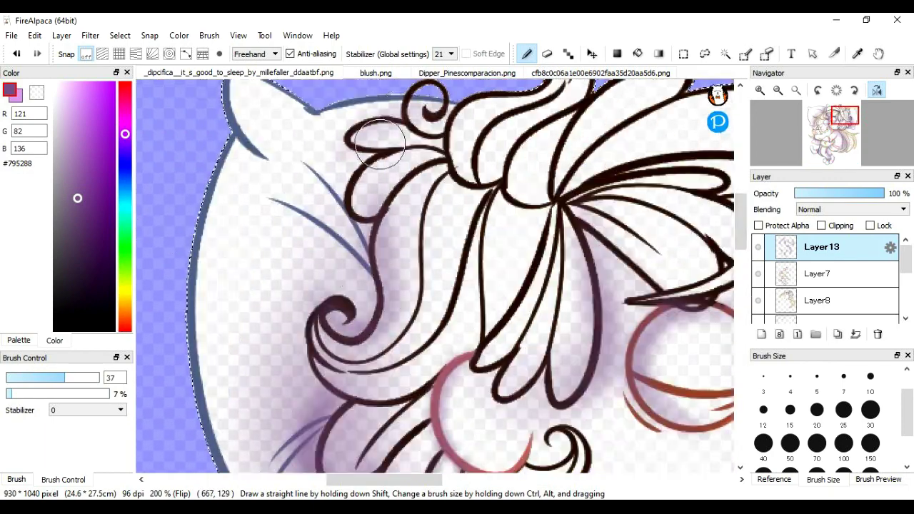
mouse_move(415, 150)
left_mouse_down()
mouse_move(450, 150)
mouse_move(375, 150)
left_mouse_up()
scroll(335, 291, "down", 1)
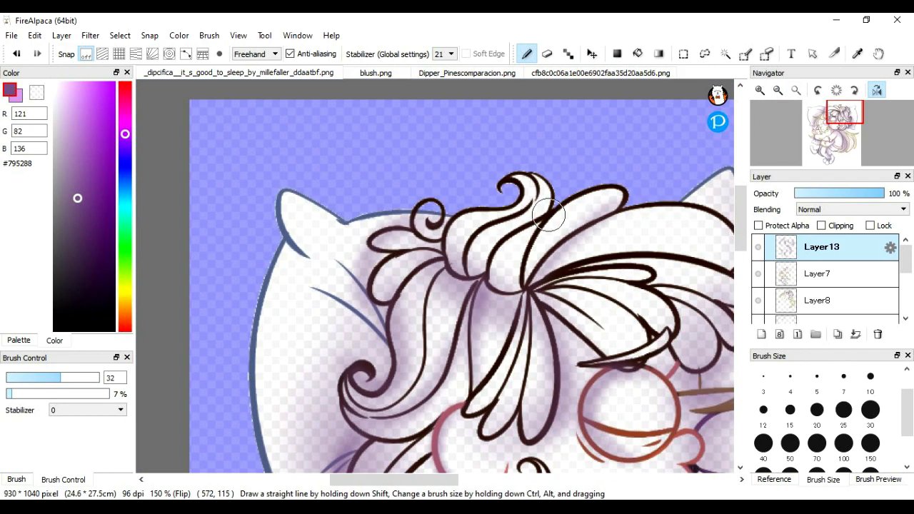
scroll(335, 290, "down", 2)
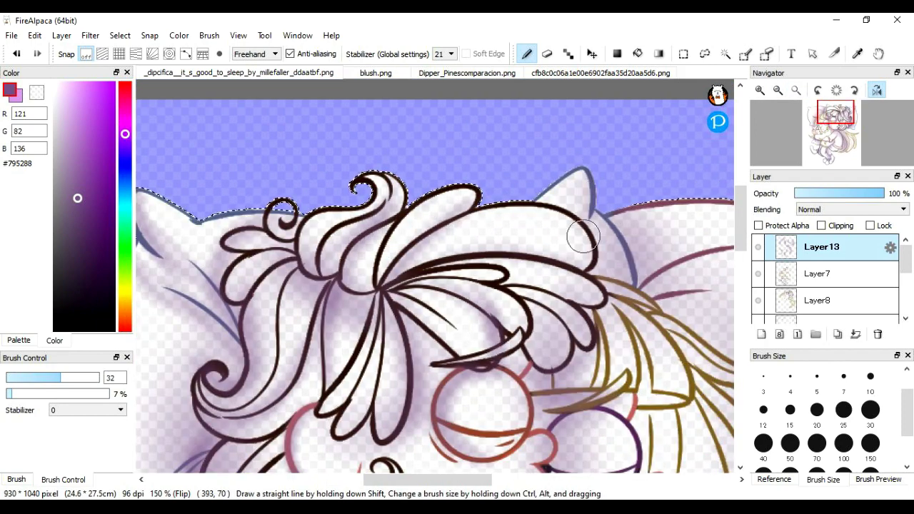
Step: Deepen the shadows on the shorts, the shirt's back and the trousers with brush sizes 32 and 72
scroll(589, 317, "down", 5)
scroll(577, 325, "down", 3)
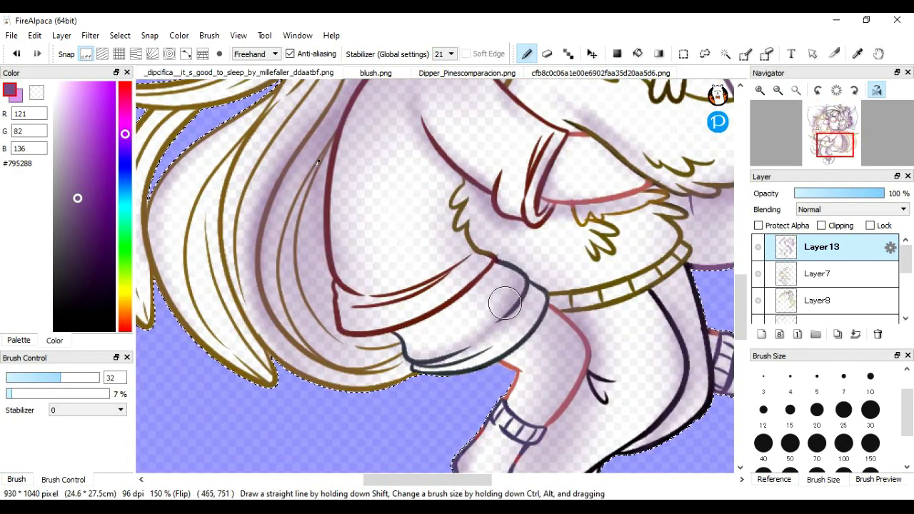
left_click_drag(459, 187, 488, 187)
scroll(479, 179, "up", 3)
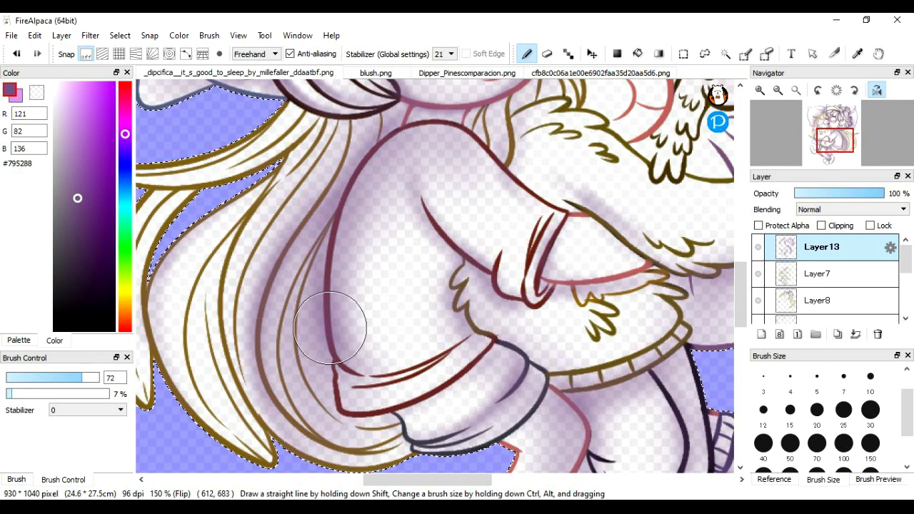
scroll(502, 200, "down", 1)
scroll(502, 207, "down", 2)
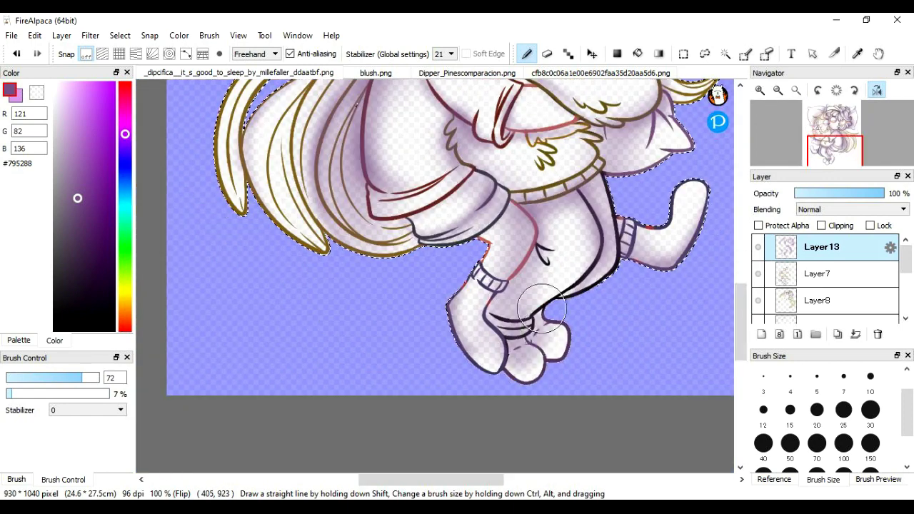
Step: Shade the pillows, the long blonde strands and the blonde figure's face with brush sizes 72, 25 and 45
scroll(539, 271, "up", 5)
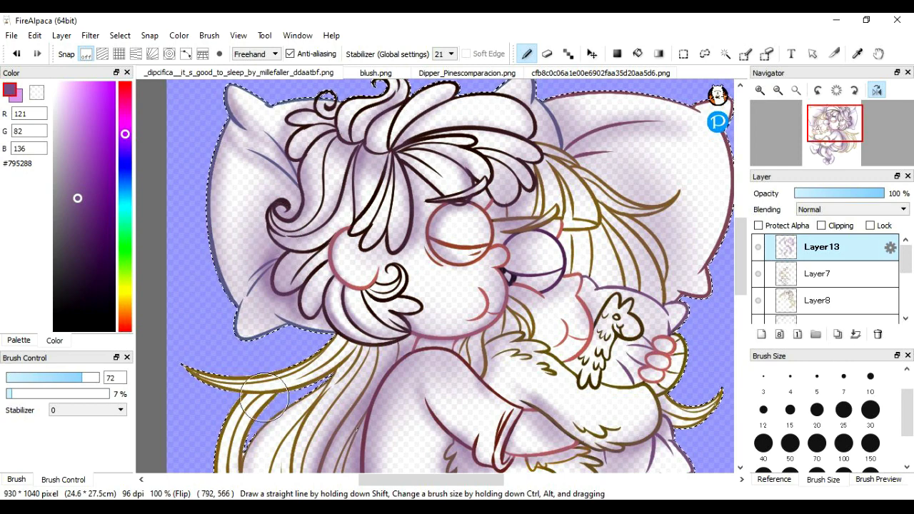
scroll(571, 272, "right", 2)
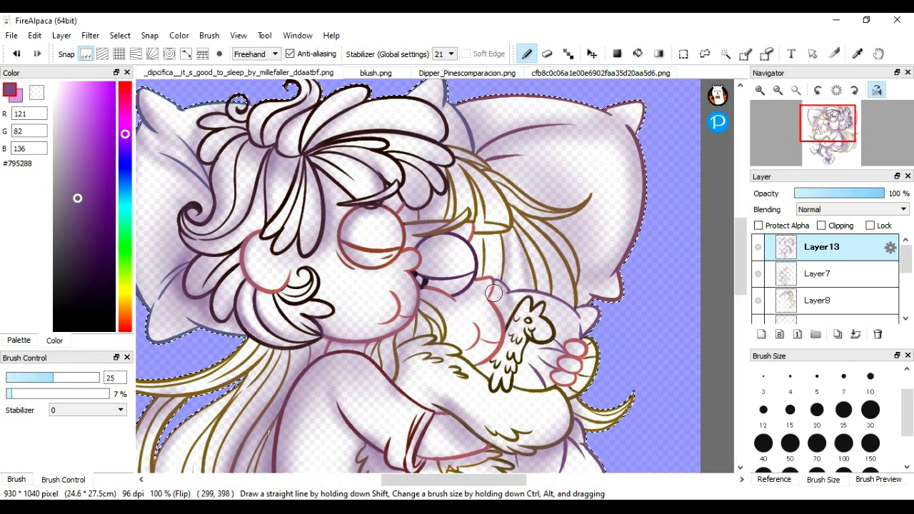
left_click_drag(389, 107, 409, 107)
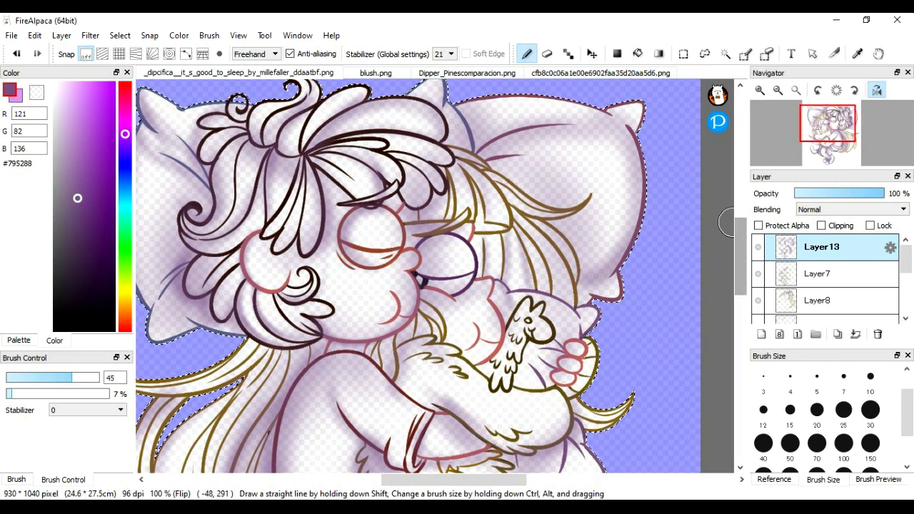
left_click_drag(740, 221, 741, 262)
scroll(212, 185, "down", 3)
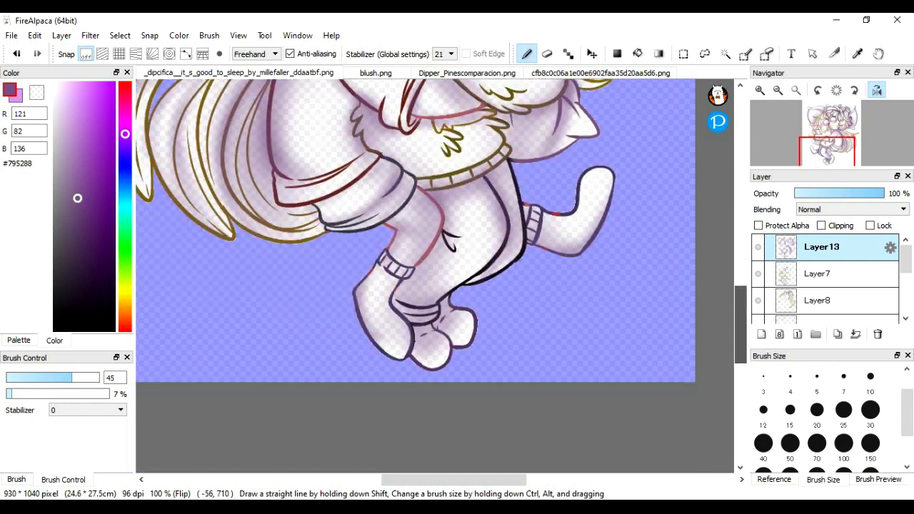
Step: Airbrush shadows into the blonde fringe and side strands with brush sizes 45 and 30
scroll(489, 302, "up", 8)
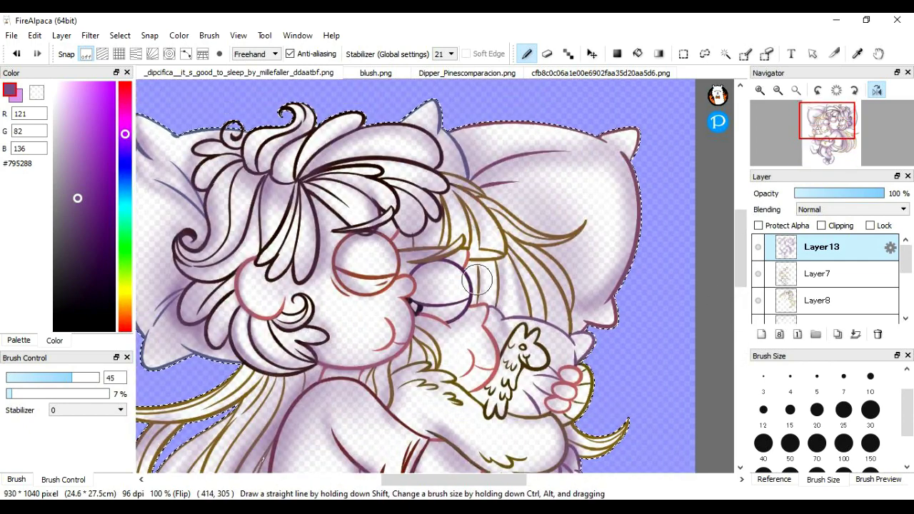
left_click_drag(375, 236, 364, 278)
left_click_drag(557, 301, 528, 265)
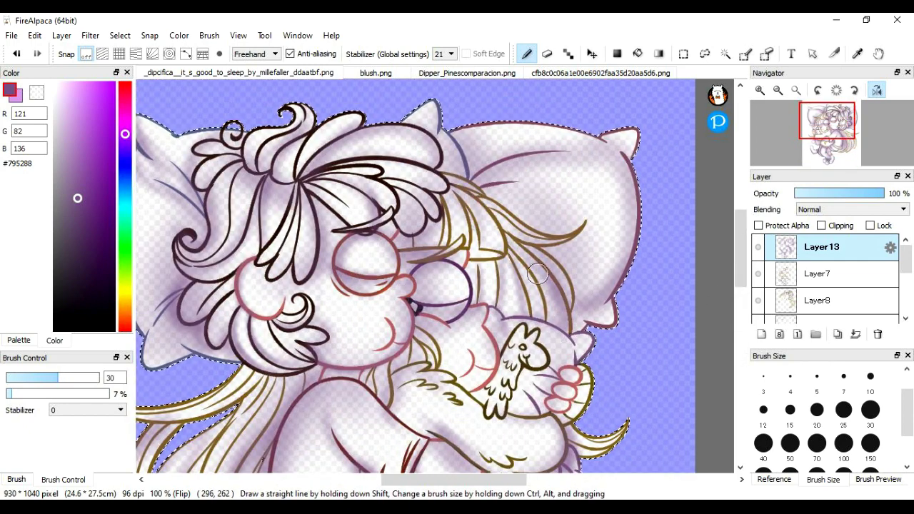
scroll(485, 214, "down", 3)
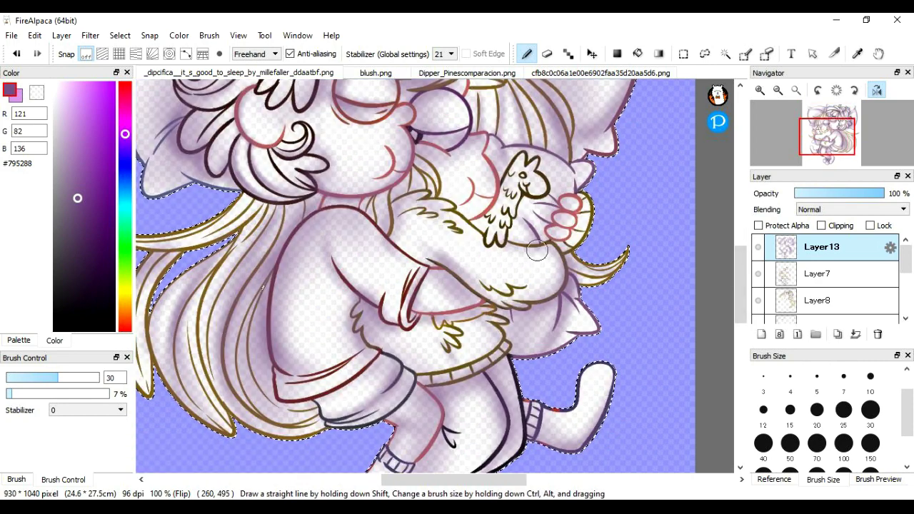
Step: Show the merged colours on Layer12 and set the Layer13 shading's blending mode to Hard Light
scroll(446, 345, "left", 3)
scroll(445, 345, "up", 2)
scroll(698, 293, "up", 1)
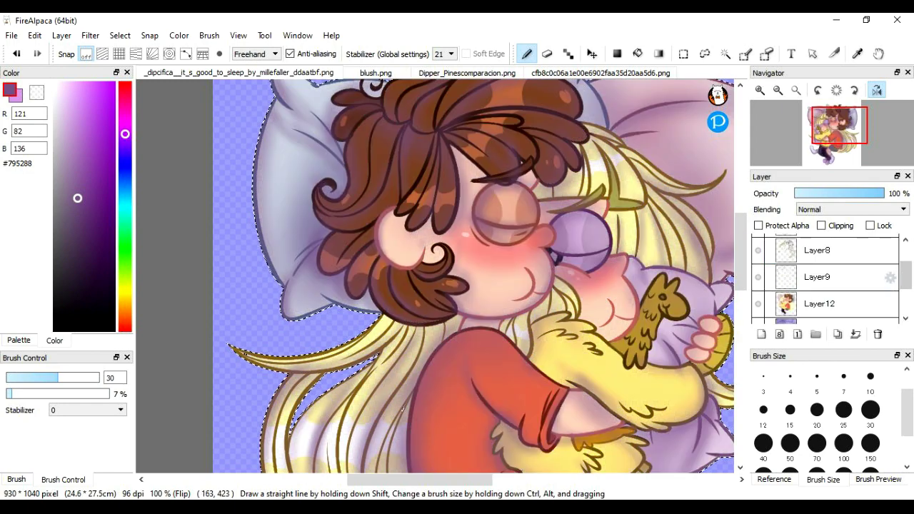
left_click(852, 209)
left_click(836, 338)
left_click(778, 90)
left_click(778, 90)
Step: Adjust the Layer13 shading with Hue Saturation Brightness, raising saturation, lowering brightness and shifting the hue slightly down
left_click(90, 35)
left_click(109, 66)
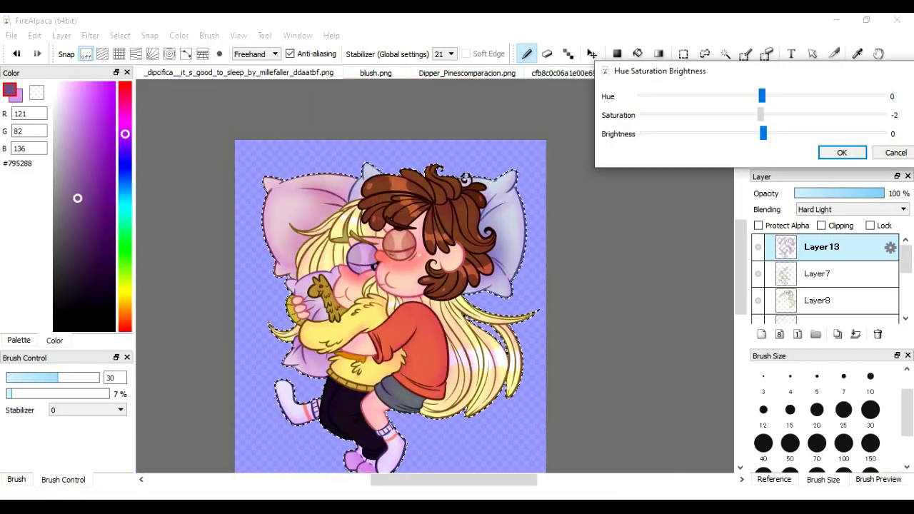
left_click_drag(761, 115, 832, 115)
left_click_drag(761, 134, 738, 133)
mouse_move(762, 95)
left_mouse_down()
mouse_move(775, 96)
mouse_move(724, 95)
mouse_move(753, 96)
left_mouse_up()
left_click(842, 152)
Step: Clear the selection and add a new layer directly above Layer12, clipped to it
key("ctrl+d")
scroll(824, 278, "down", 3)
scroll(389, 285, "down", 2)
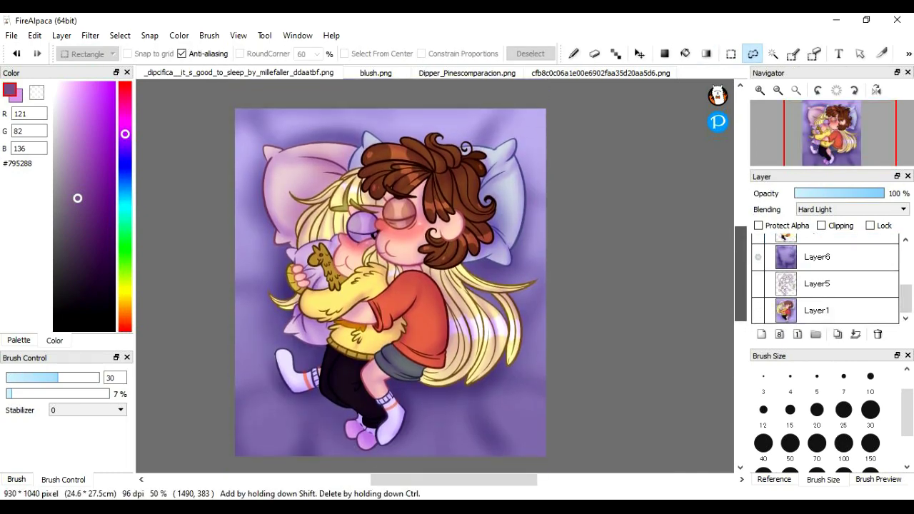
scroll(825, 279, "up", 2)
left_click(819, 247)
scroll(825, 278, "up", 2)
left_click(819, 272)
left_click(761, 334)
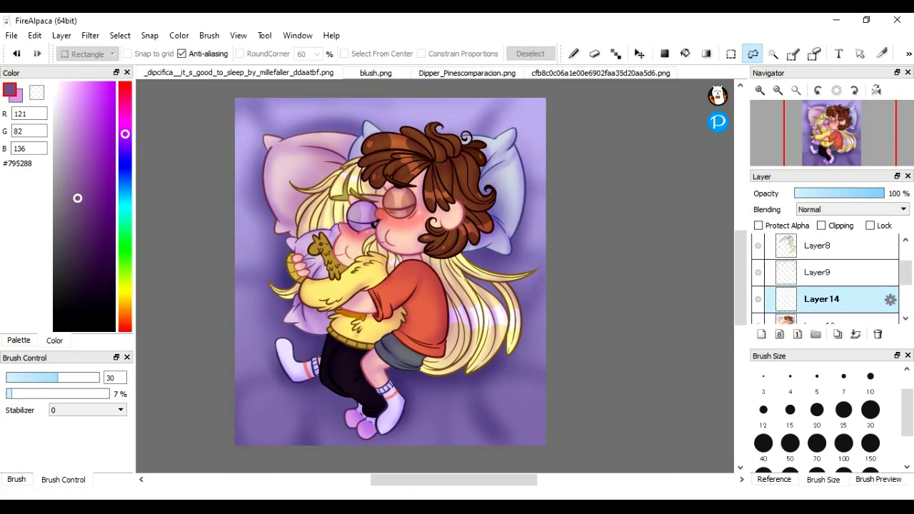
left_click(821, 225)
Step: Choose pale lilac #F1D2FD and set up a size 19 brush with 100% opacity and stabilizer 14
left_click(63, 83)
left_click(17, 479)
left_click(63, 479)
left_click(877, 90)
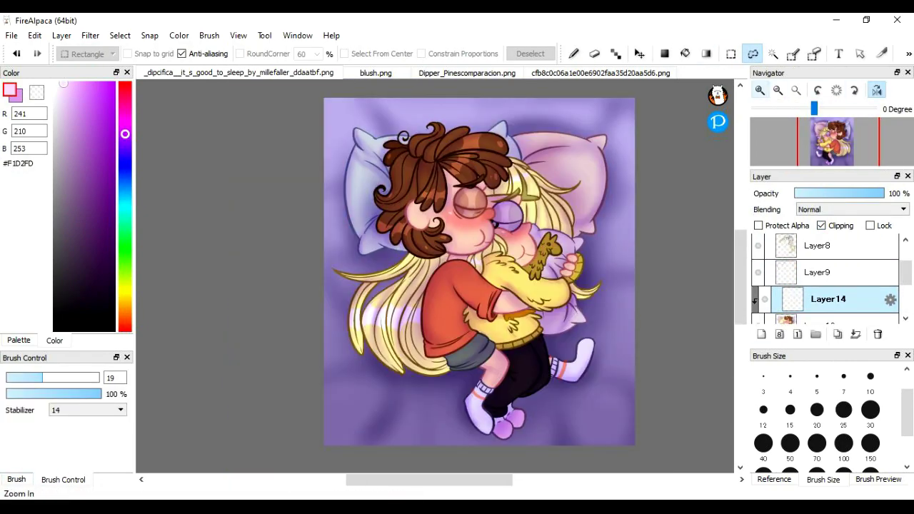
left_click(760, 90)
left_click(573, 54)
Step: Paint thin rim light along the red shirt's back and upper blonde strand on Layer14 with #E9C8F1 at brush size 9
scroll(824, 286, "down", 1)
left_click(821, 287)
left_click(370, 283)
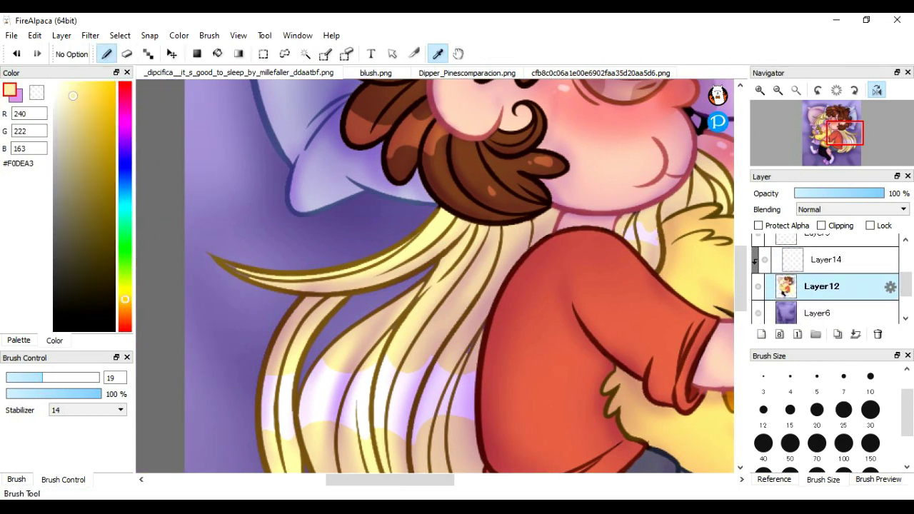
key("b")
key("x")
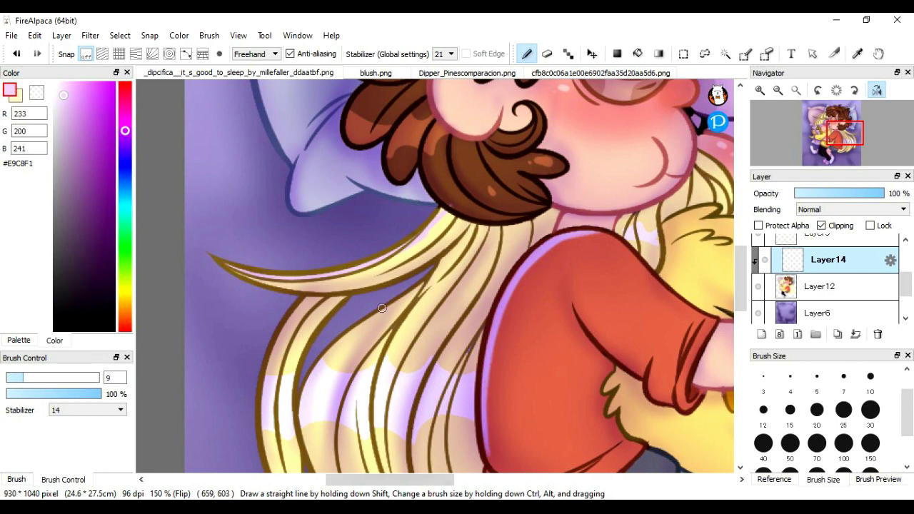
Step: Paint lilac rim light along the brown hair locks, the ear, the eye and the blue pillow's outer edge
scroll(477, 216, "up", 3)
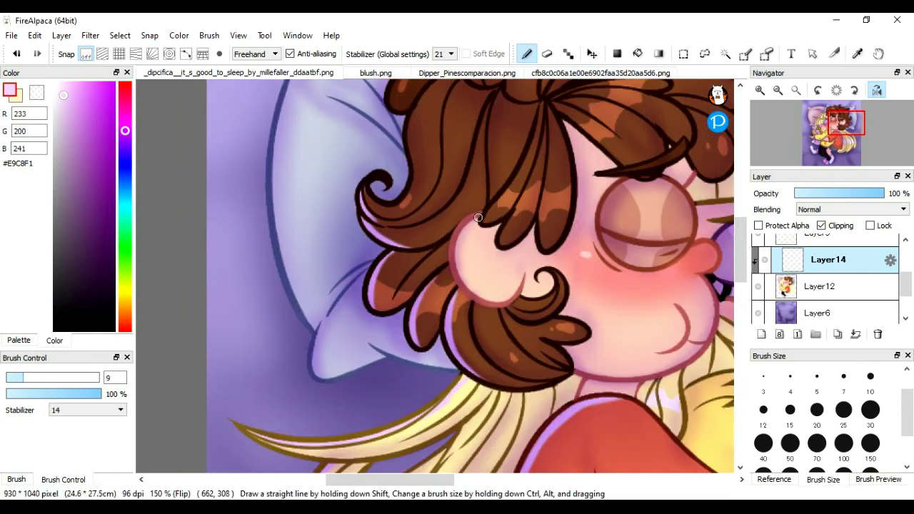
scroll(459, 211, "up", 2)
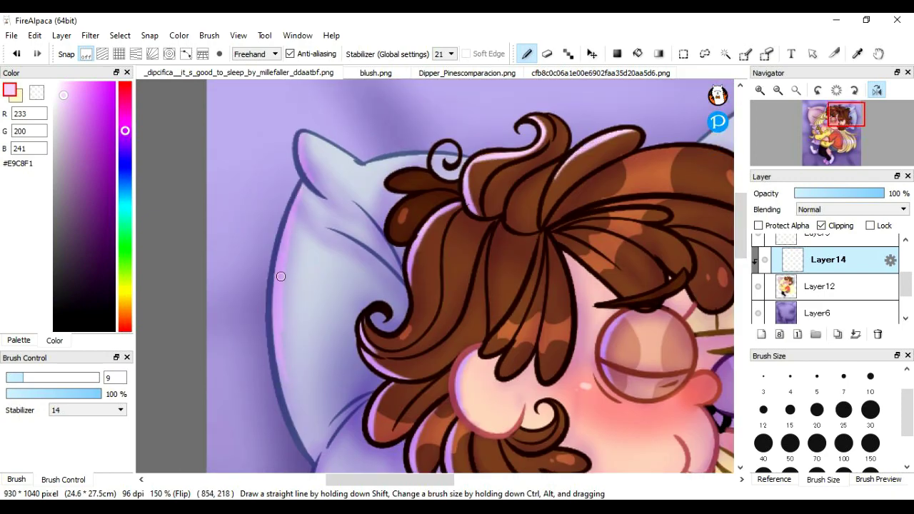
scroll(280, 276, "right", 3)
key("h")
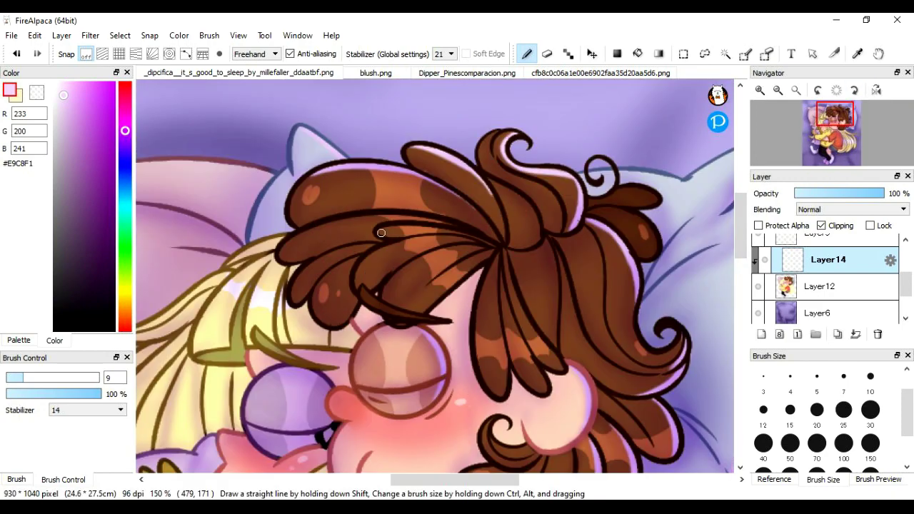
Step: Add lilac rim light to the pink pillow's edge, the blonde figure's face and the yellow sleeve
scroll(424, 261, "left", 5)
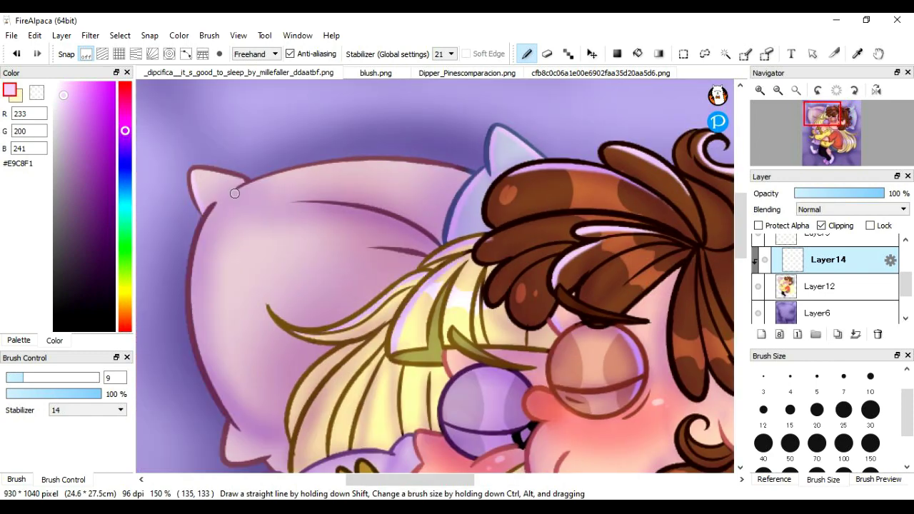
scroll(195, 290, "down", 3)
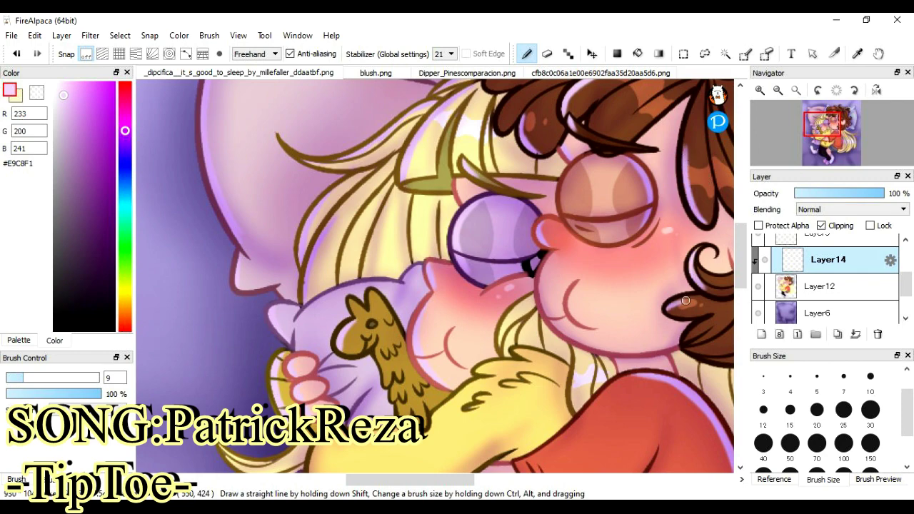
scroll(572, 373, "down", 2)
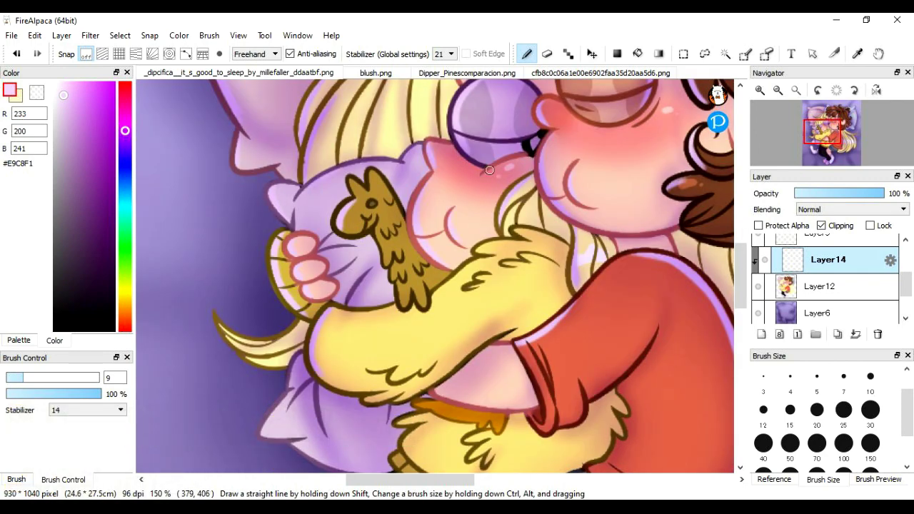
Step: Paint lilac rim light on the black trousers, shorts, toes and lower blonde strands
scroll(359, 243, "down", 4)
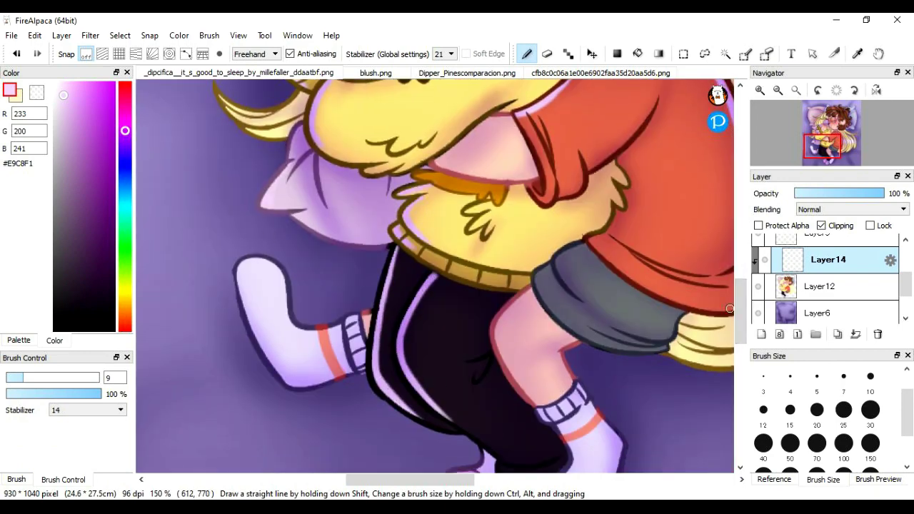
scroll(516, 367, "down", 2)
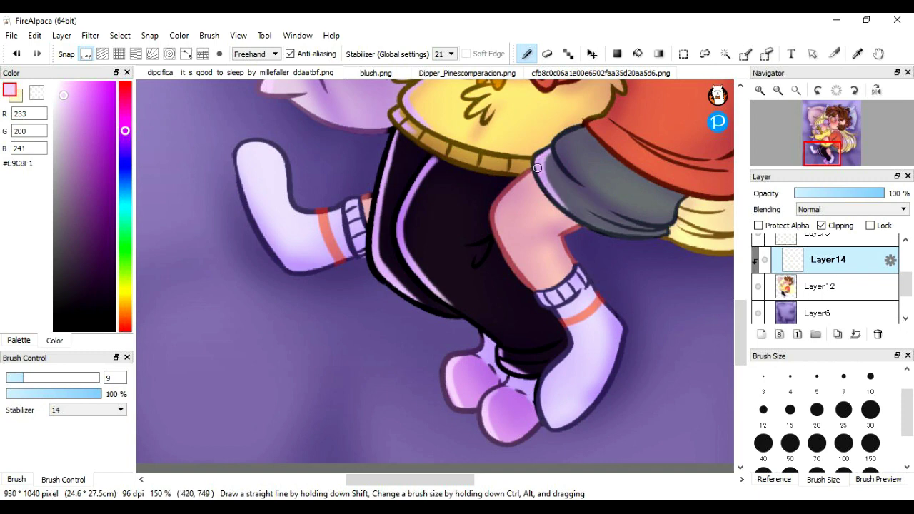
key("h")
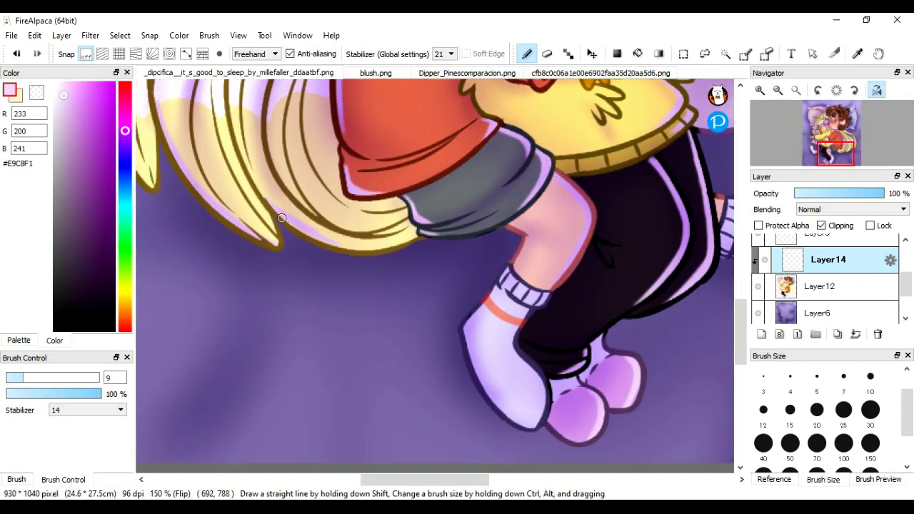
scroll(525, 241, "up", 10)
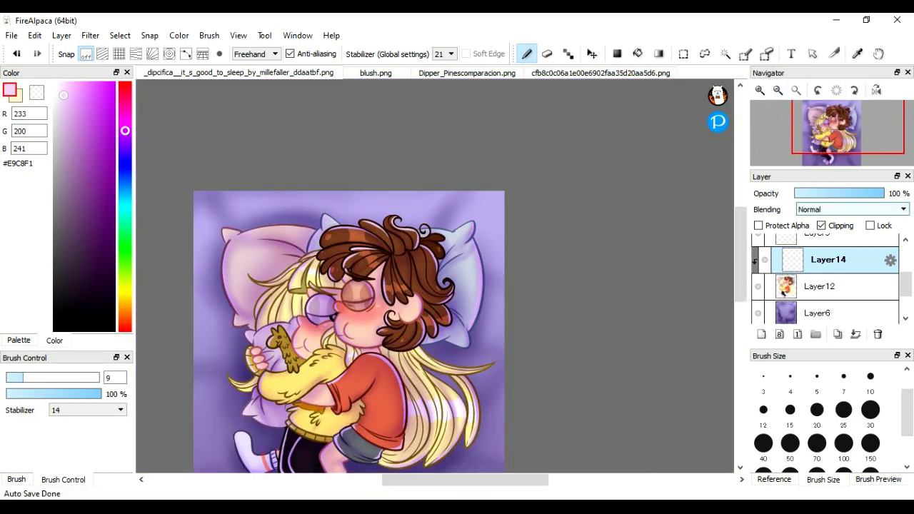
Step: Set the rim-light layer Layer14 to Add blending and reduce its opacity to a faint glow
left_click(852, 209)
left_click(850, 334)
left_click(852, 210)
left_click(850, 236)
left_click(824, 193)
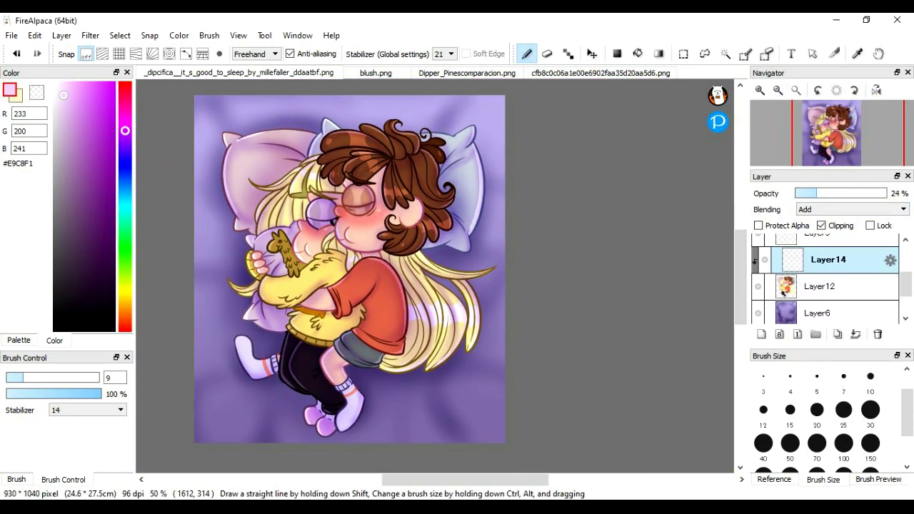
left_click_drag(816, 193, 812, 193)
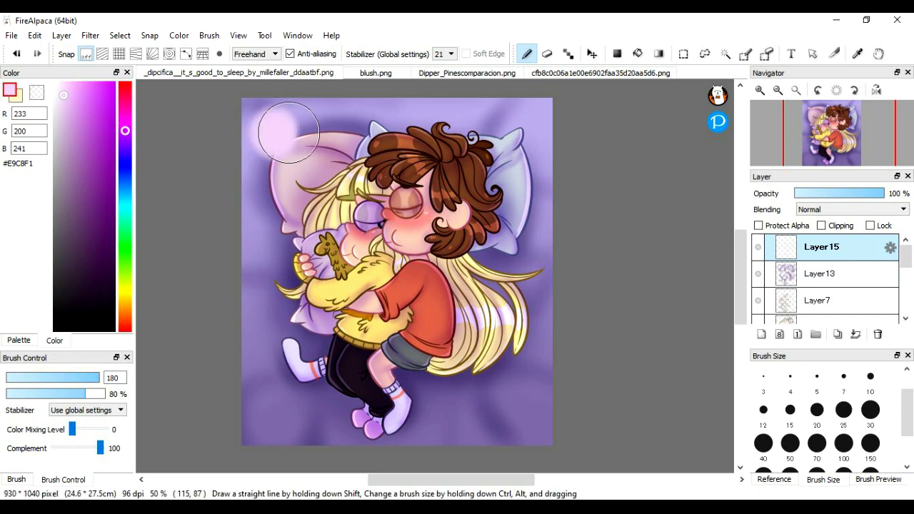
Step: Dab soft lilac light orbs around the canvas on a new layer at brush size 180, blended as Luminosity at 51% opacity
scroll(852, 209, "down", 5)
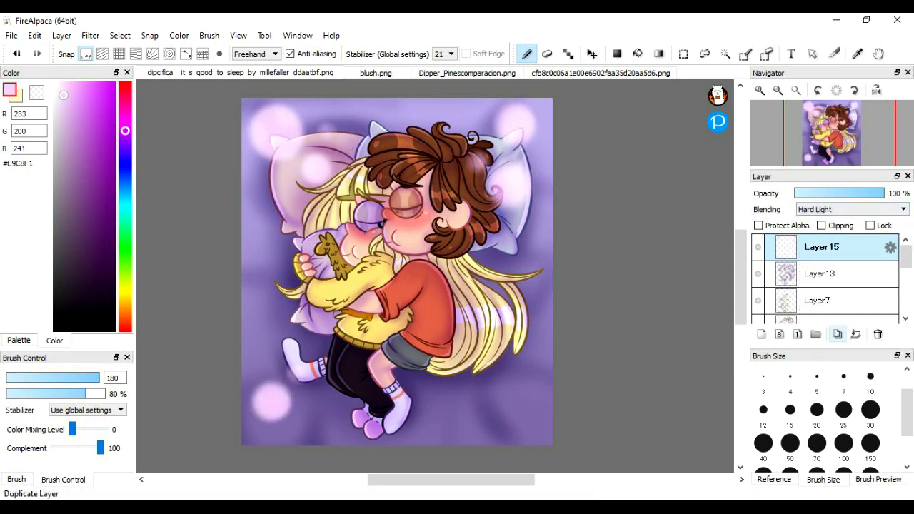
left_click(852, 209)
left_click(843, 226)
scroll(852, 209, "down", 5)
left_click(841, 193)
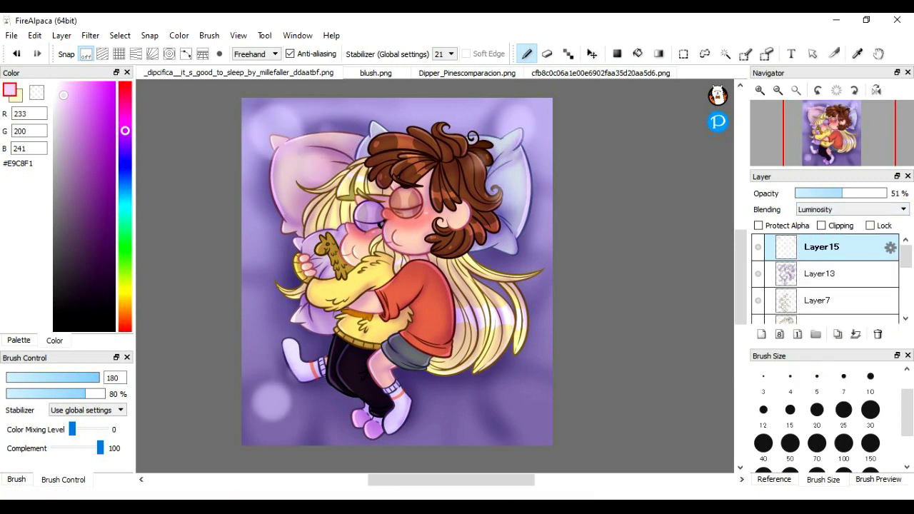
Step: Scatter tiny lilac specks on a new layer with the Particle brush at size 285, using Add blending at 64% opacity
scroll(66, 408, "down", 10)
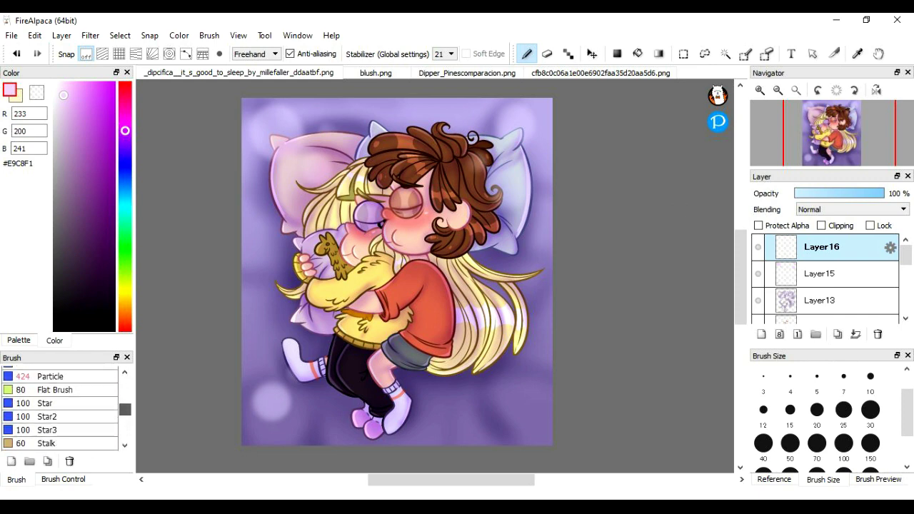
left_click(40, 377)
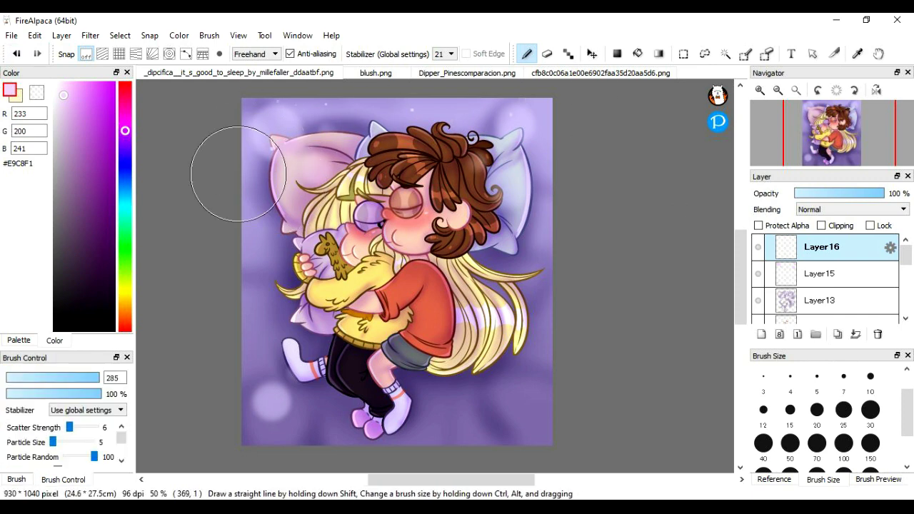
left_click(852, 209)
left_click(850, 229)
left_click(854, 193)
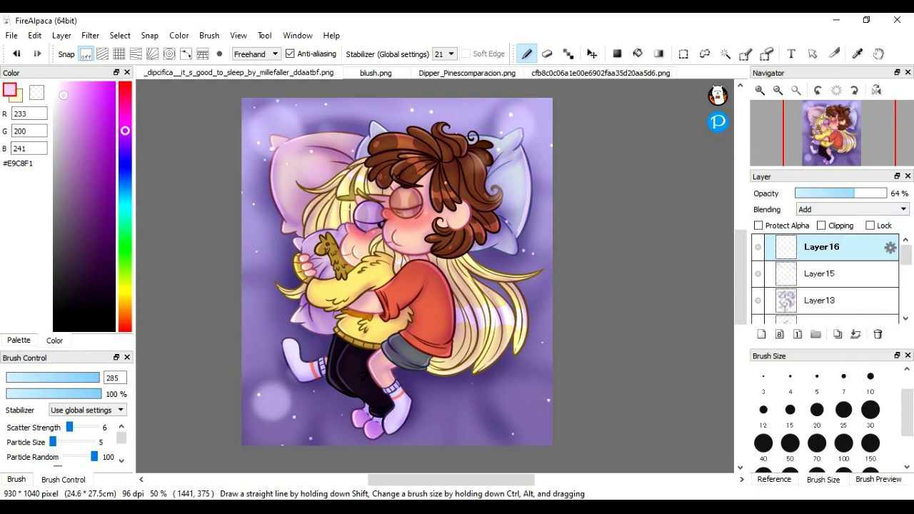
Step: Add a new layer above the specks and flood-fill it with pink #CA6B94
key("ctrl+shift+n")
key("g")
left_click(125, 98)
left_click(82, 132)
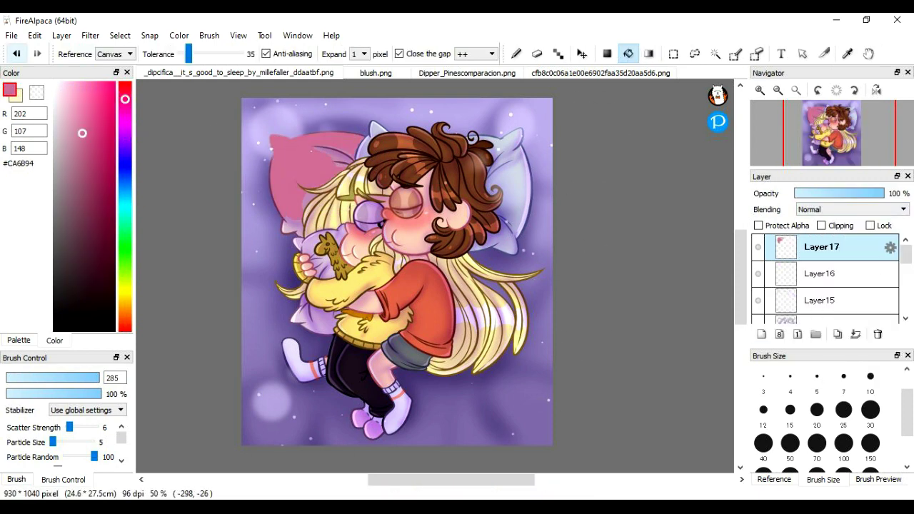
left_click(310, 148)
Step: Try the colour layer in Subtract at 32% opacity and in Overlay at 100% with the fill #BF6BCA
left_click(851, 209)
left_click(849, 357)
left_click(823, 193)
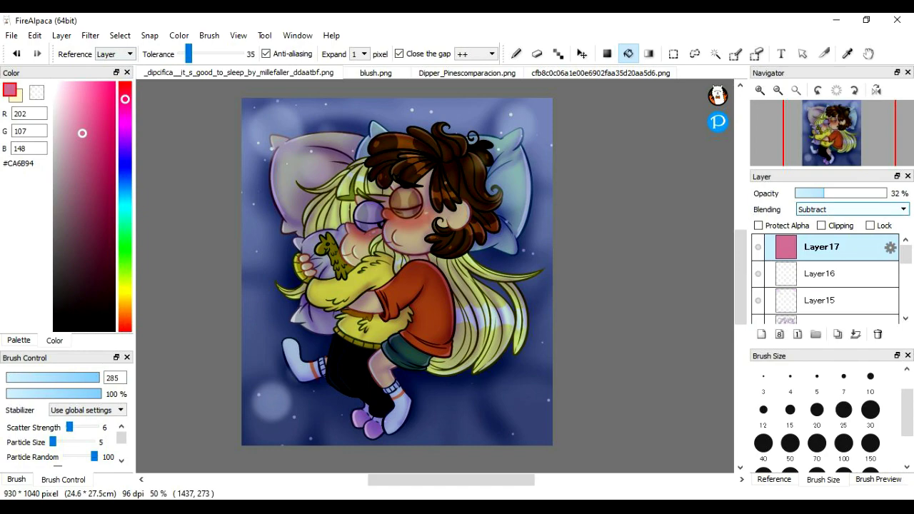
left_click(852, 209)
left_click(811, 264)
left_click(883, 194)
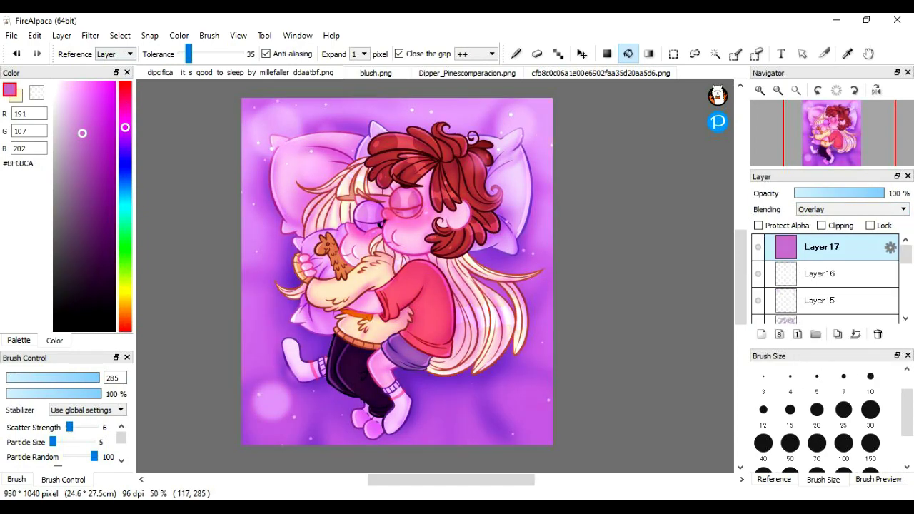
Step: Refill the colour layer with plum #95497D and blend it as Overlay at 13% opacity
left_click(84, 185)
left_click(397, 271)
left_click(852, 210)
left_click(811, 264)
left_click(816, 193)
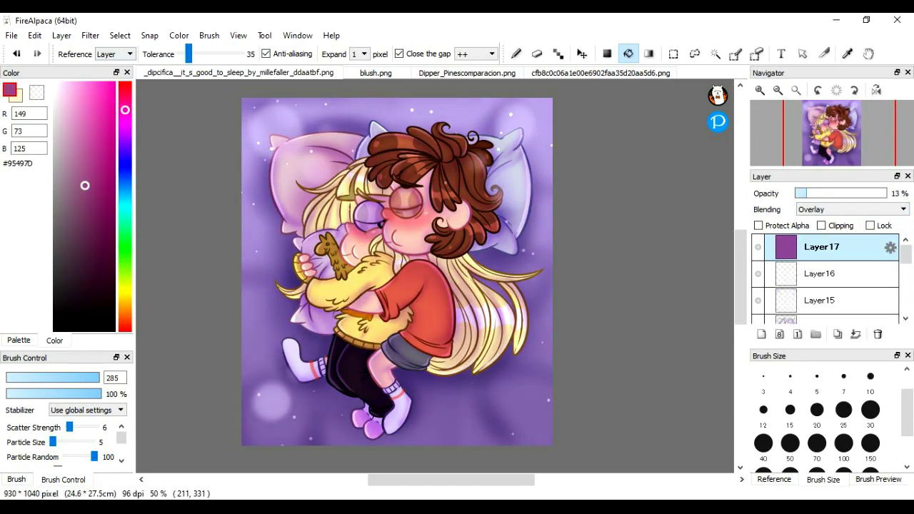
Step: Add a second plum-filled layer on top and blend it as Subtract at 9% opacity
left_click(852, 209)
left_click(811, 330)
left_click(802, 193)
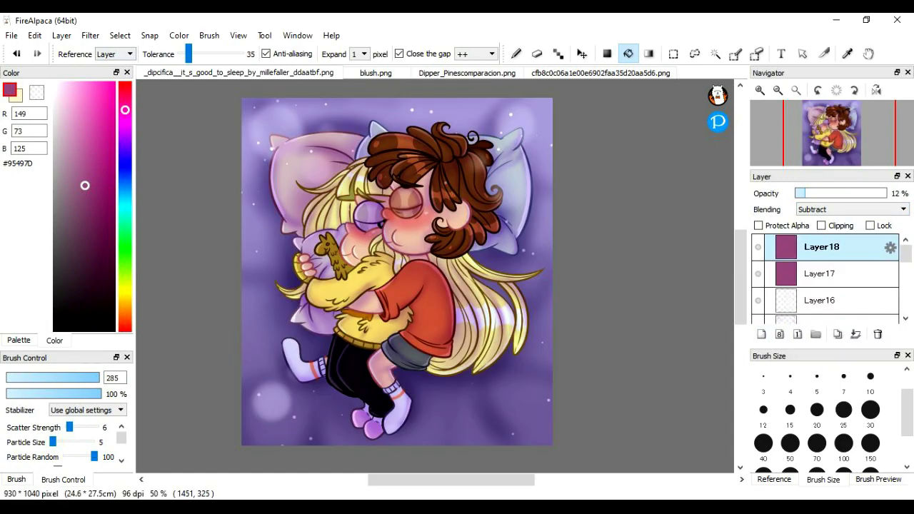
Step: Open 7-noise-texture-overlays-3.png, copy the whole texture and paste it as a new layer into the character drawing
left_click(11, 35)
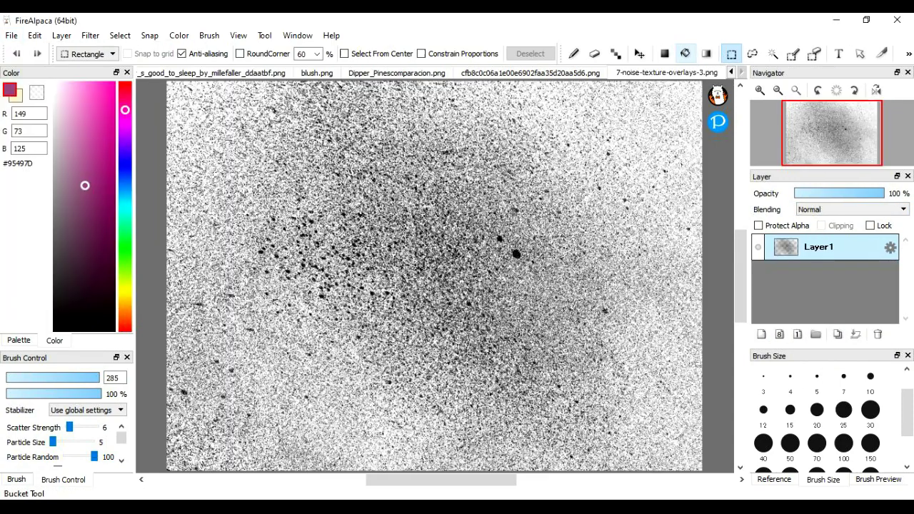
key("ctrl+a")
left_click(34, 35)
key("ctrl+c")
left_click(214, 73)
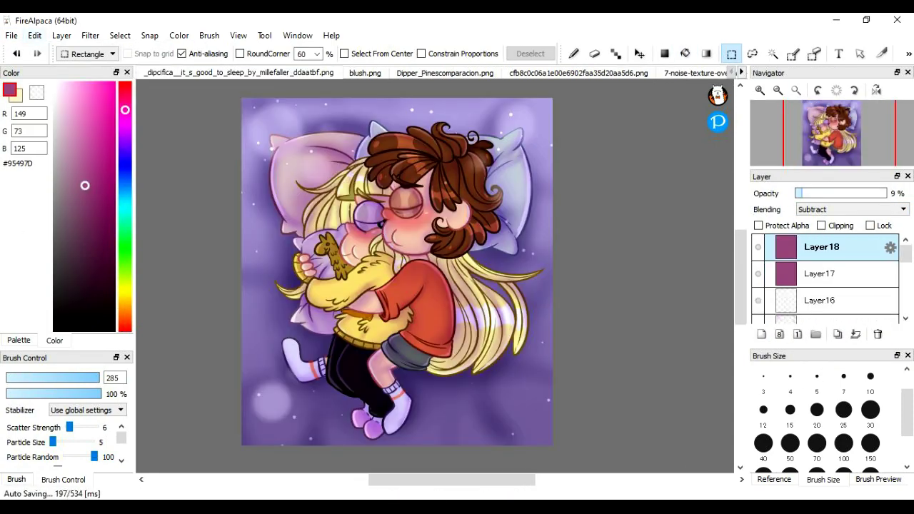
left_click(34, 35)
key("ctrl+v")
Step: Move and scale the pasted noise texture to cover the entire canvas
key("ctrl+minus")
key("ctrl+t")
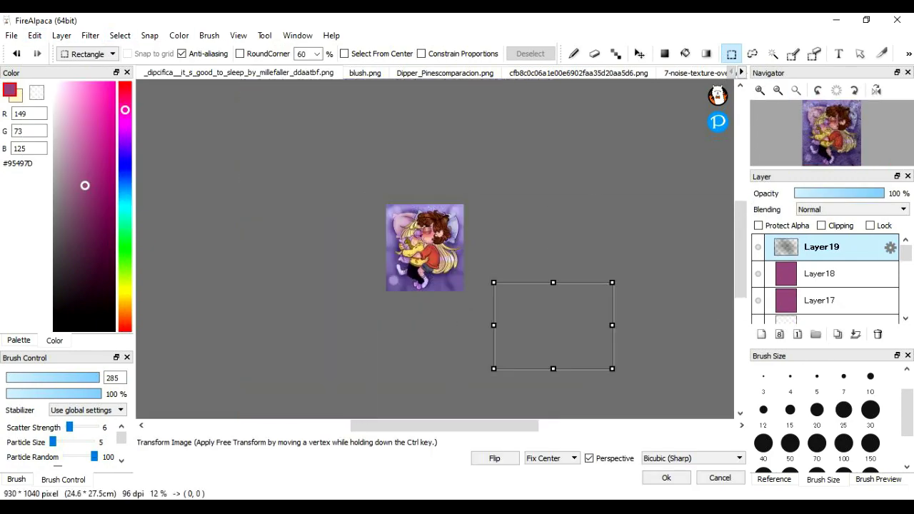
left_click_drag(253, 109, 254, 126)
left_click_drag(483, 206, 474, 195)
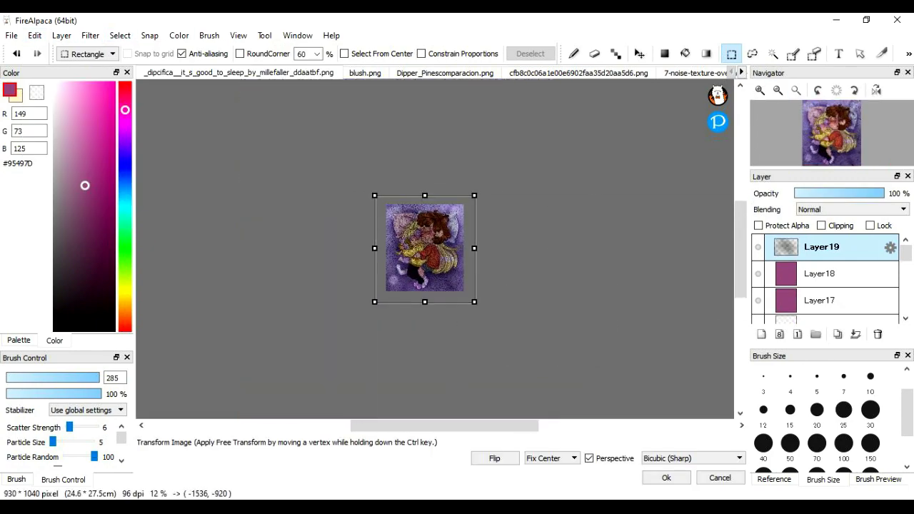
left_click(666, 478)
key("ctrl+0")
Step: Try the noise layer in Luminosity, Hard Light, Screen and Add blending at various opacities
left_click(851, 209)
left_click(816, 367)
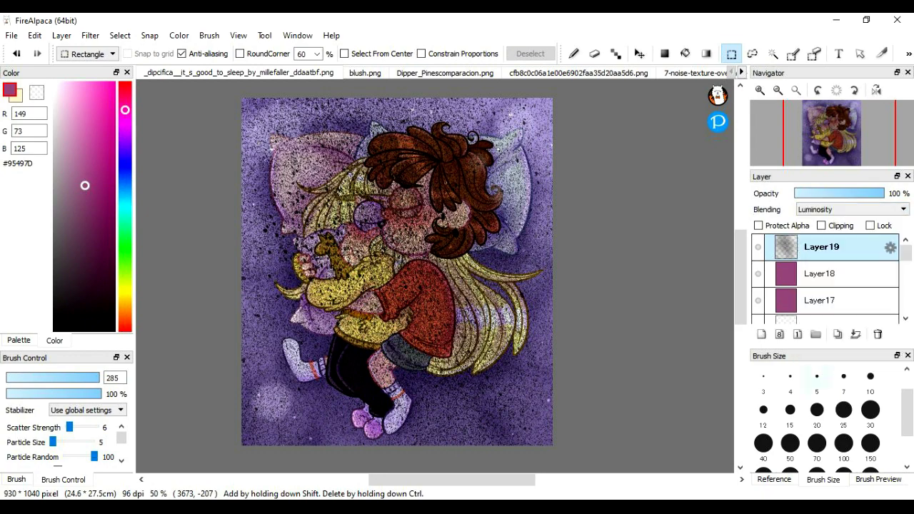
scroll(851, 209, "up", 5)
left_click(851, 209)
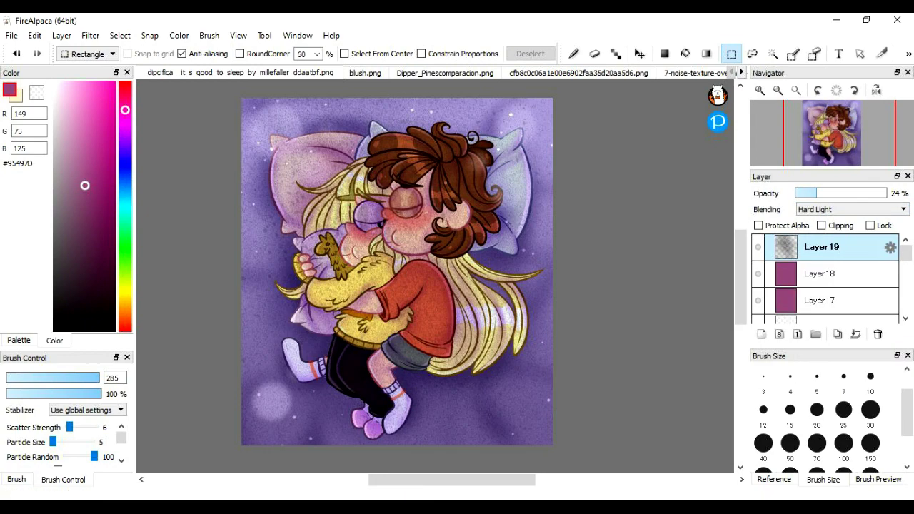
left_click(851, 210)
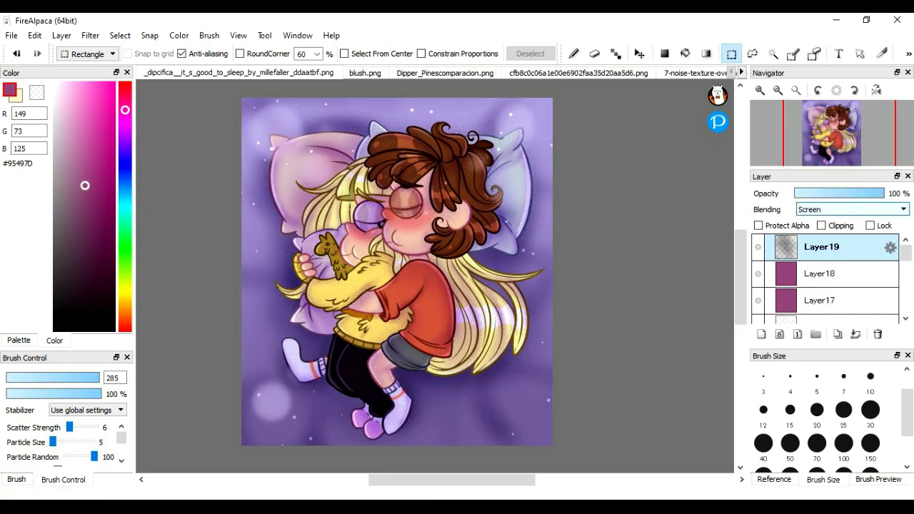
left_click(851, 210)
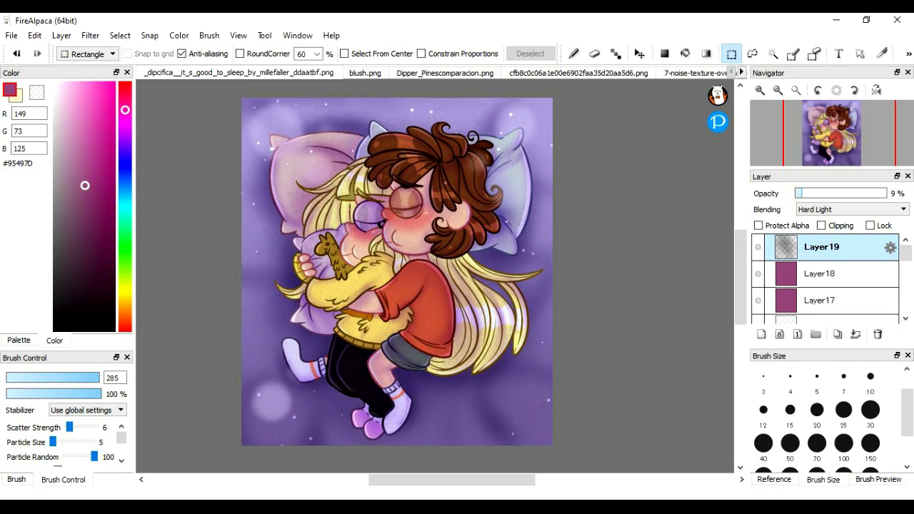
left_click(851, 209)
left_click(814, 238)
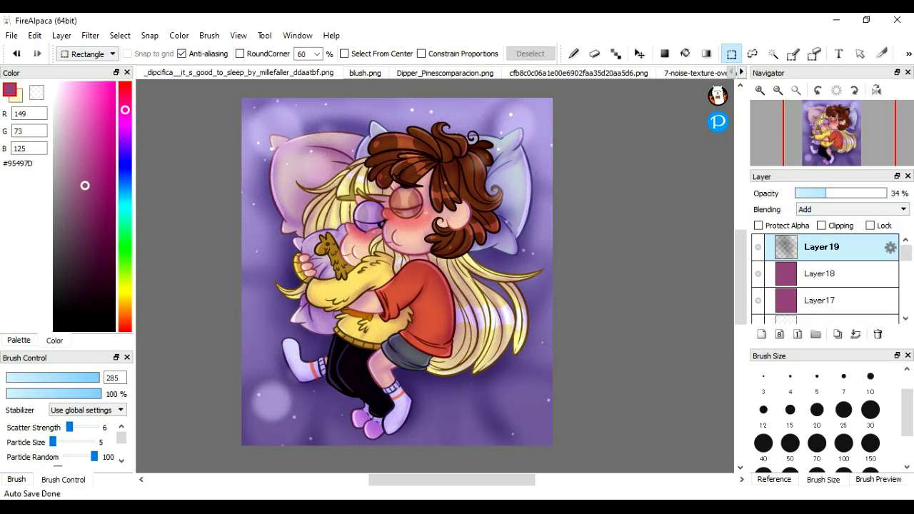
Step: Try the noise layer in Difference, Soft Light and Burn blending
left_click(851, 209)
left_click(815, 298)
left_click(851, 209)
left_click(814, 333)
left_click(851, 210)
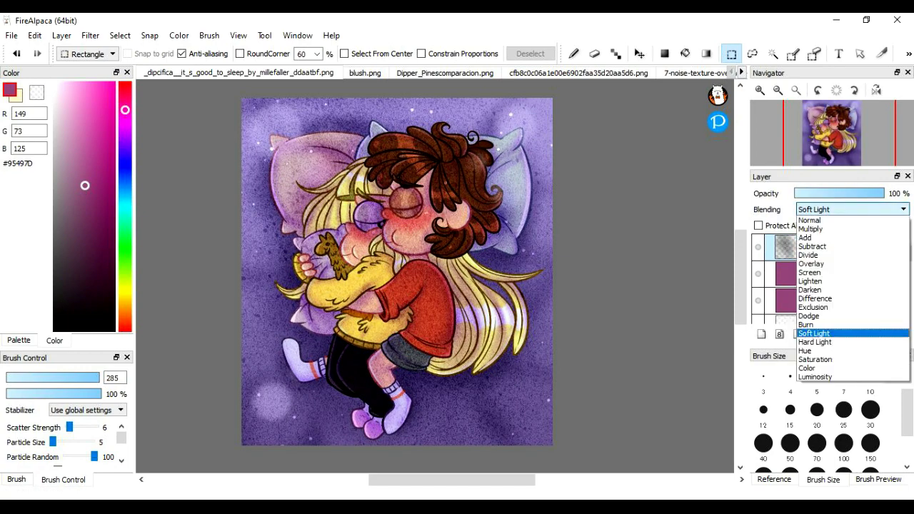
left_click(806, 324)
Step: Blend the noise layer as Soft Light and lower its opacity to a subtle grain
left_click(851, 210)
left_click(814, 333)
left_click(807, 193)
Step: Sign the artwork near the feet on a new layer with the NONAME edge pen at size 15 in cream #FFF8E2 and plum
left_click(761, 334)
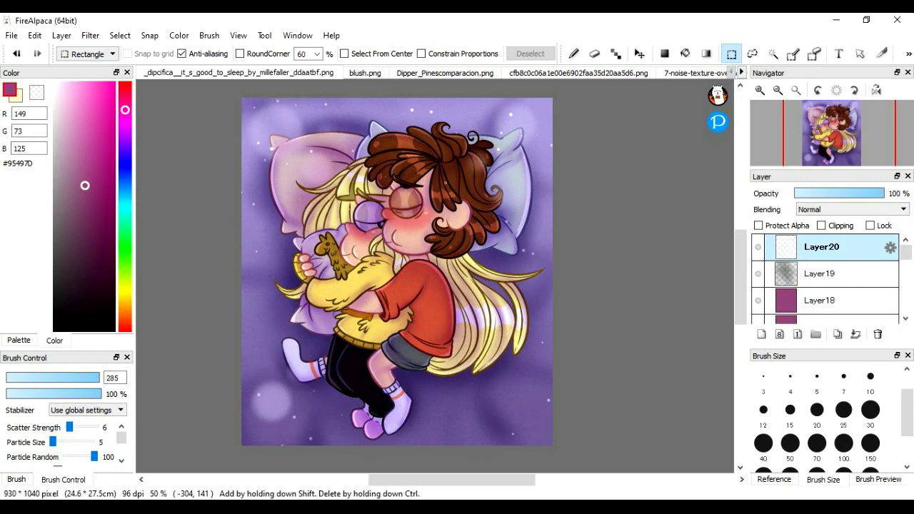
key("x")
left_click(16, 479)
scroll(64, 407, "down", 5)
left_click(54, 379)
scroll(727, 229, "down", 2)
scroll(414, 316, "up", 4)
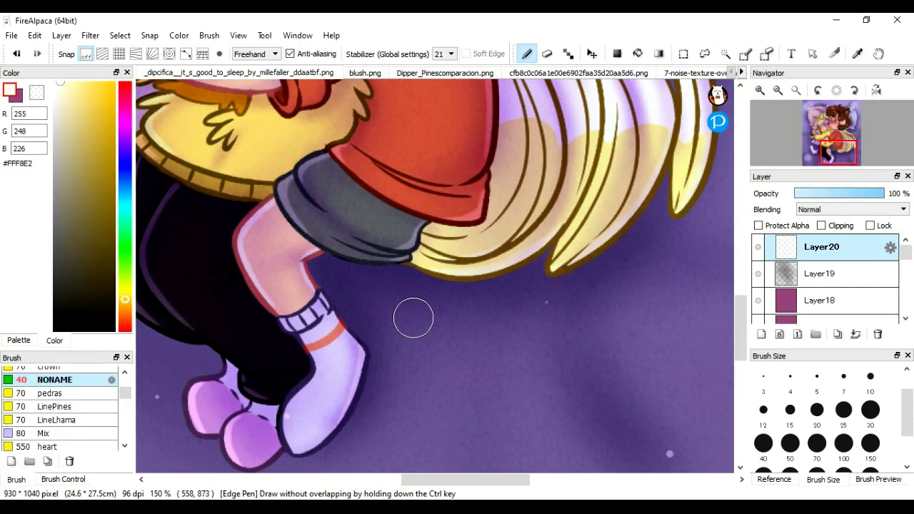
left_click_drag(342, 396, 453, 245)
left_click_drag(495, 168, 517, 243)
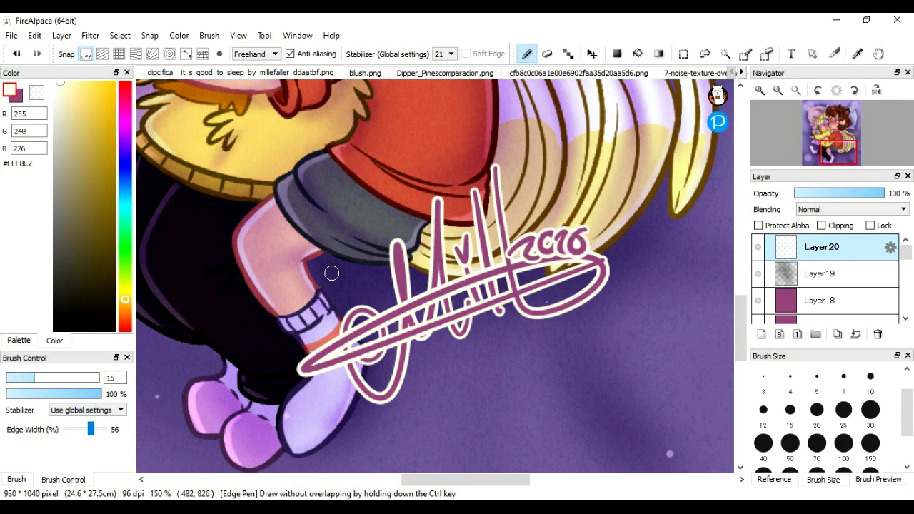
Step: Shrink the signature, place it beneath the shorts and lower hair, and blend it as Hard Light at 27% opacity
left_click(777, 90)
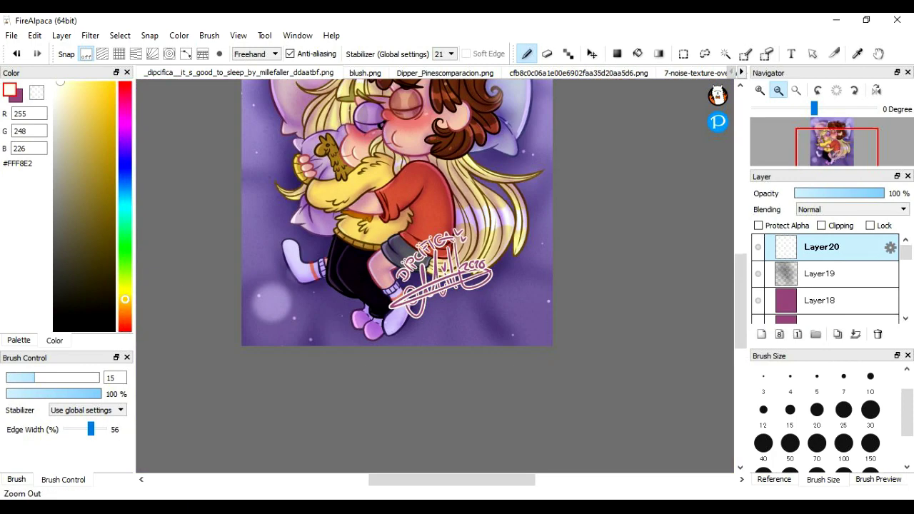
left_click(778, 90)
key("ctrl+t")
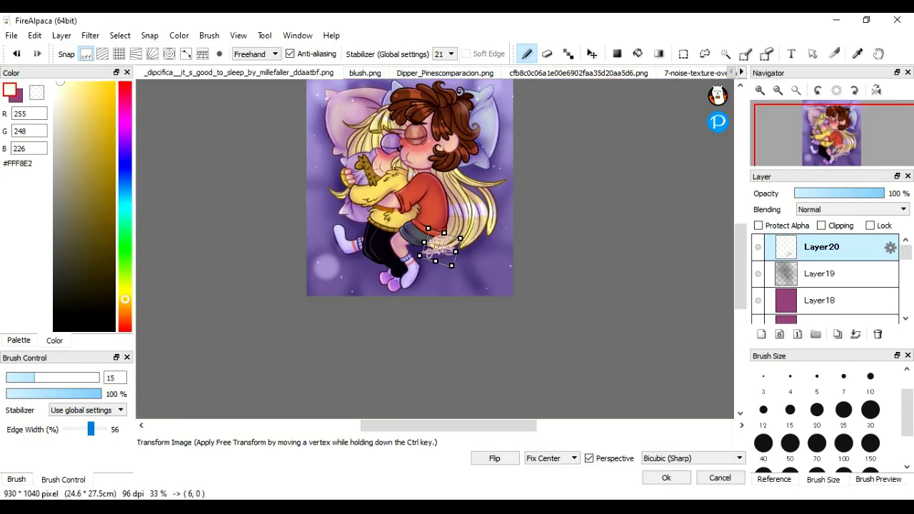
key("Return")
left_click(852, 209)
left_click(814, 339)
scroll(410, 207, "up", 2)
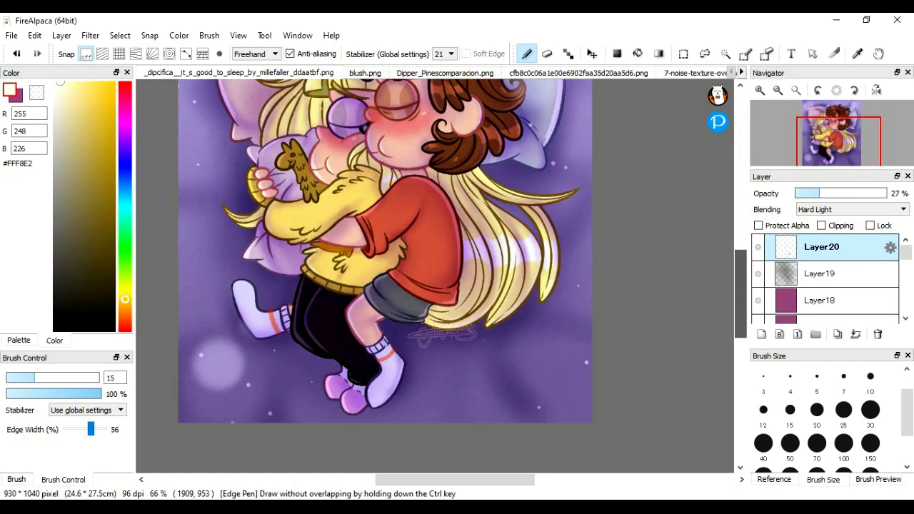
Step: Darken the canvas edges with purple #5F4B92 on a new layer, using a soft size 429 brush at 7% opacity, and change its blending mode
left_click(778, 90)
key("i")
left_click(336, 122)
left_click(761, 334)
left_click(16, 479)
scroll(61, 407, "down", 5)
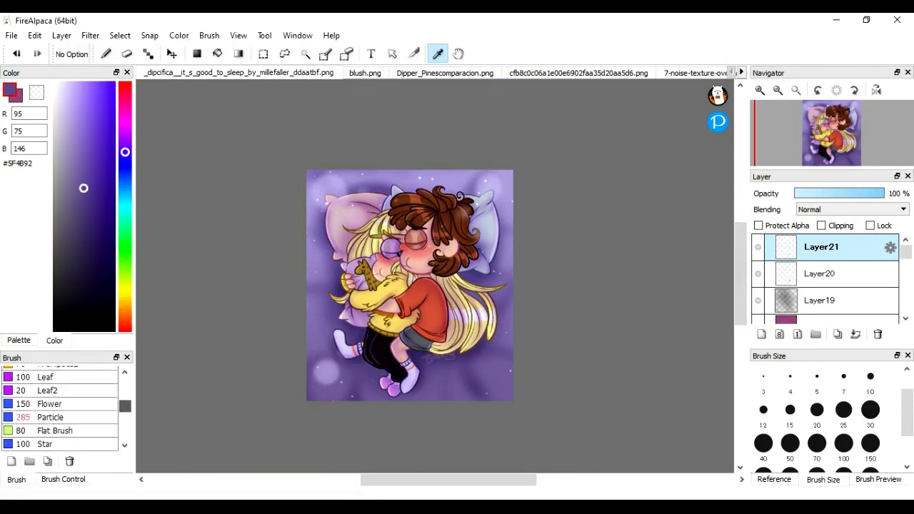
left_click(63, 479)
key("b")
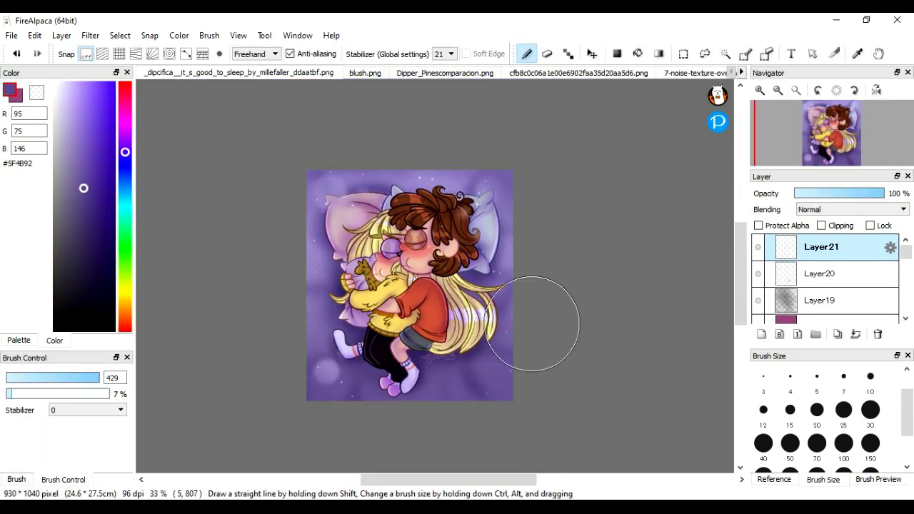
left_click(852, 210)
left_click(850, 244)
Step: Add a new layer and select a star scatter brush with pale yellow #F5F6AA
left_click(761, 334)
left_click(760, 90)
left_click(17, 479)
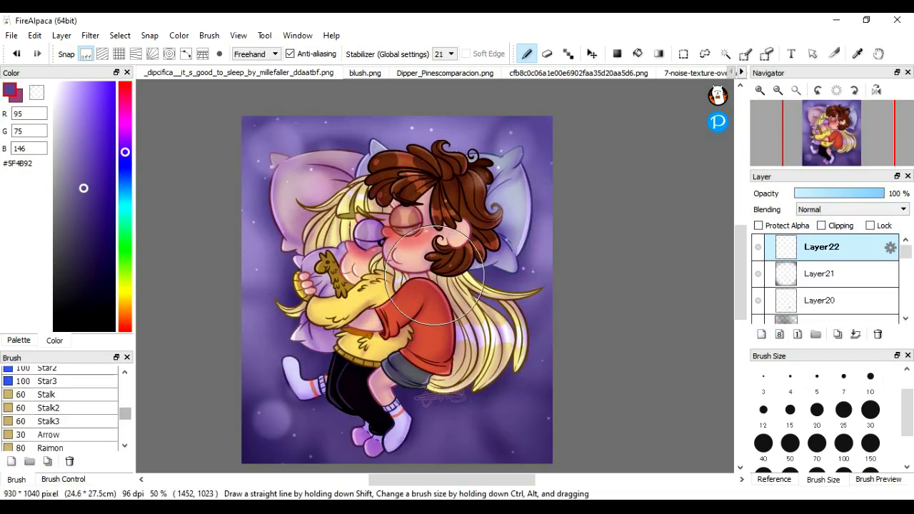
left_click(879, 479)
scroll(61, 407, "up", 2)
left_click(48, 416)
left_click(125, 289)
left_click(72, 90)
left_click(62, 479)
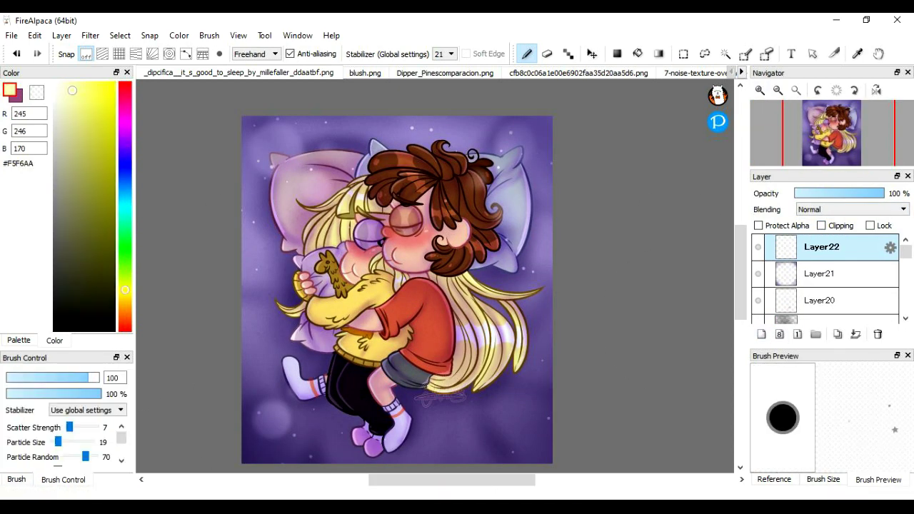
Step: Set the star scatter brush to size 310 with stabilizer 0 and try scattering small stars over the pink pillow and nearby hair
left_click(91, 431)
left_click_drag(332, 132, 350, 132)
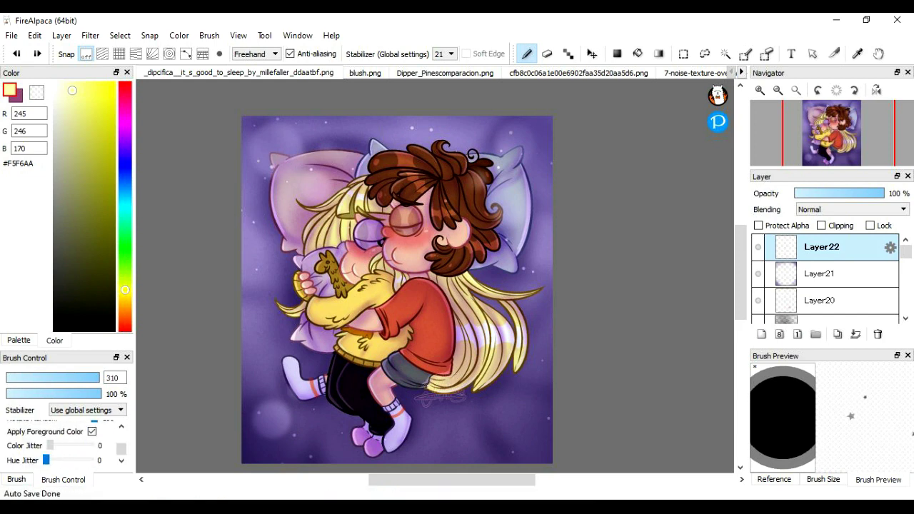
left_click(86, 410)
left_click(68, 55)
left_click(283, 284)
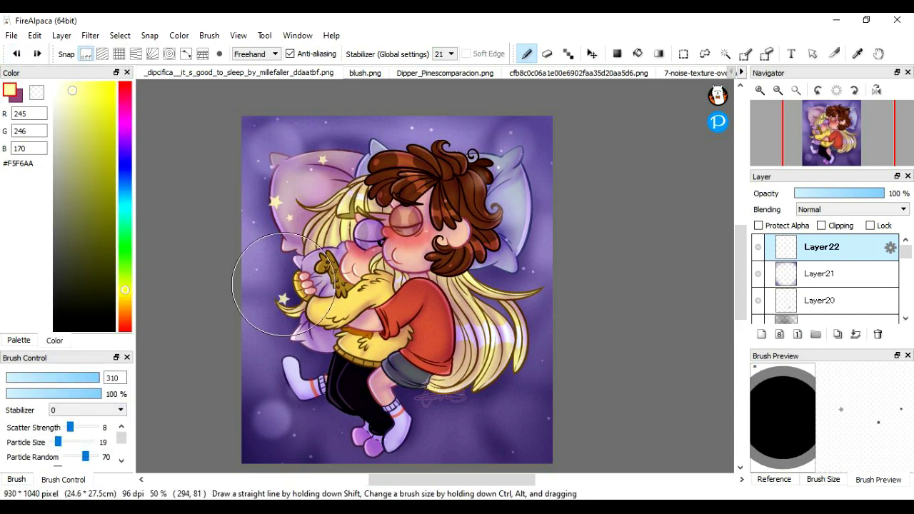
Step: Undo the small stars, scatter larger ones around the pillows with particle sizes 43 and 68, and erase the stray star at the canvas edge
left_click_drag(468, 210, 551, 211)
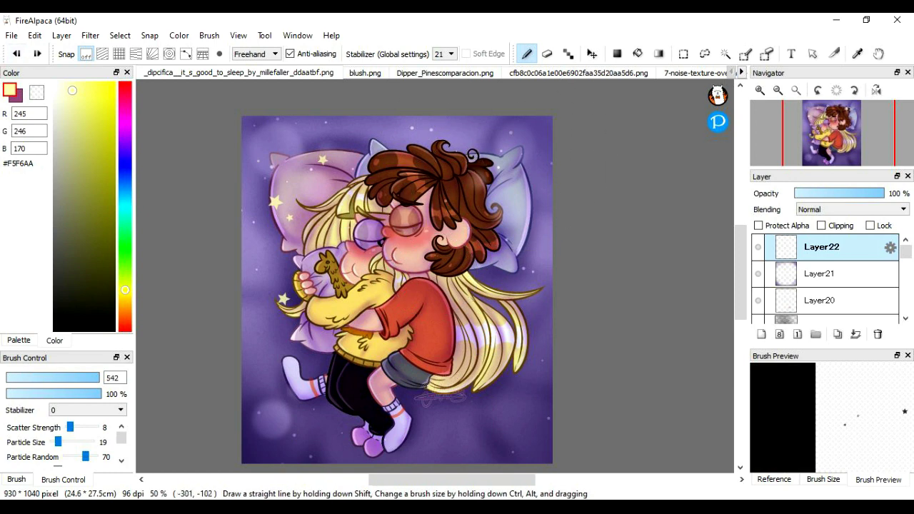
left_click(261, 294)
key("ctrl+z")
left_click(280, 229)
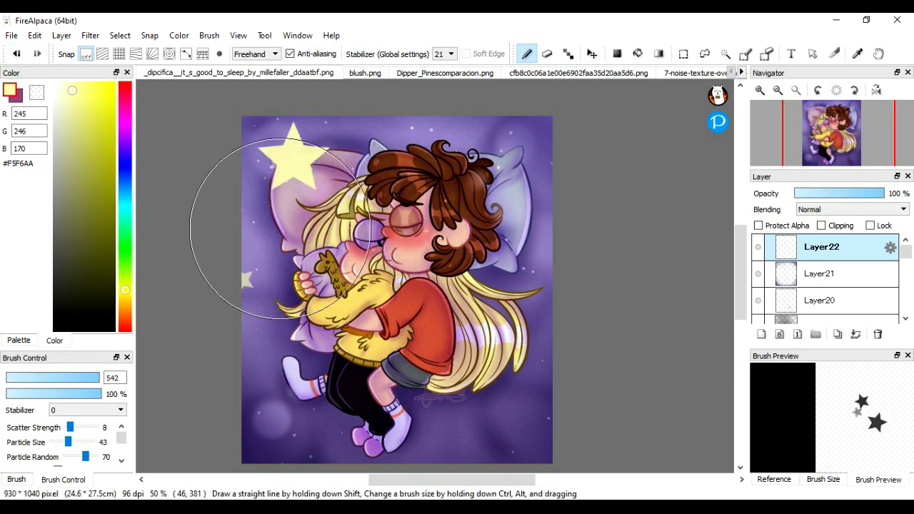
left_click_drag(306, 232, 241, 227)
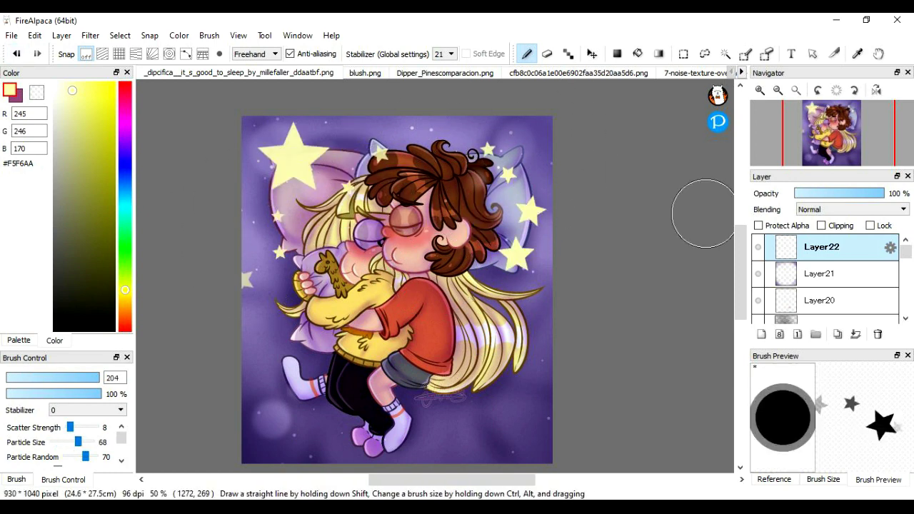
key("e")
left_click(91, 377)
Step: Give the stars a white #FFFFFF outline by filling an expanded selection of their shapes on a new layer beneath them
left_click(120, 35)
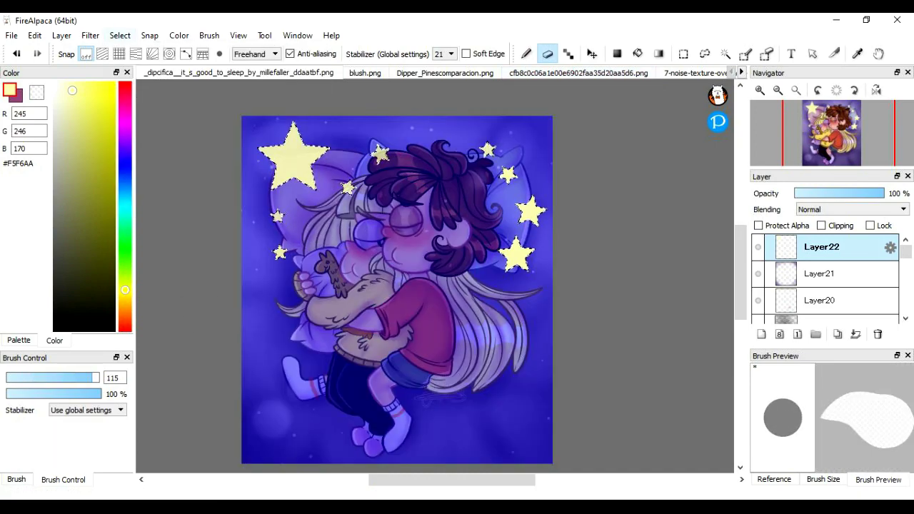
left_click(143, 179)
left_click(440, 299)
key("g")
key("ctrl+shift+n")
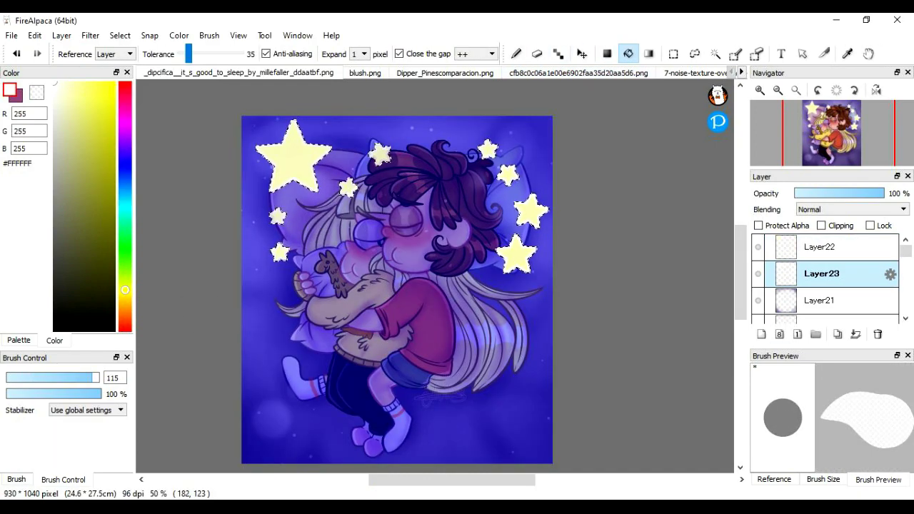
Step: Recolour the alpha-protected stars with #E4E740 and #E7CF40 using a soft size 375 brush at 80% opacity, and clear the selection
left_click(821, 246)
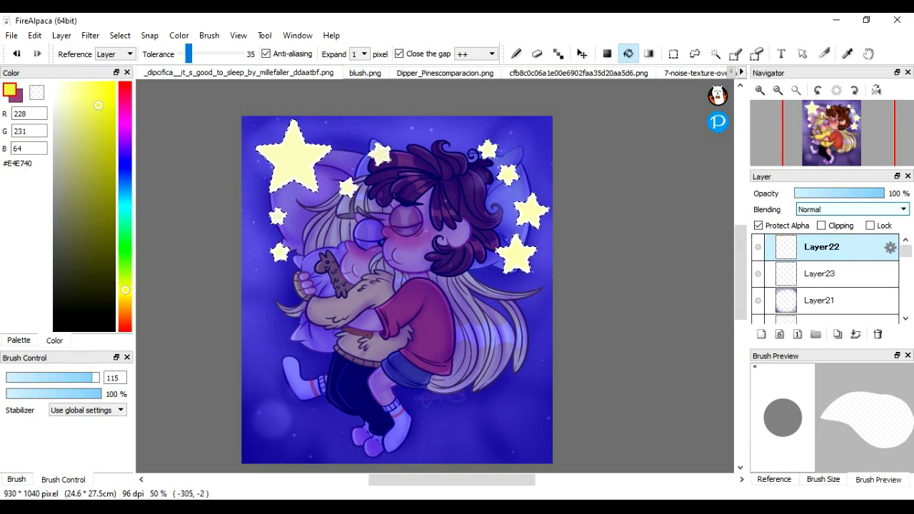
left_click(98, 105)
key("b")
left_click_drag(286, 164, 550, 276)
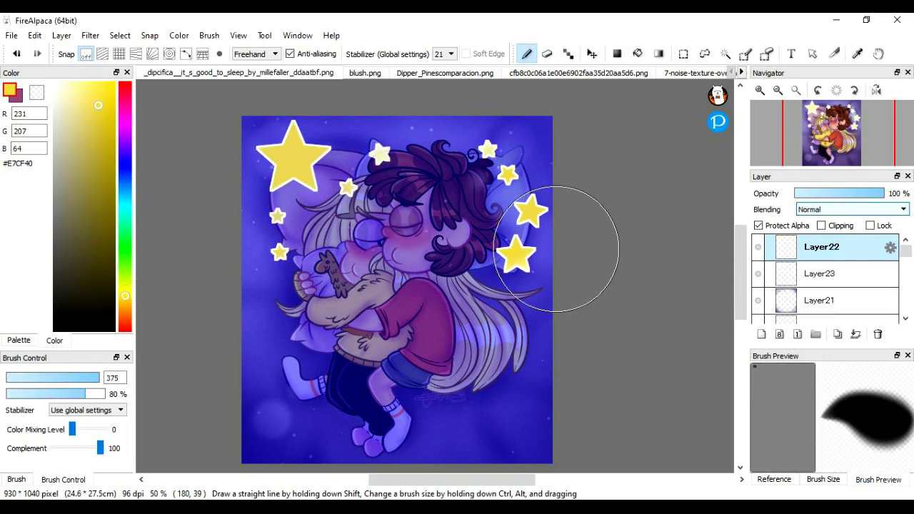
key("l")
key("ctrl+d")
Step: Try lowering the star layer's opacity to 40%
left_click(821, 274)
left_click(821, 247)
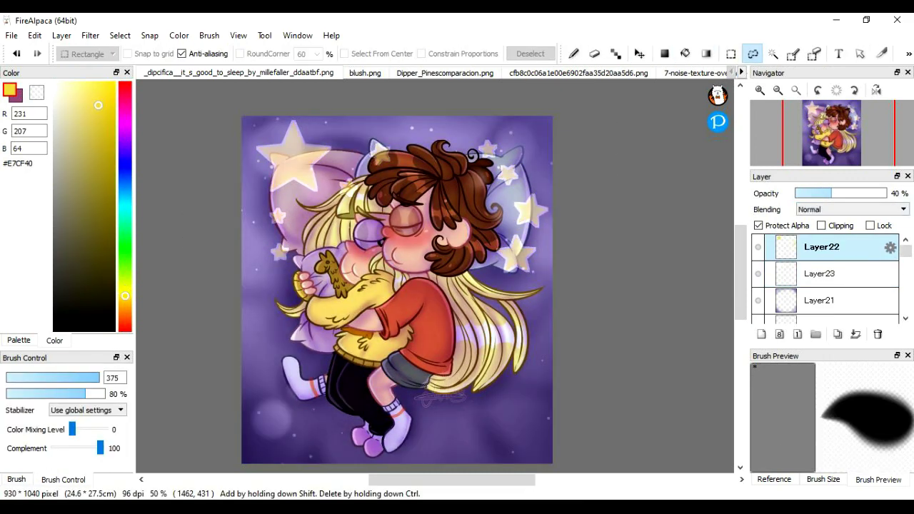
left_click(821, 274)
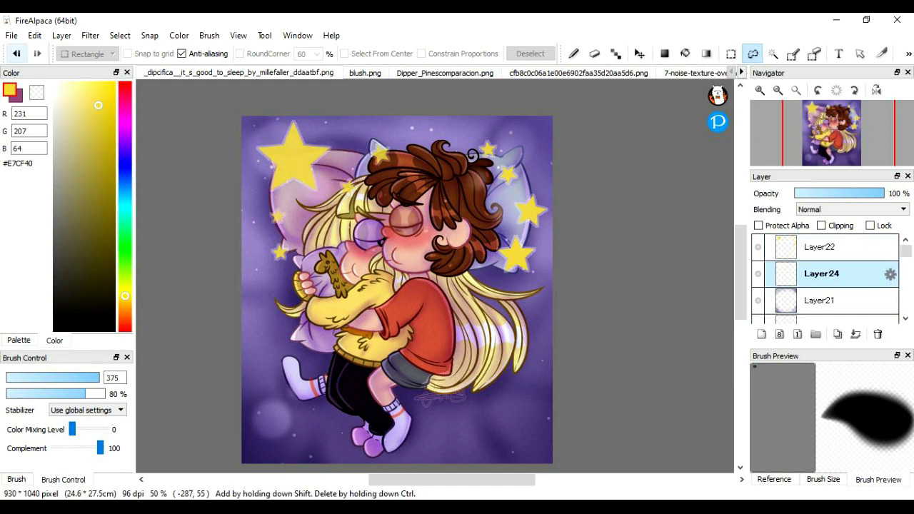
Step: Paint shine stripes across the stars on a new clipping layer blended as Add, using a size 40 brush, and merge it into the stars
left_click(761, 334)
left_click(821, 226)
key("b")
left_click(851, 210)
left_click(834, 239)
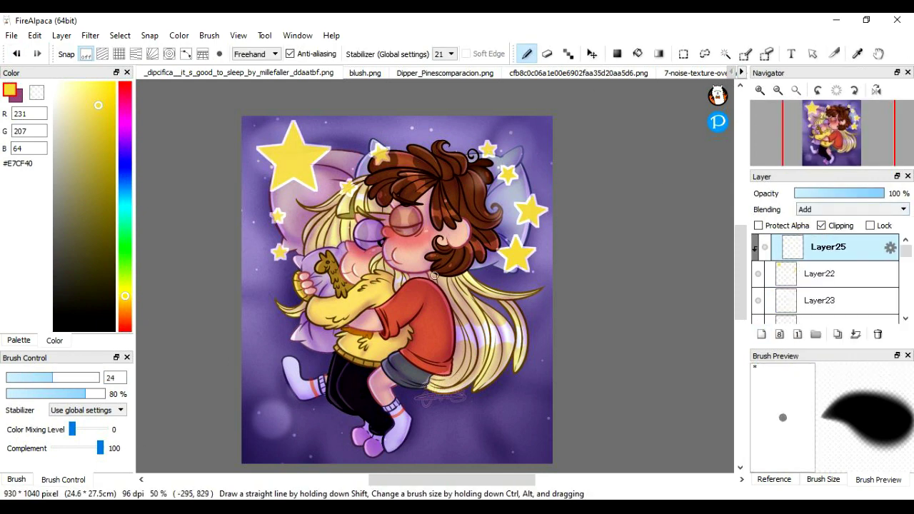
left_click_drag(821, 246, 821, 273)
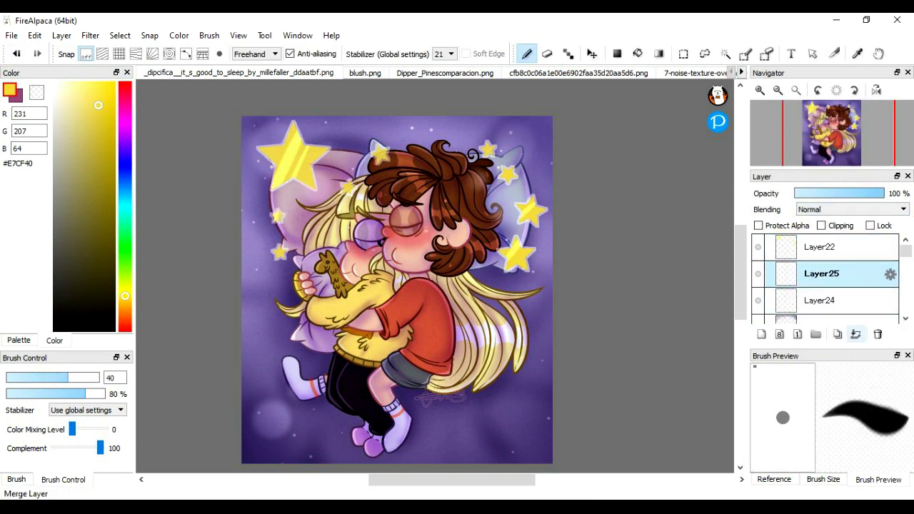
Step: Try Add blending at 78% opacity on the layer beneath the stars and clip the star layer at 63% opacity
left_click(821, 247)
left_click(821, 273)
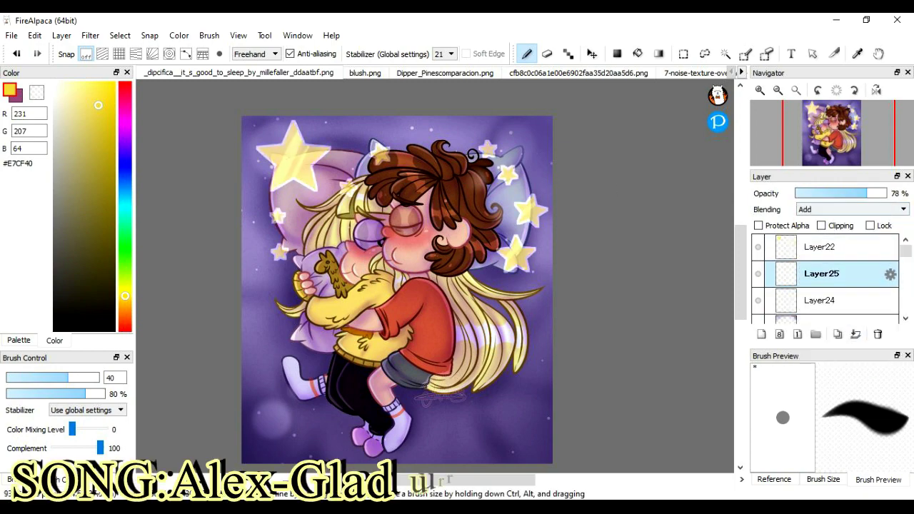
left_click(821, 246)
Step: Try transforming the lassoed large star on its clipped layer
left_click(120, 35)
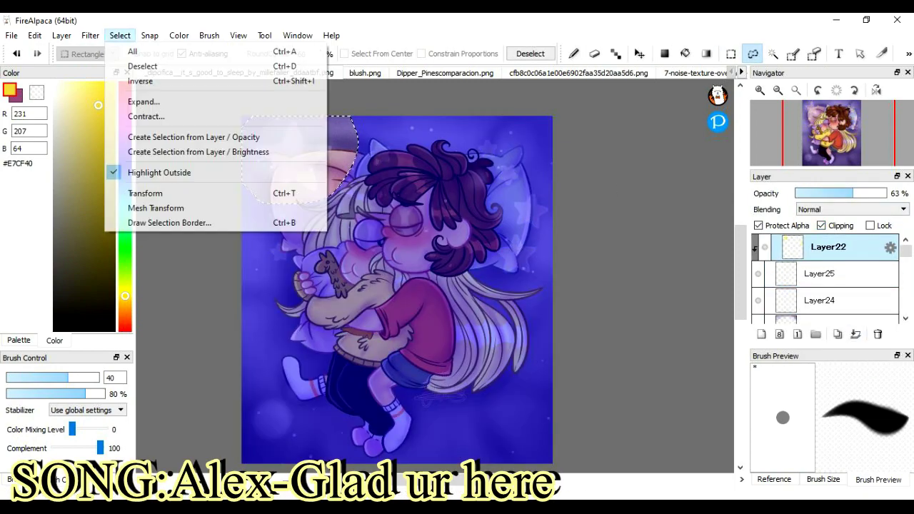
left_click(142, 193)
key("Return")
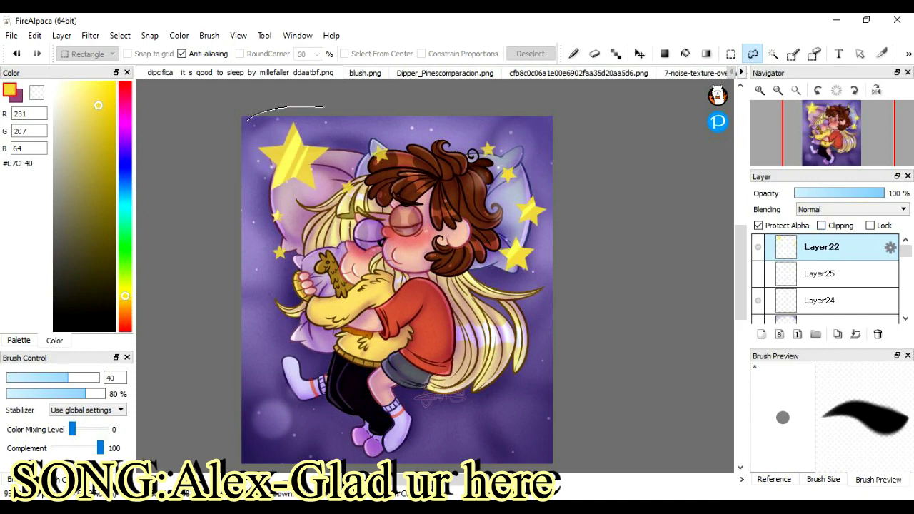
Step: Rotate the large star over the pink pillow and enlarge the star beside the blue pillow, lassoing and transforming each one
left_click(120, 35)
left_click(142, 193)
key("Return")
mouse_move(546, 182)
left_mouse_down()
mouse_move(507, 187)
mouse_move(550, 214)
left_mouse_up()
key("ctrl+t")
key("Return")
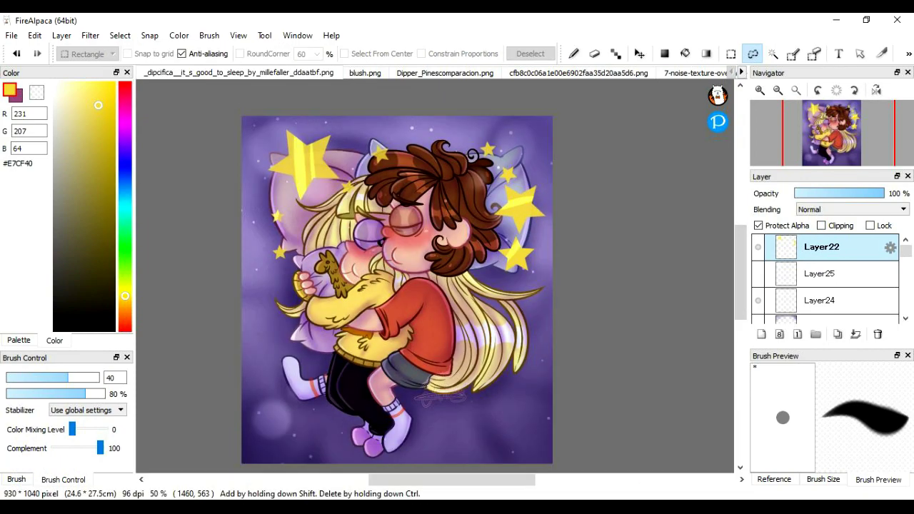
Step: Fill an expanded selection of the star shapes with purple #D382F4 on the layer beneath, deselect, and blend that layer as Screen
left_click(149, 35)
key("w")
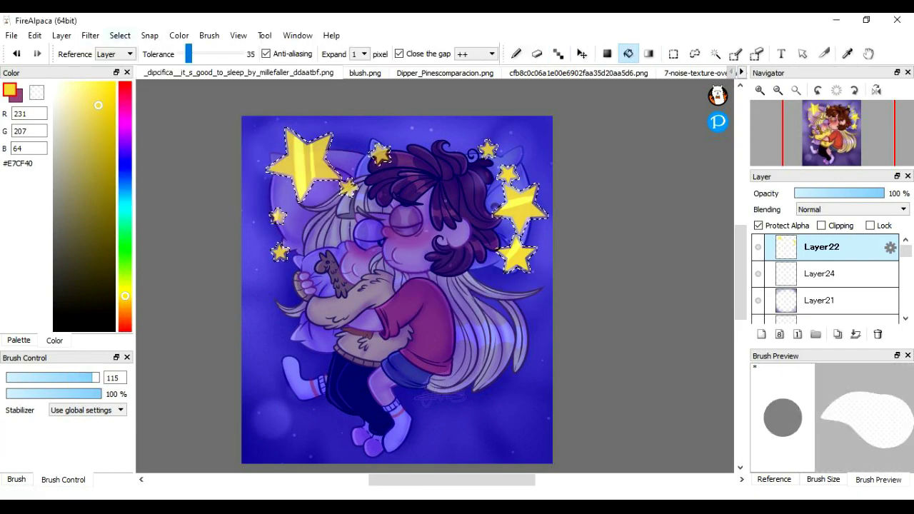
key("Return")
left_click(821, 274)
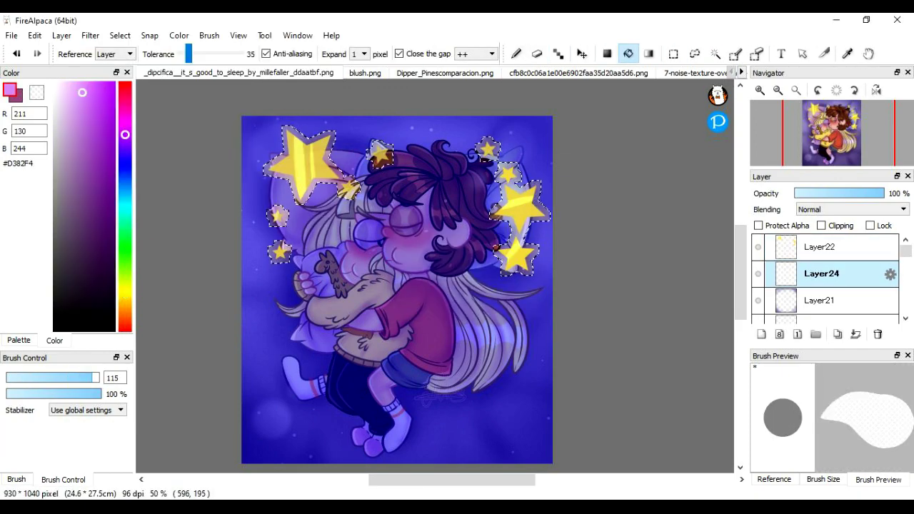
key("l")
left_click(851, 209)
scroll(852, 209, "up", 7)
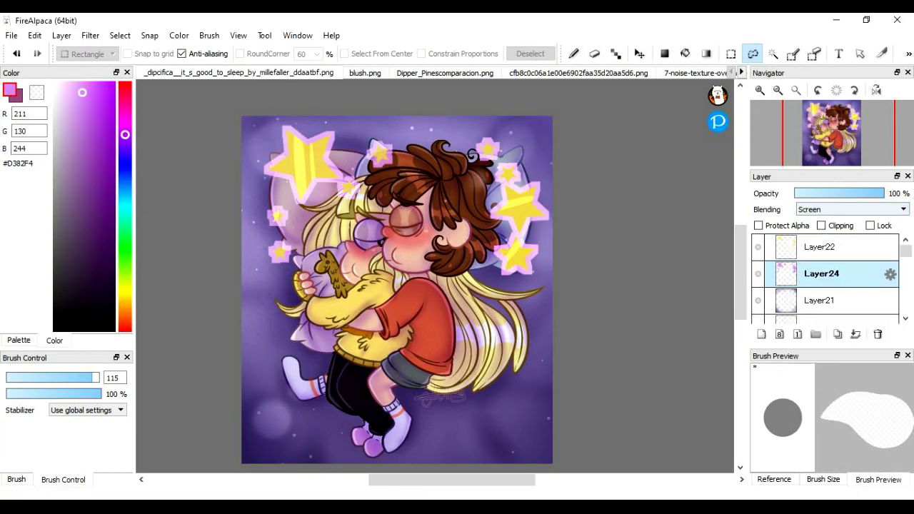
left_click(822, 247)
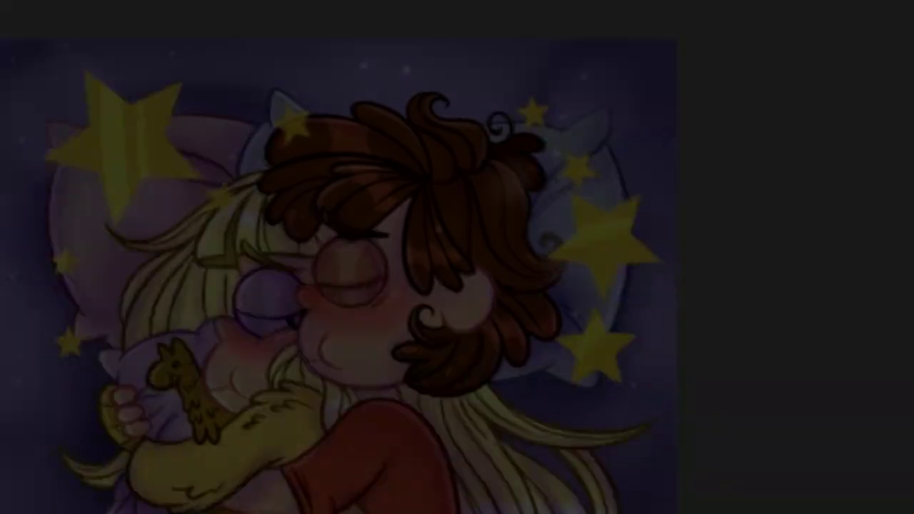